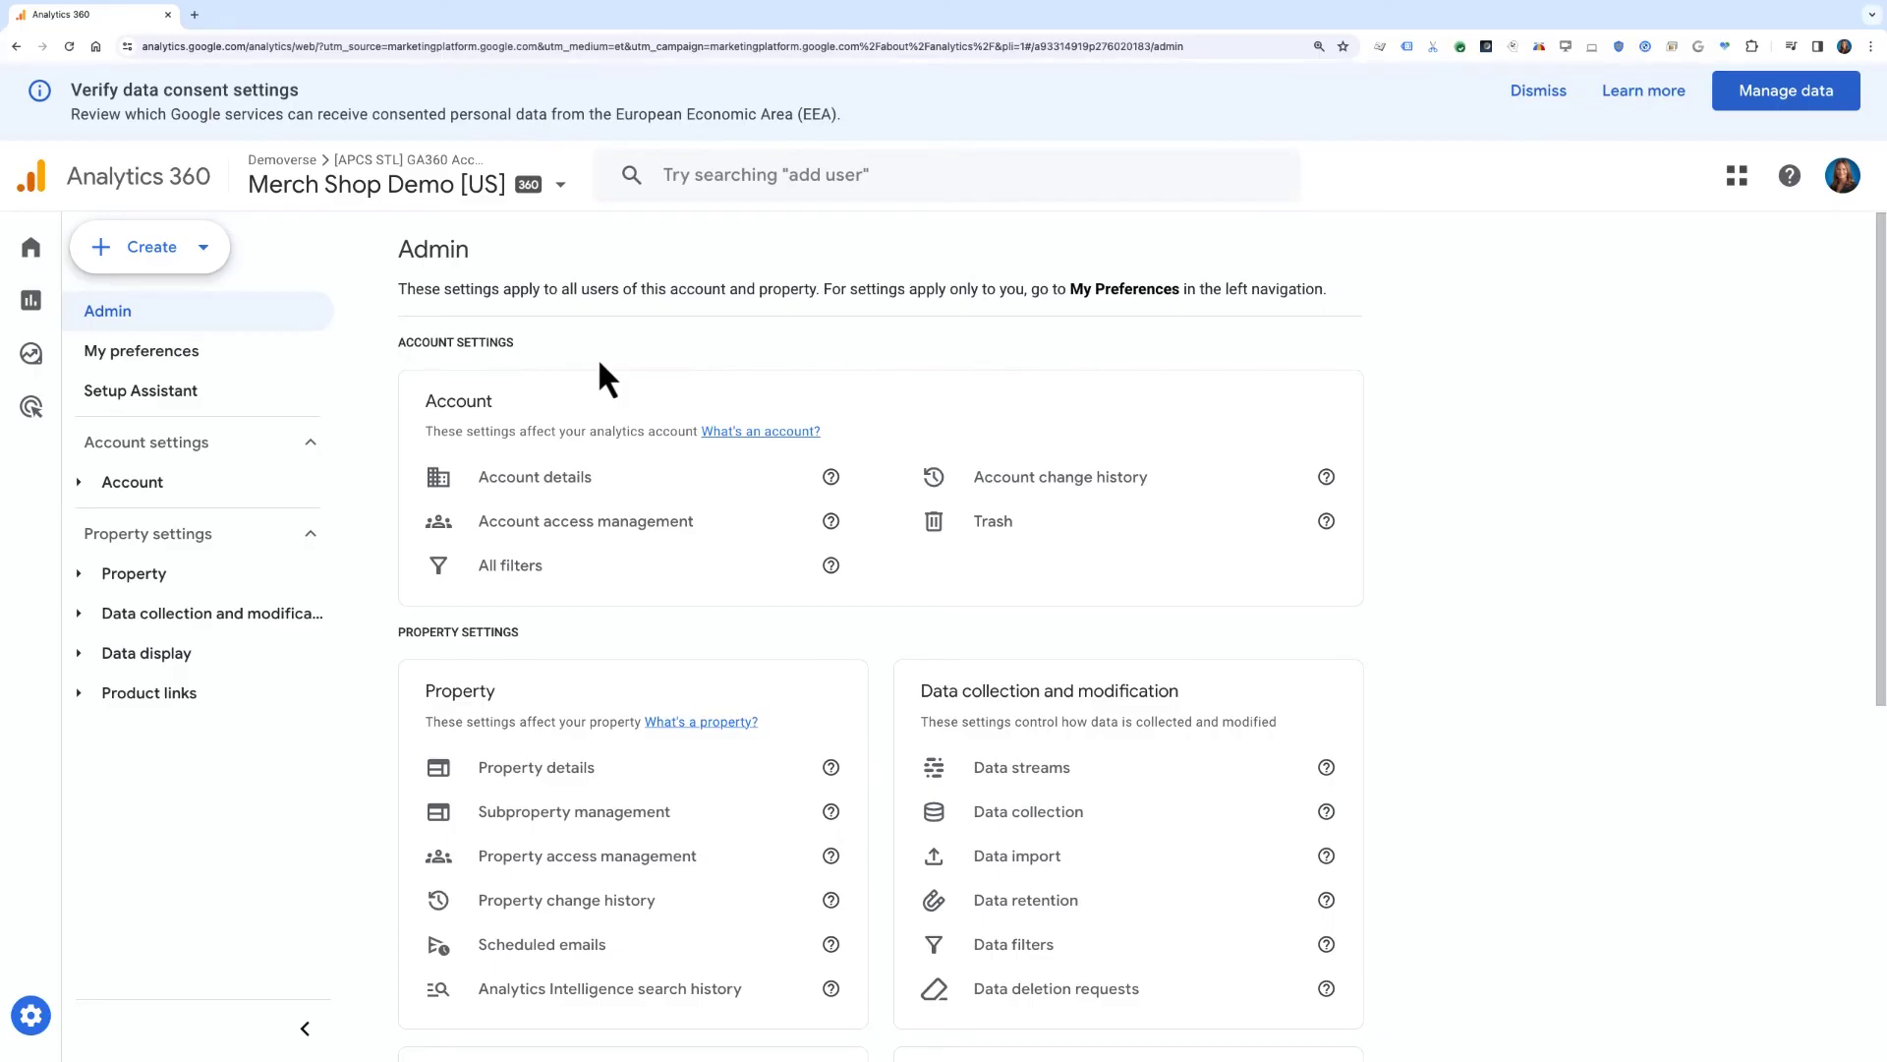
Start a new subproperty with Merch Shop Demo [US] as its source property.
left_click(173, 250)
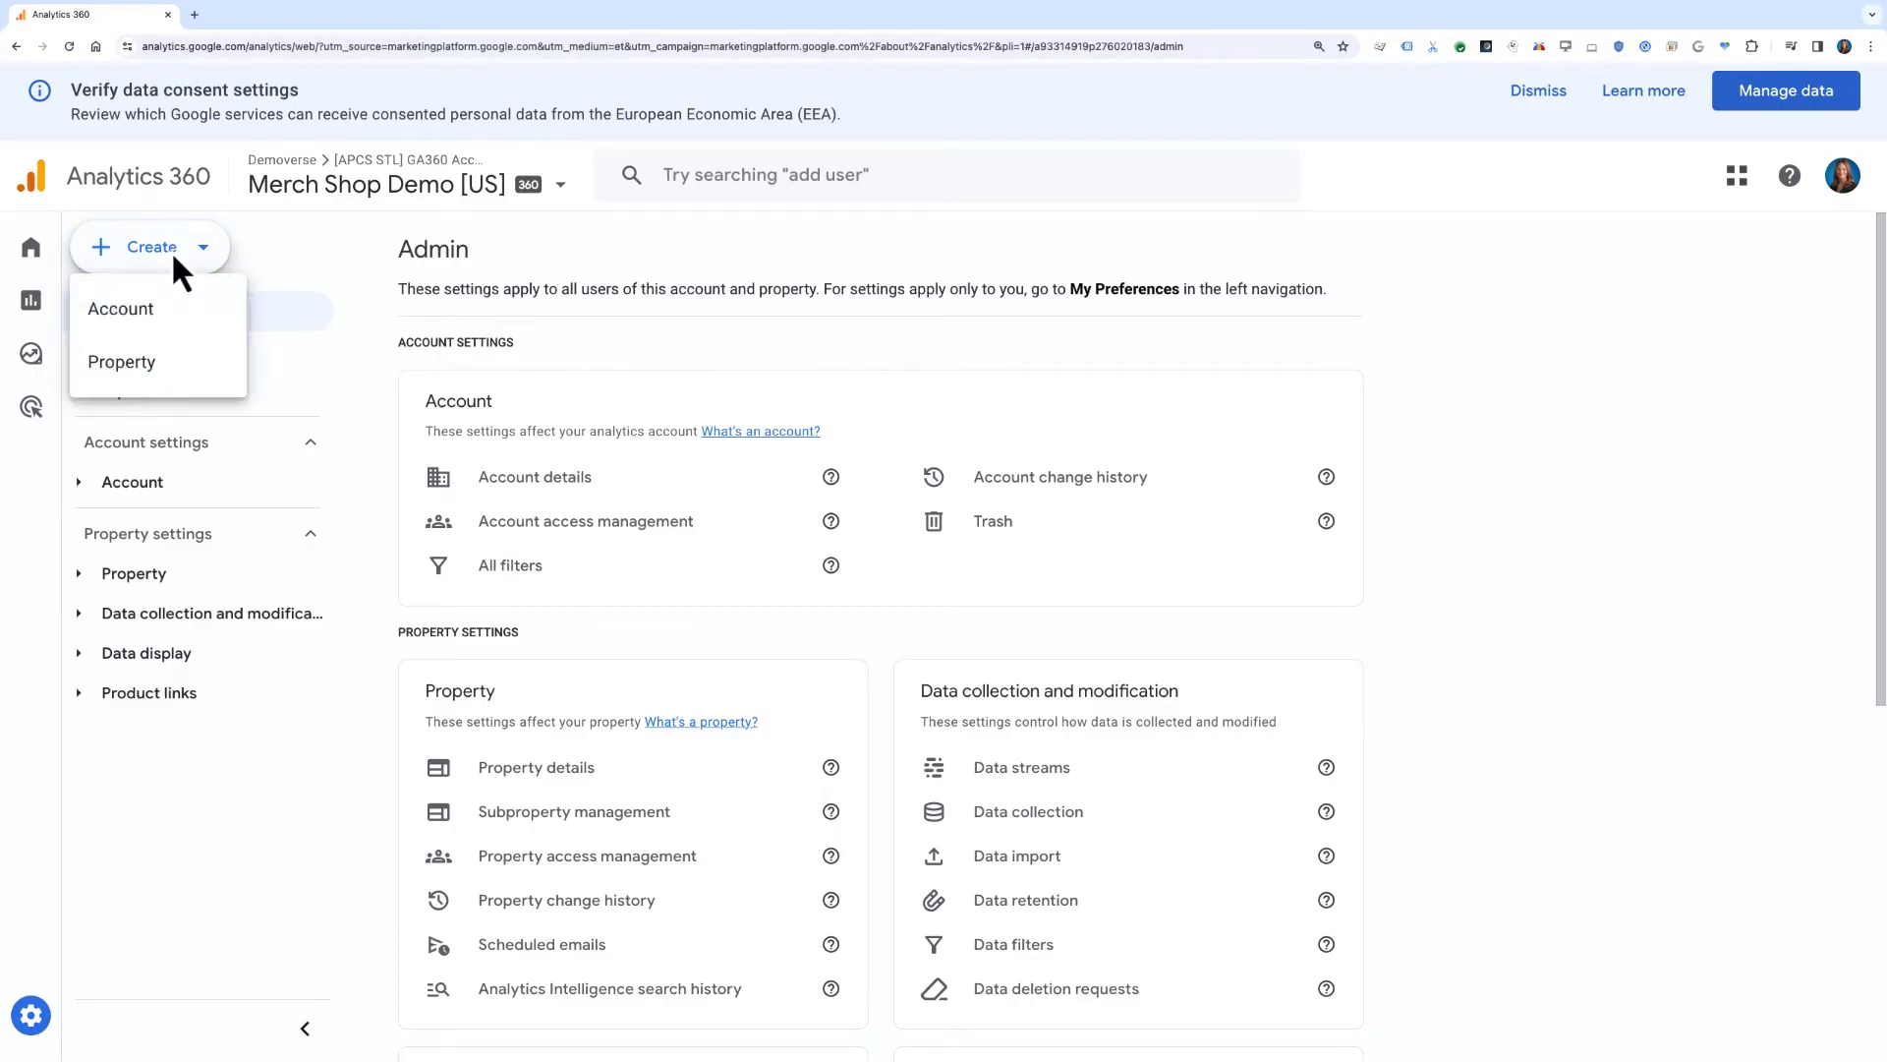
left_click(193, 363)
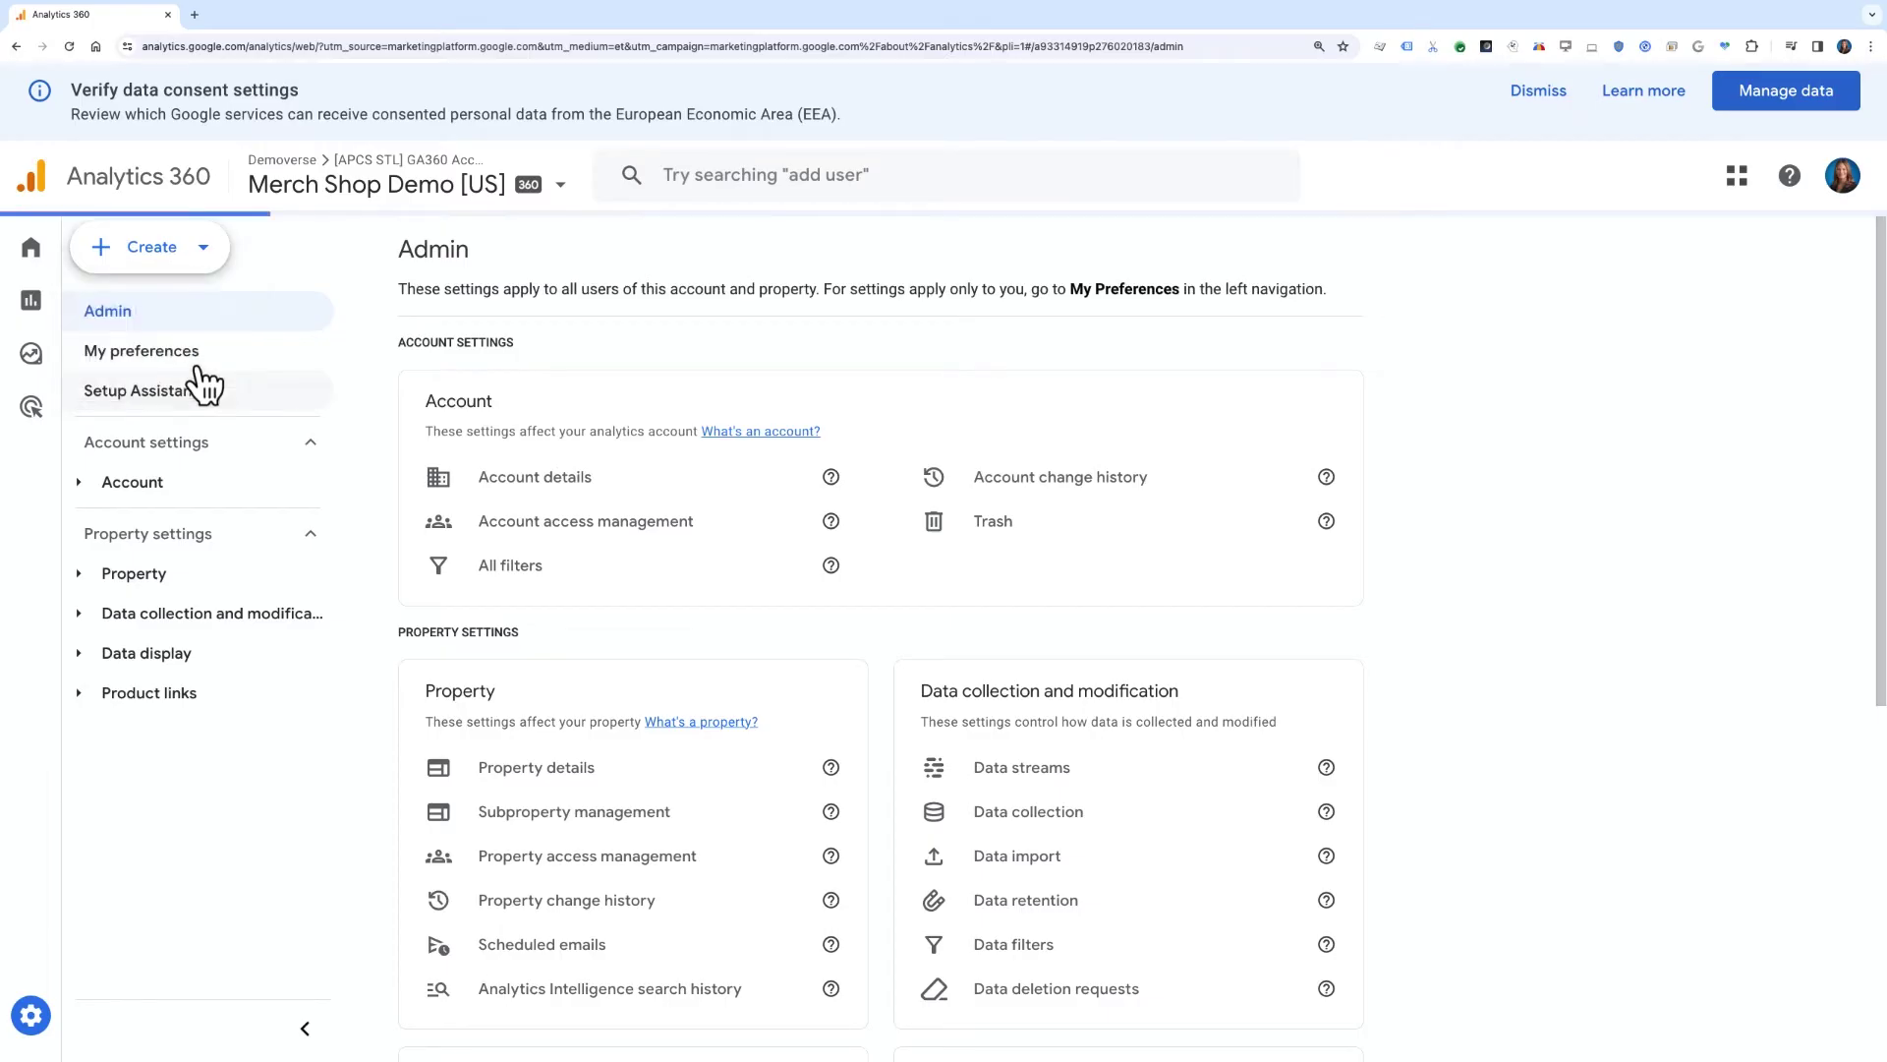
mouse_move(1023, 578)
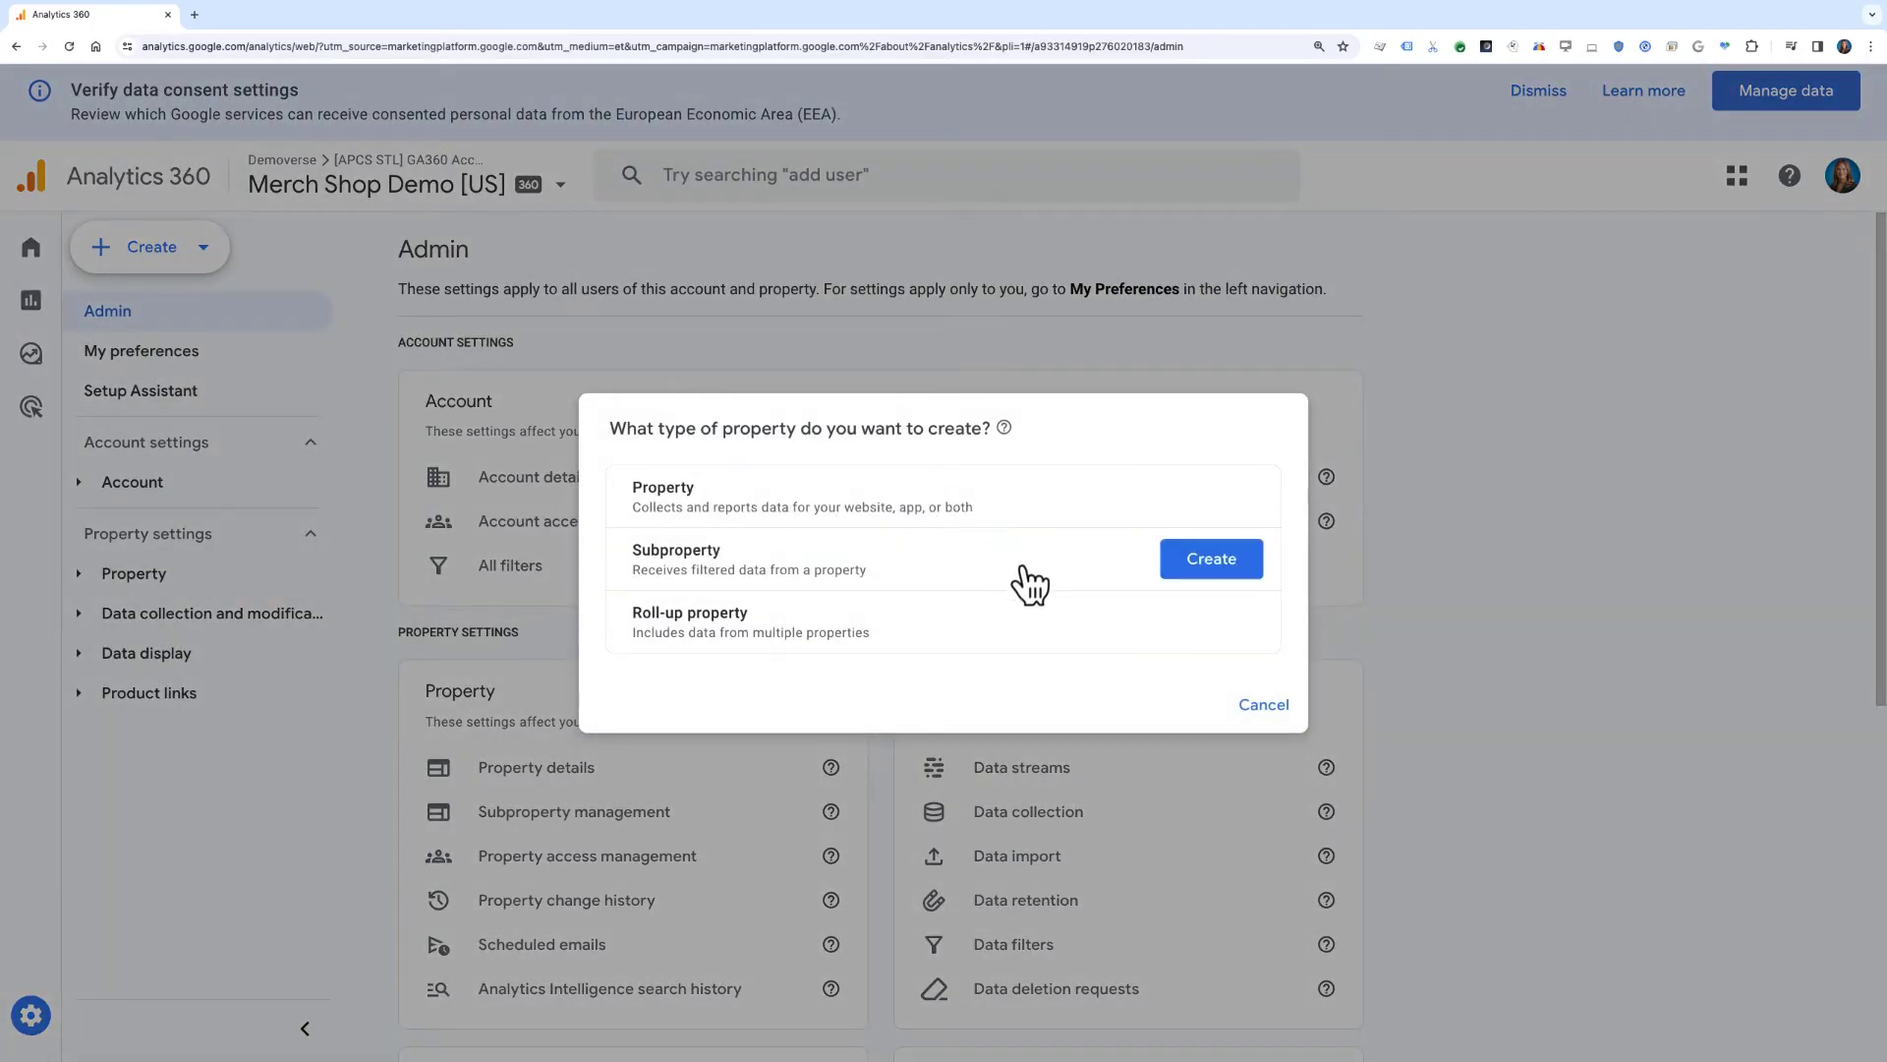
left_click(1175, 565)
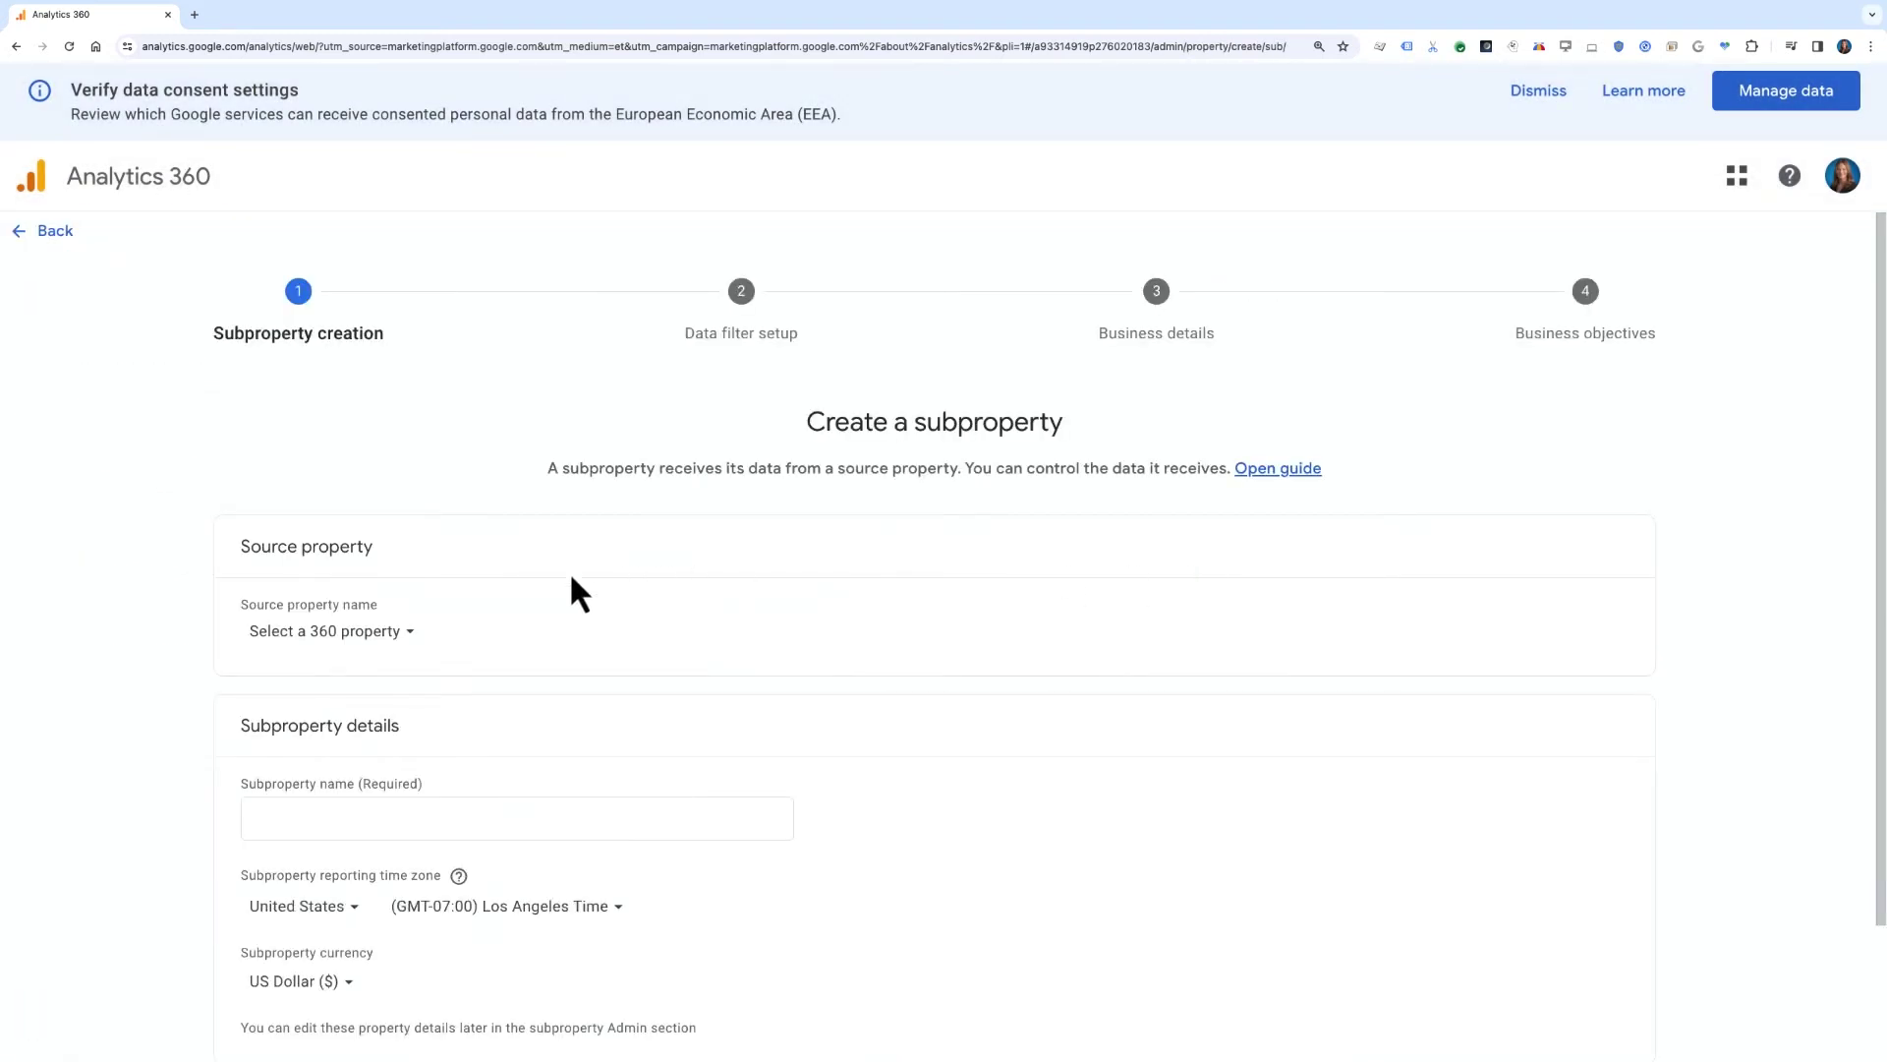
left_click(408, 633)
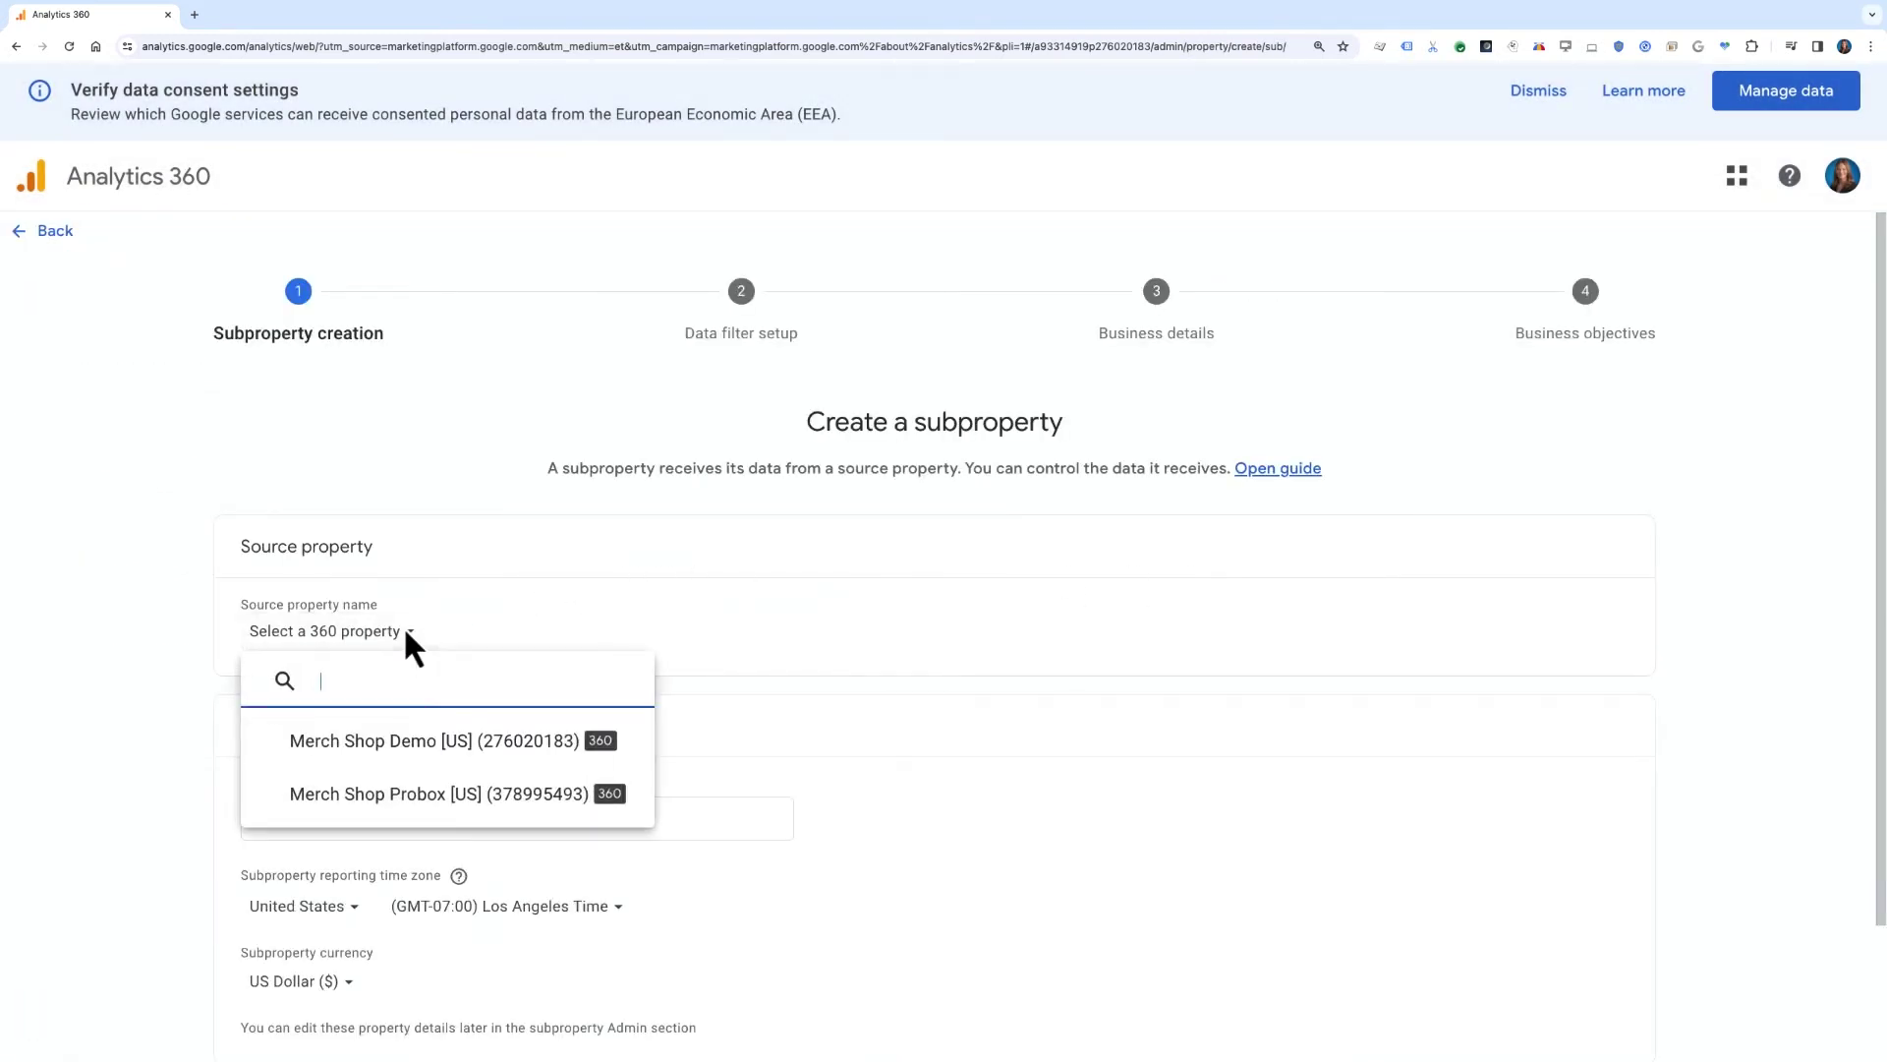
left_click(441, 737)
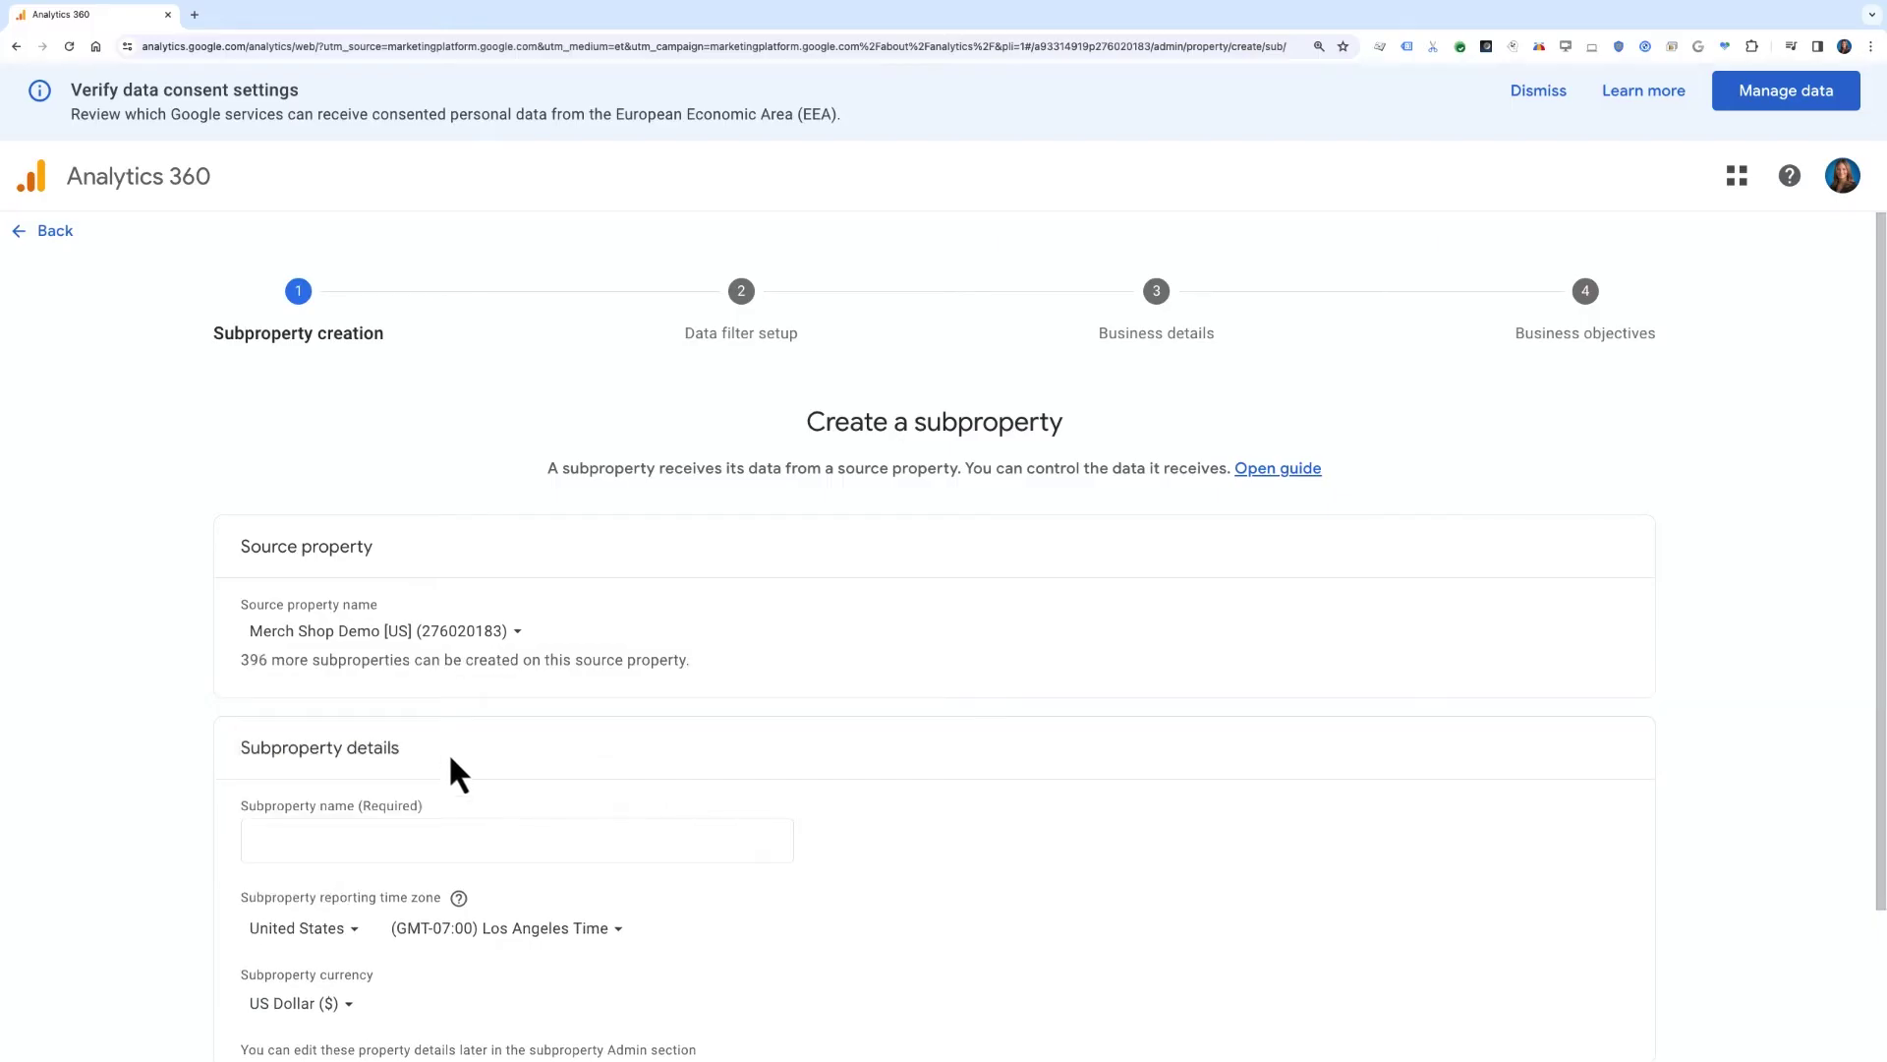
Name the subproperty 'Academy Demo', acknowledge the additional cost, and continue.
left_click(469, 846)
type("Academy Demo")
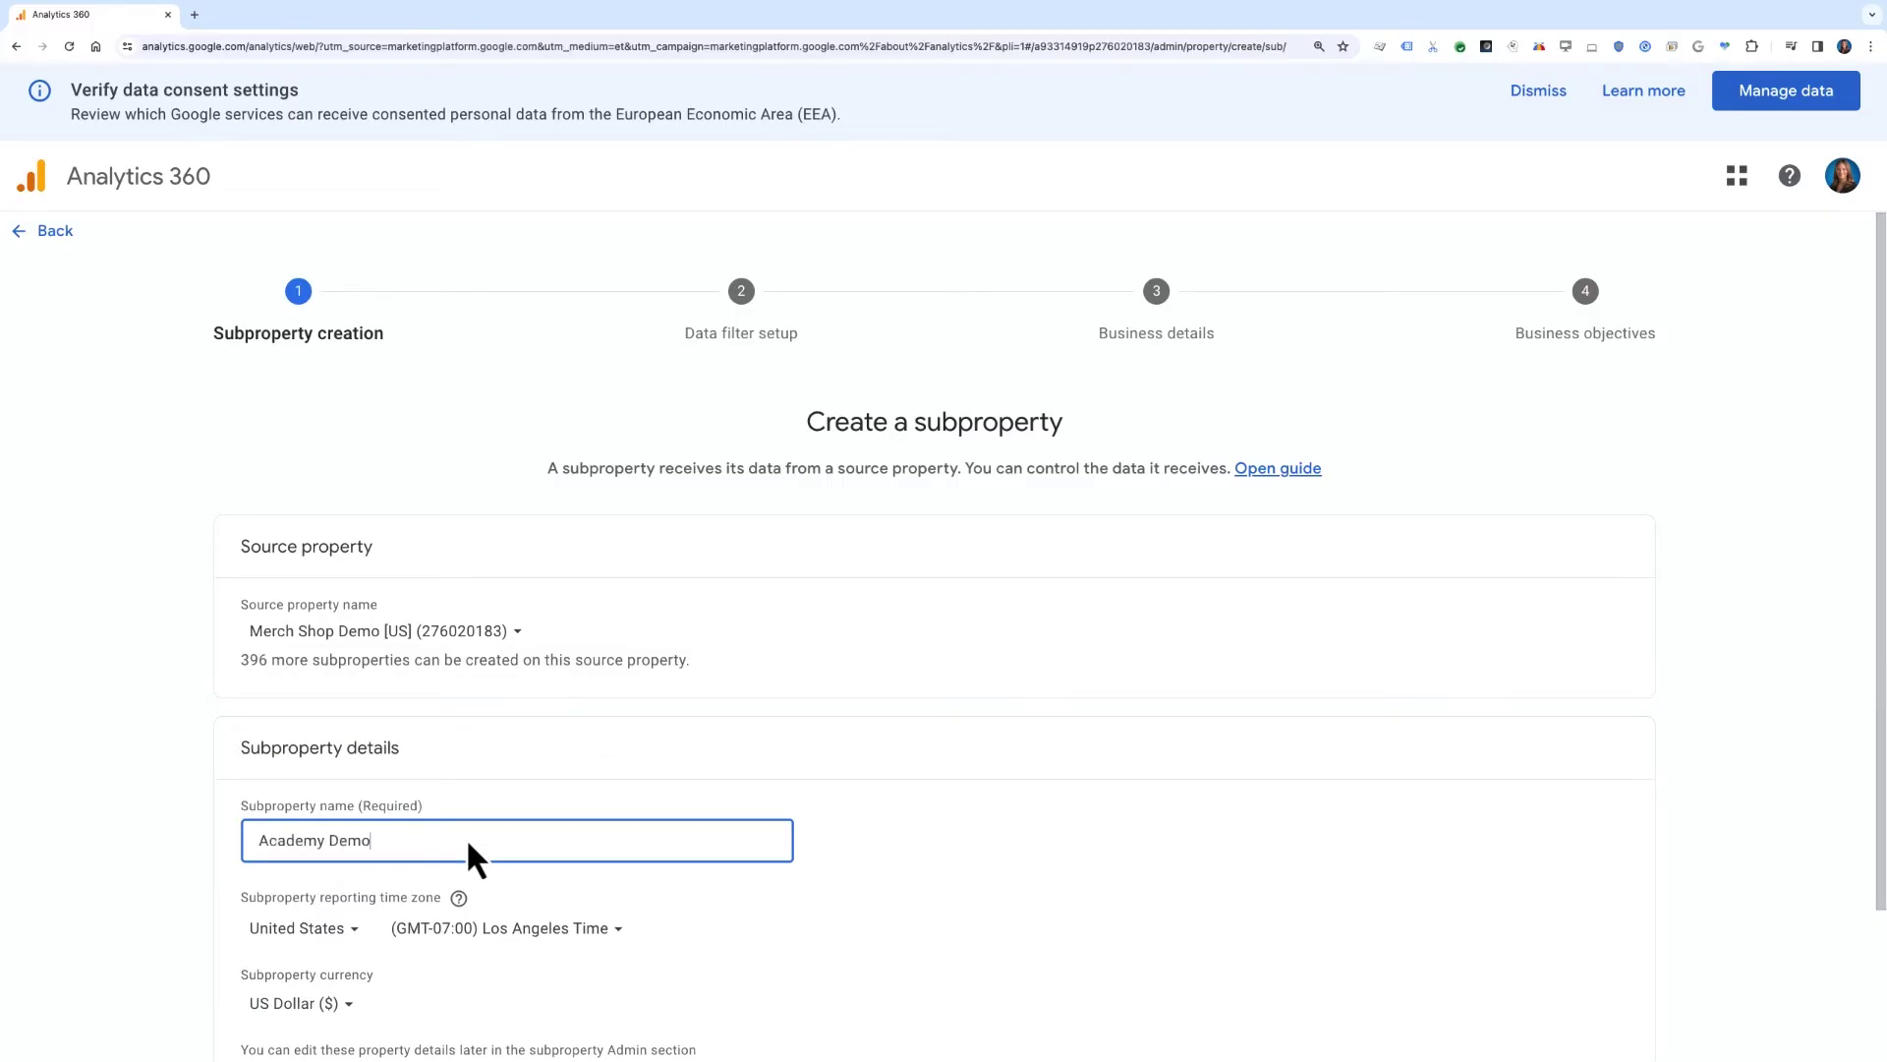
scroll(468, 845, "down", 2)
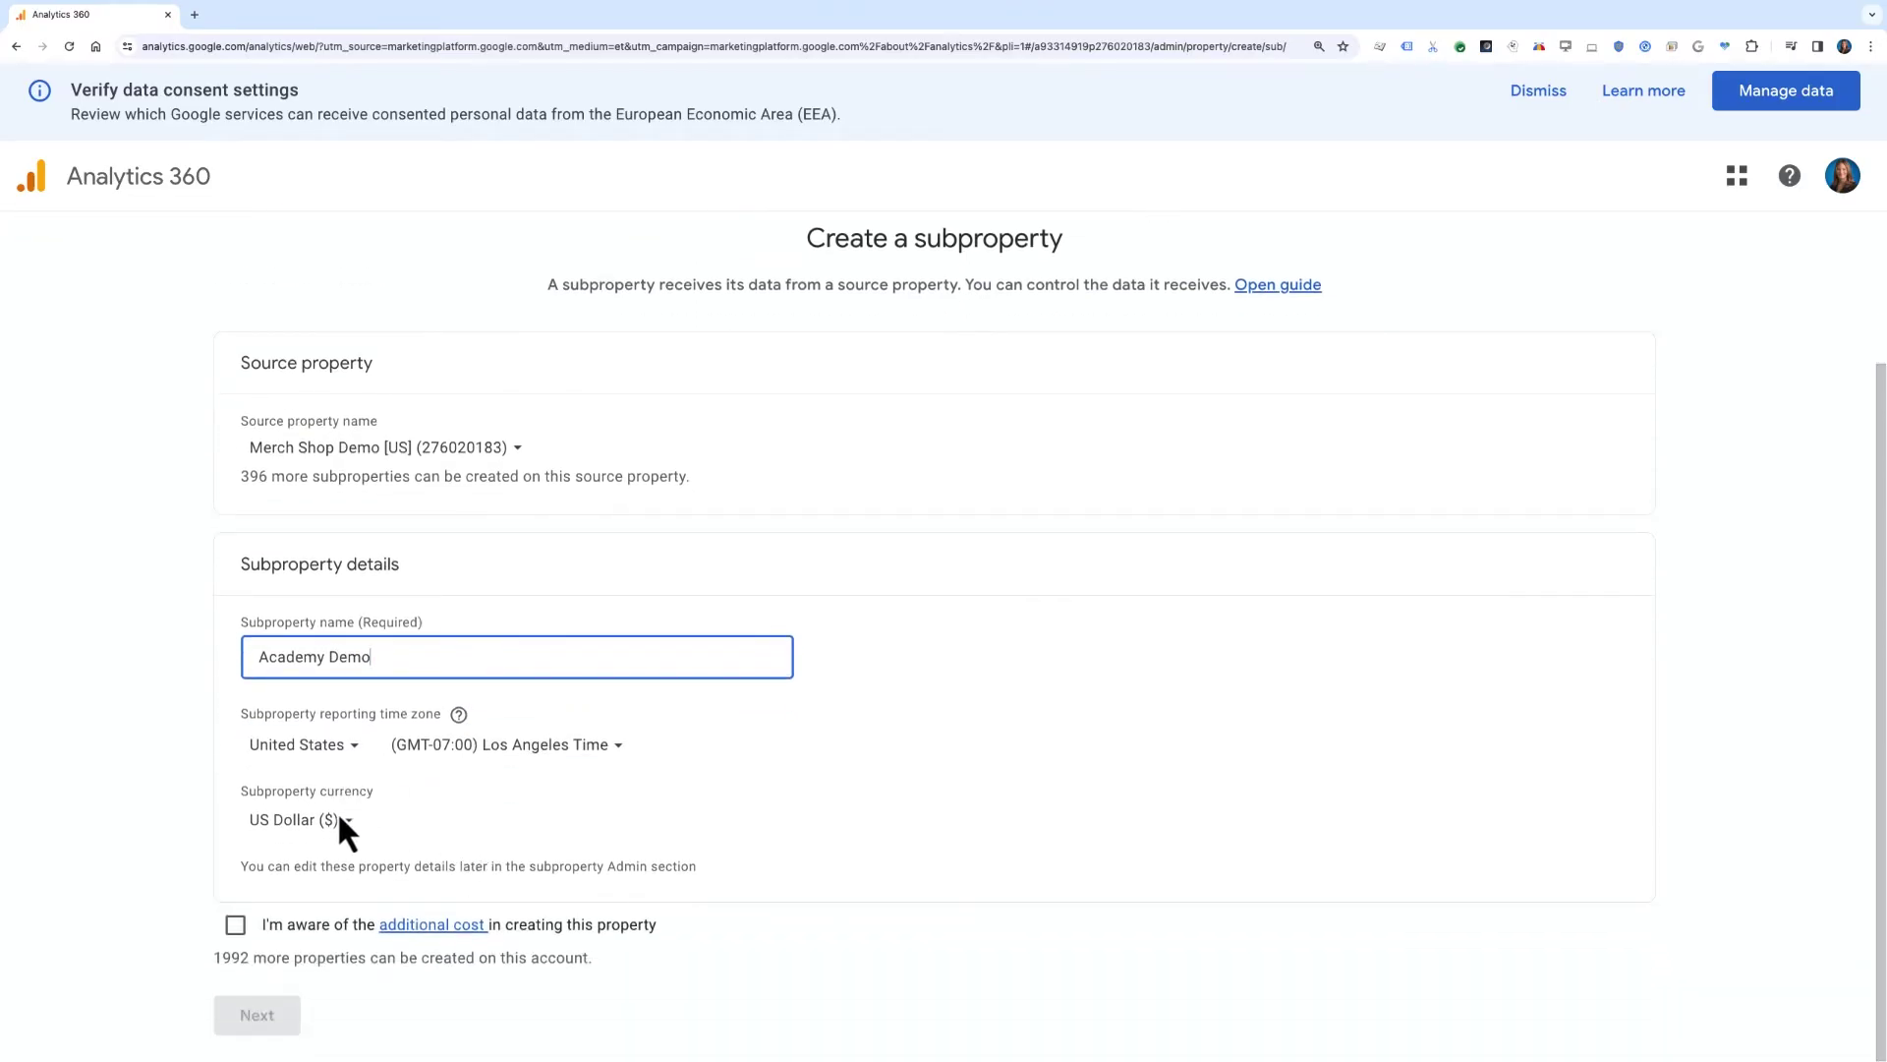
left_click(234, 926)
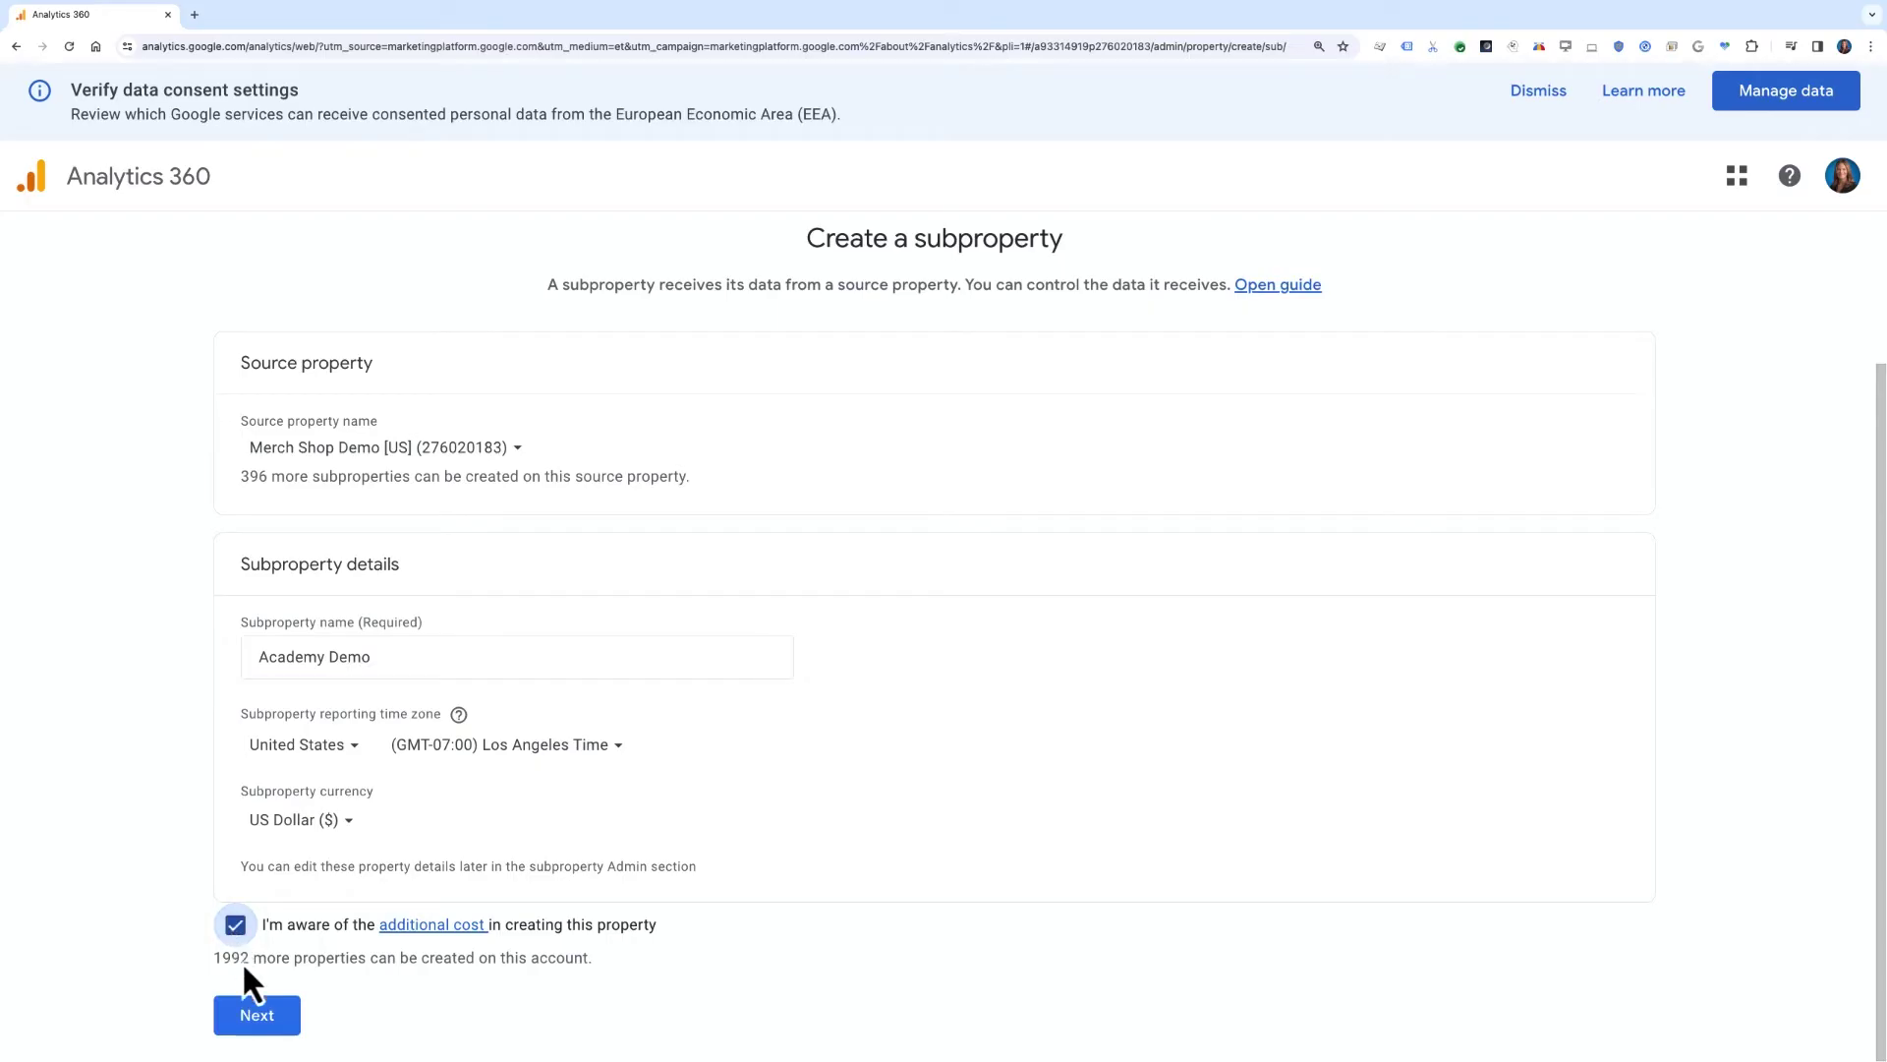
left_click(280, 1017)
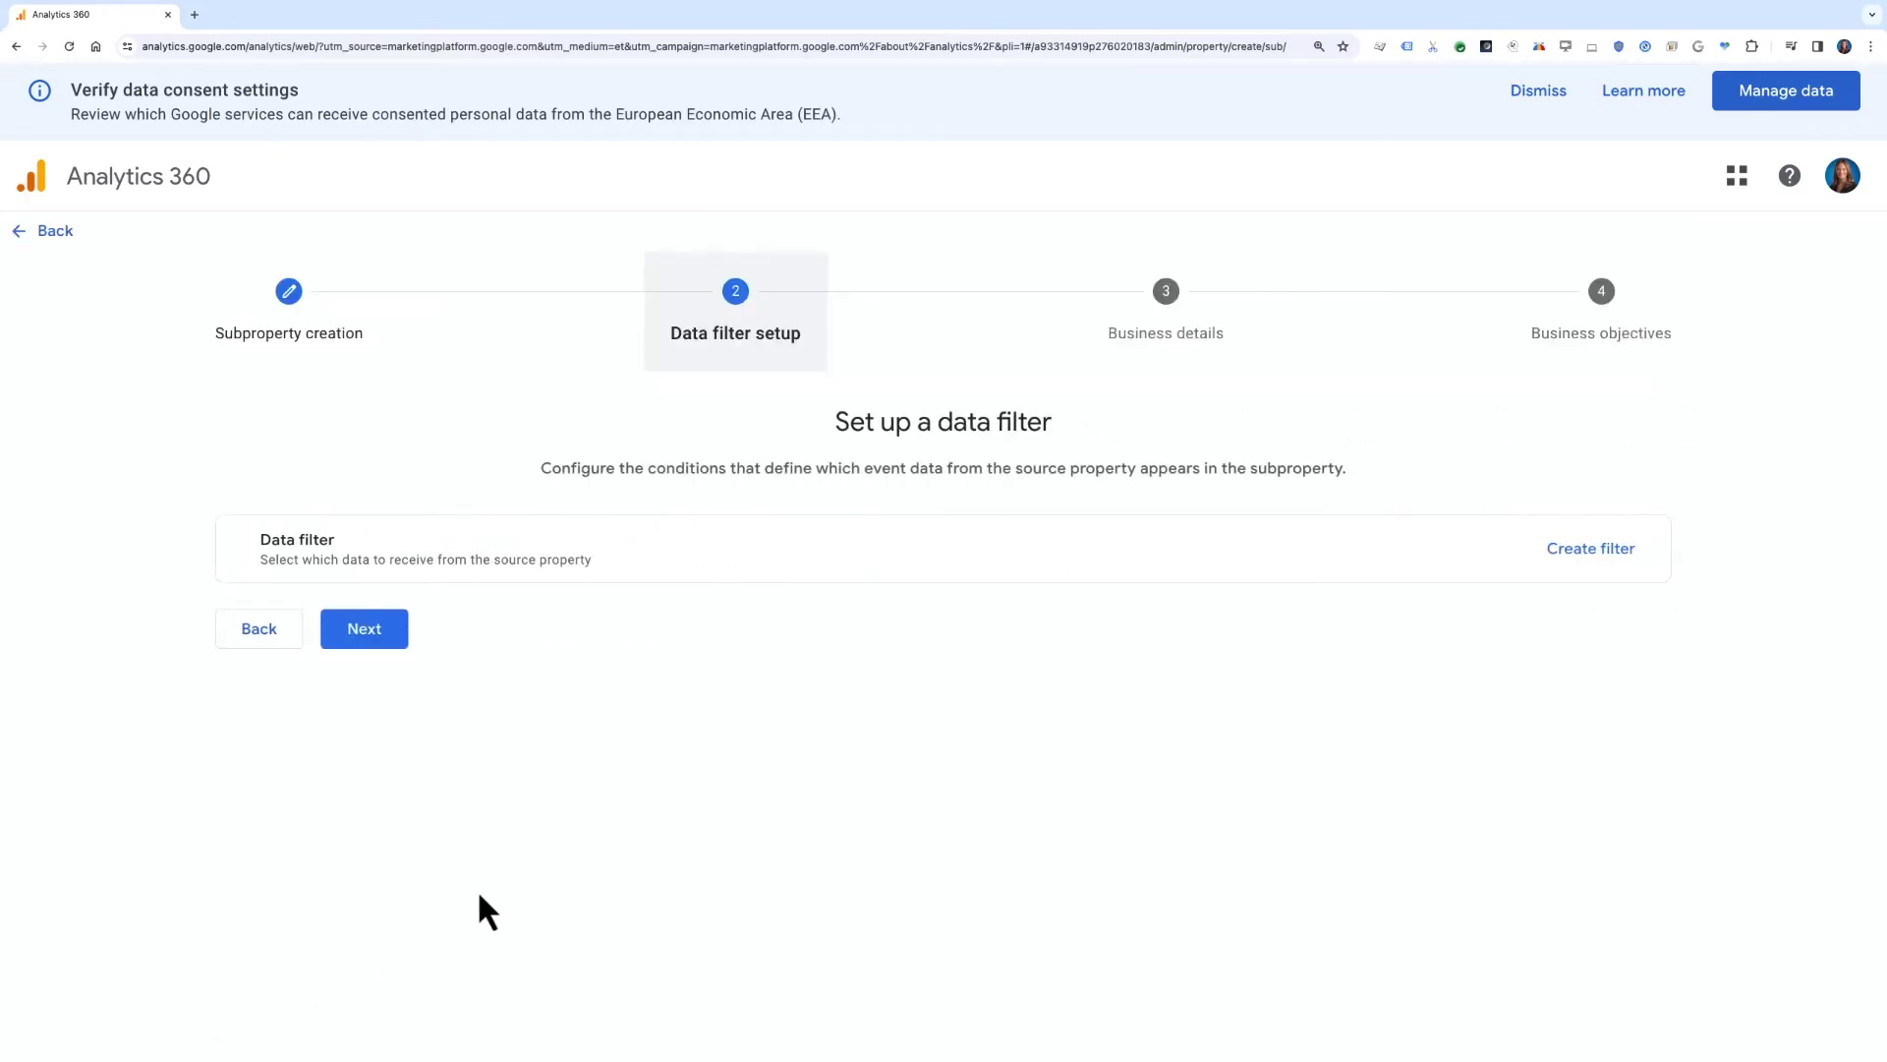
Add an Include condition group where Country exactly matches Netherlands.
left_click(1583, 550)
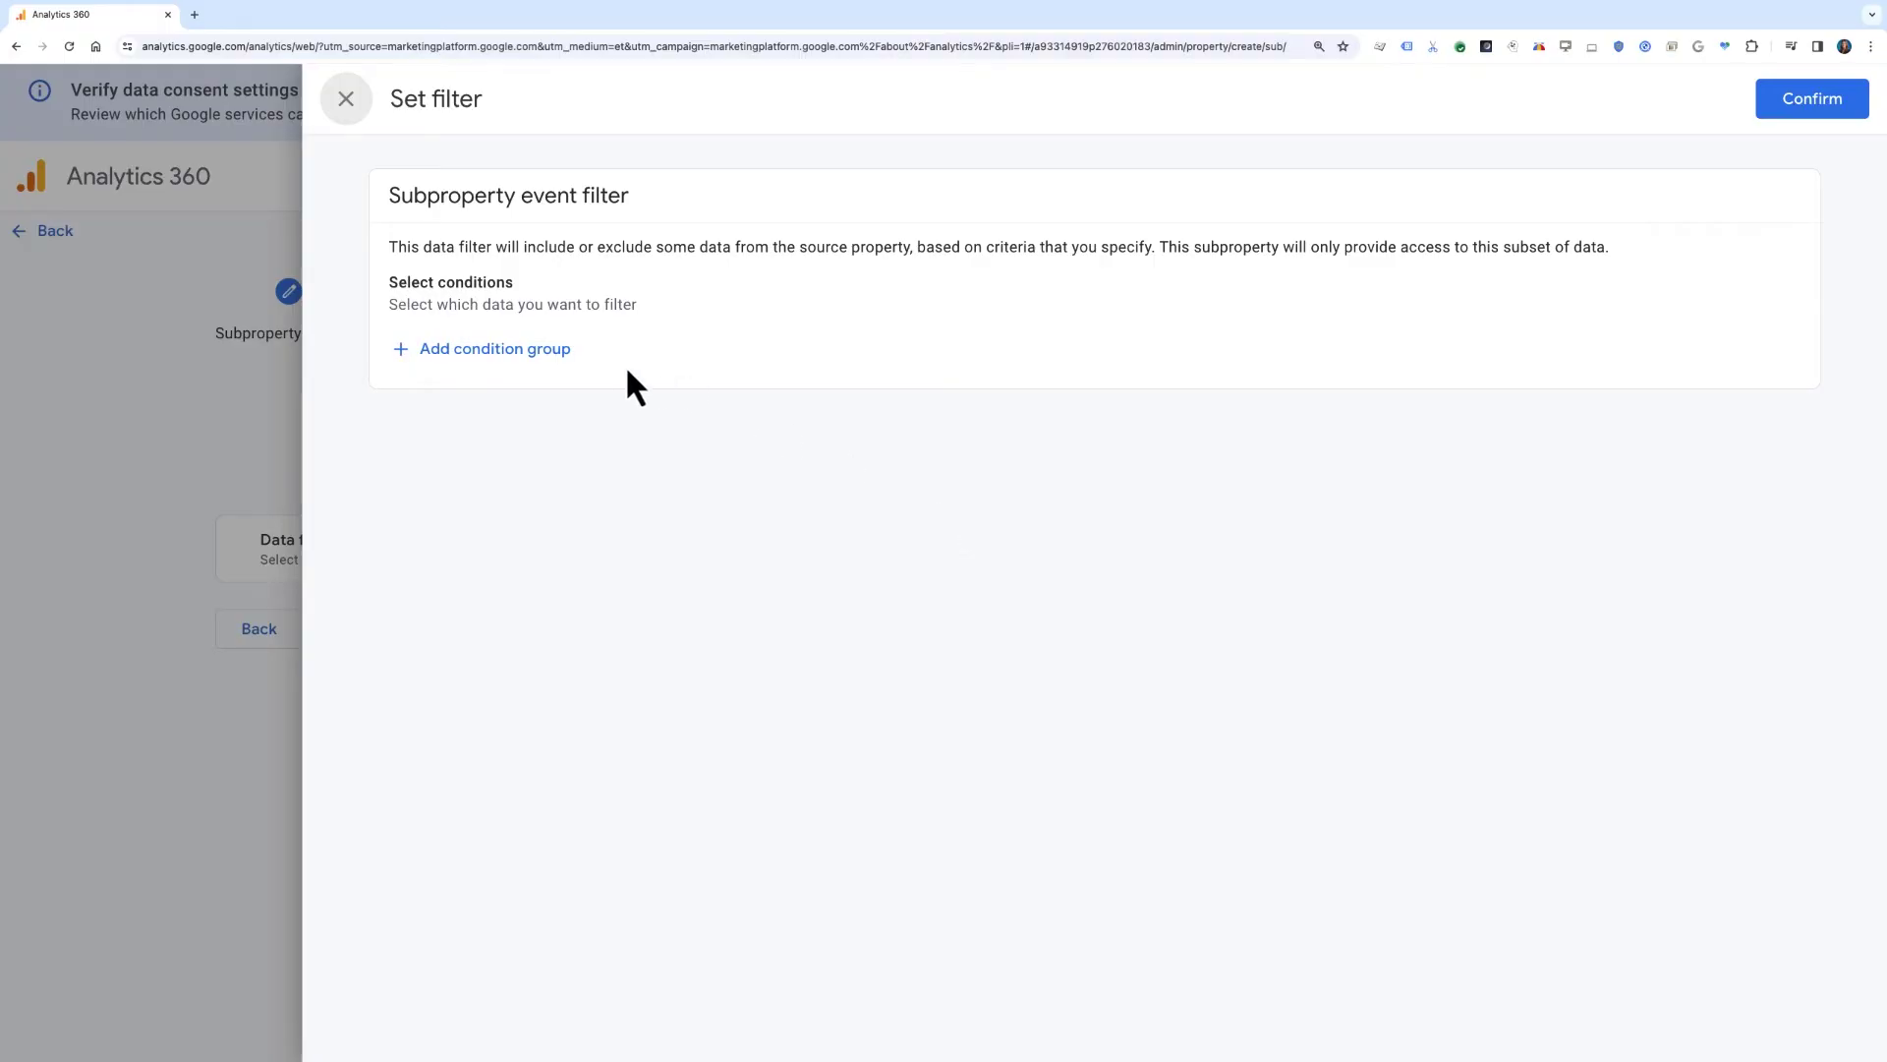
left_click(558, 349)
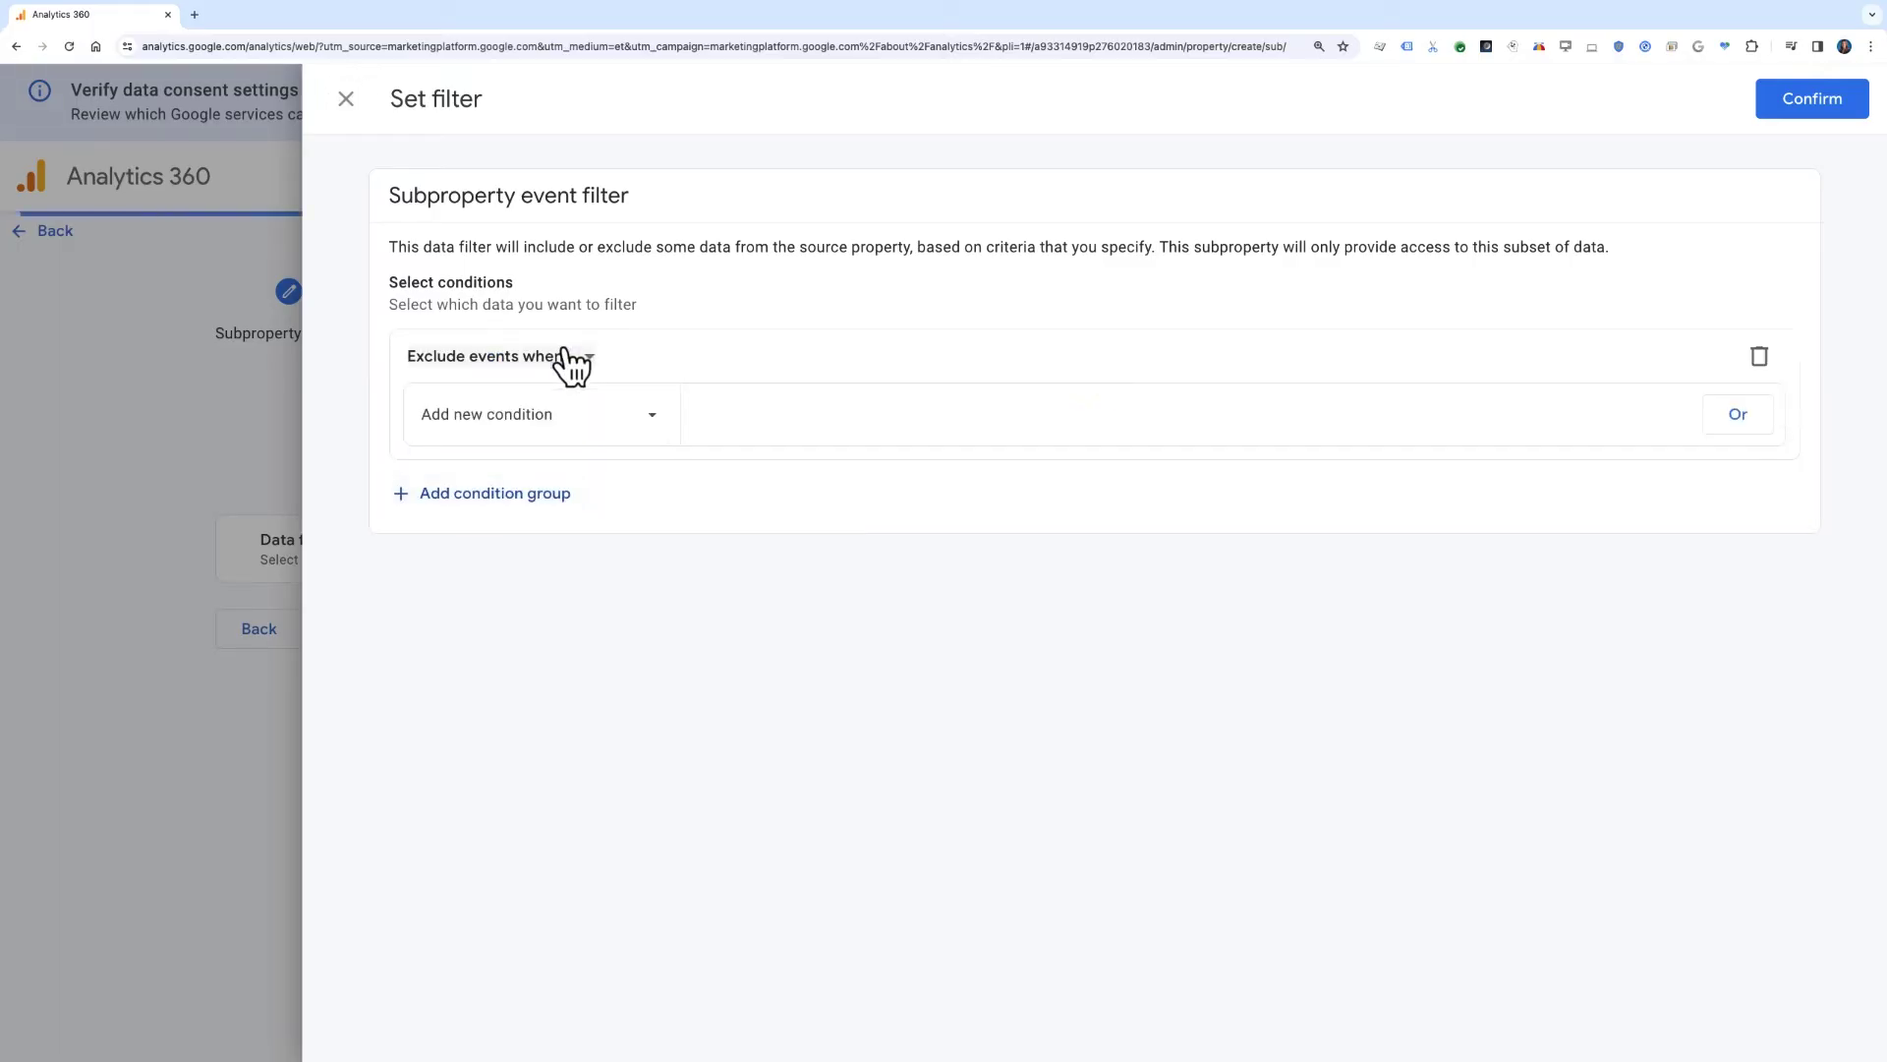
left_click(564, 352)
left_click(567, 440)
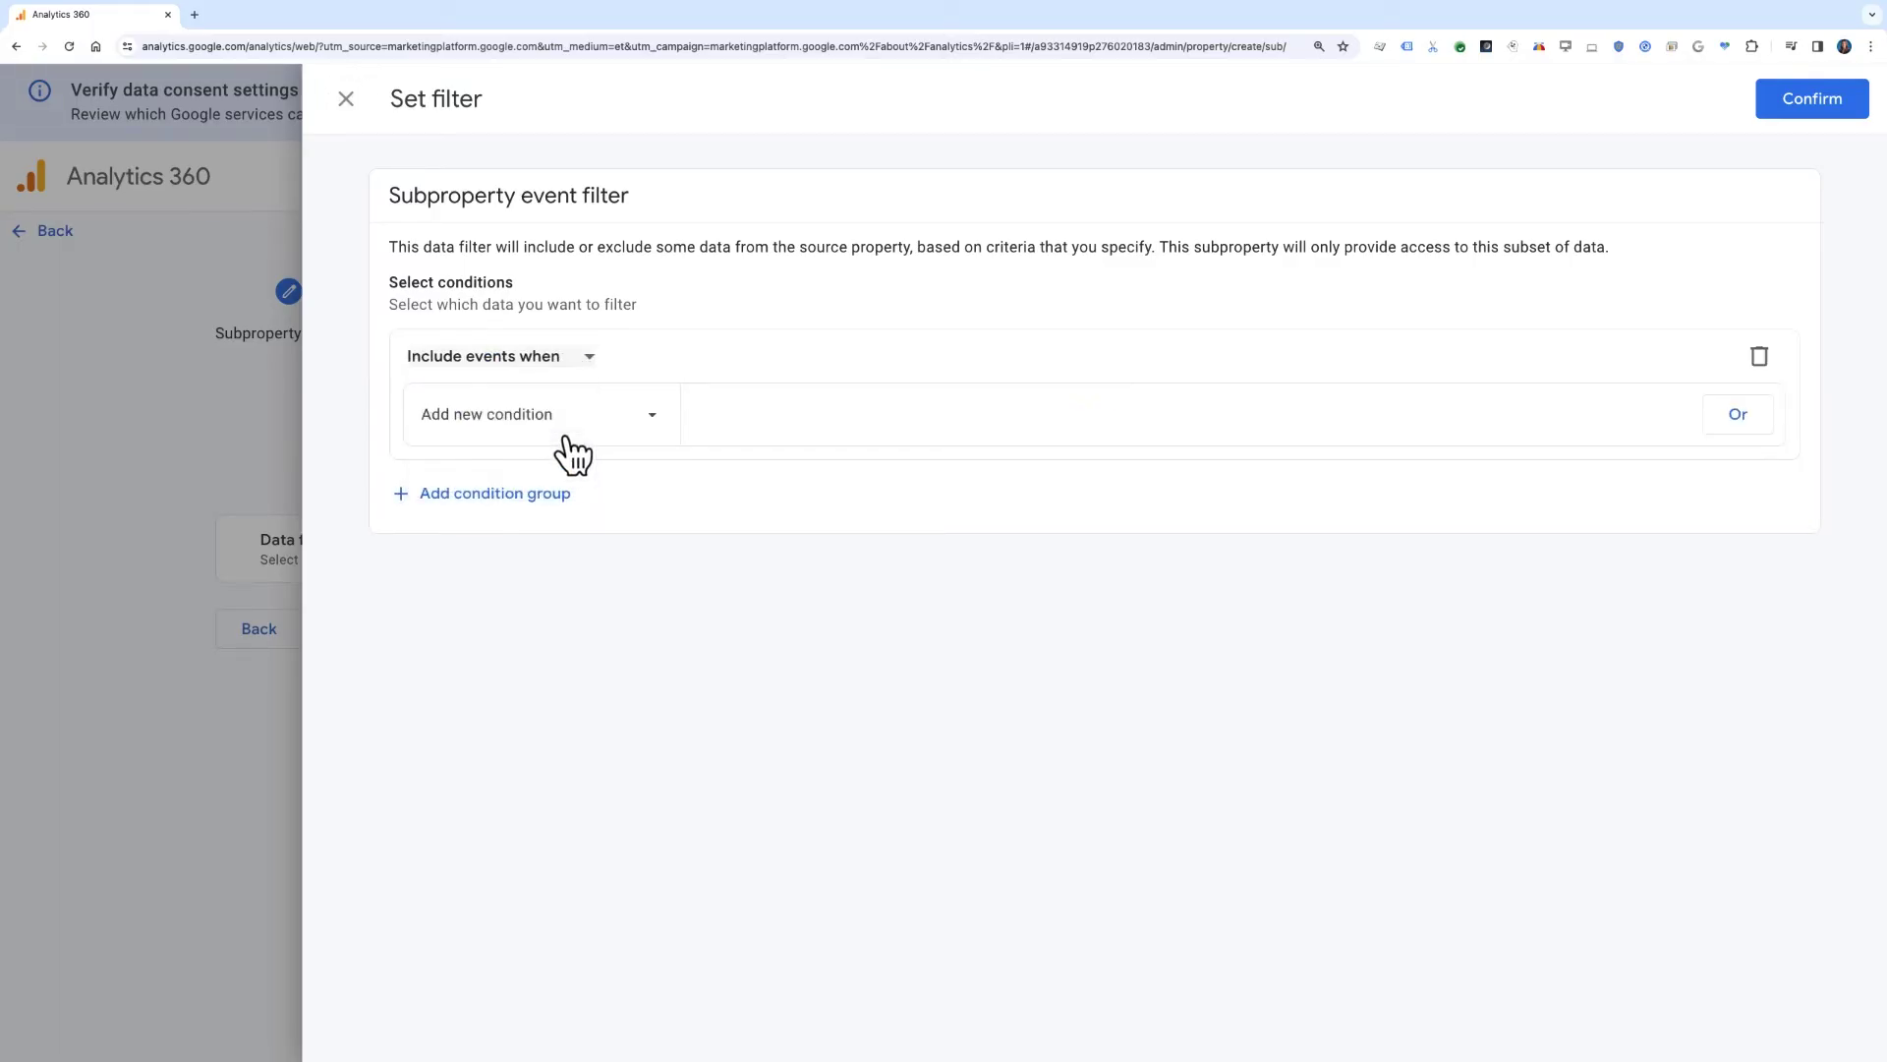
left_click(558, 414)
type("co")
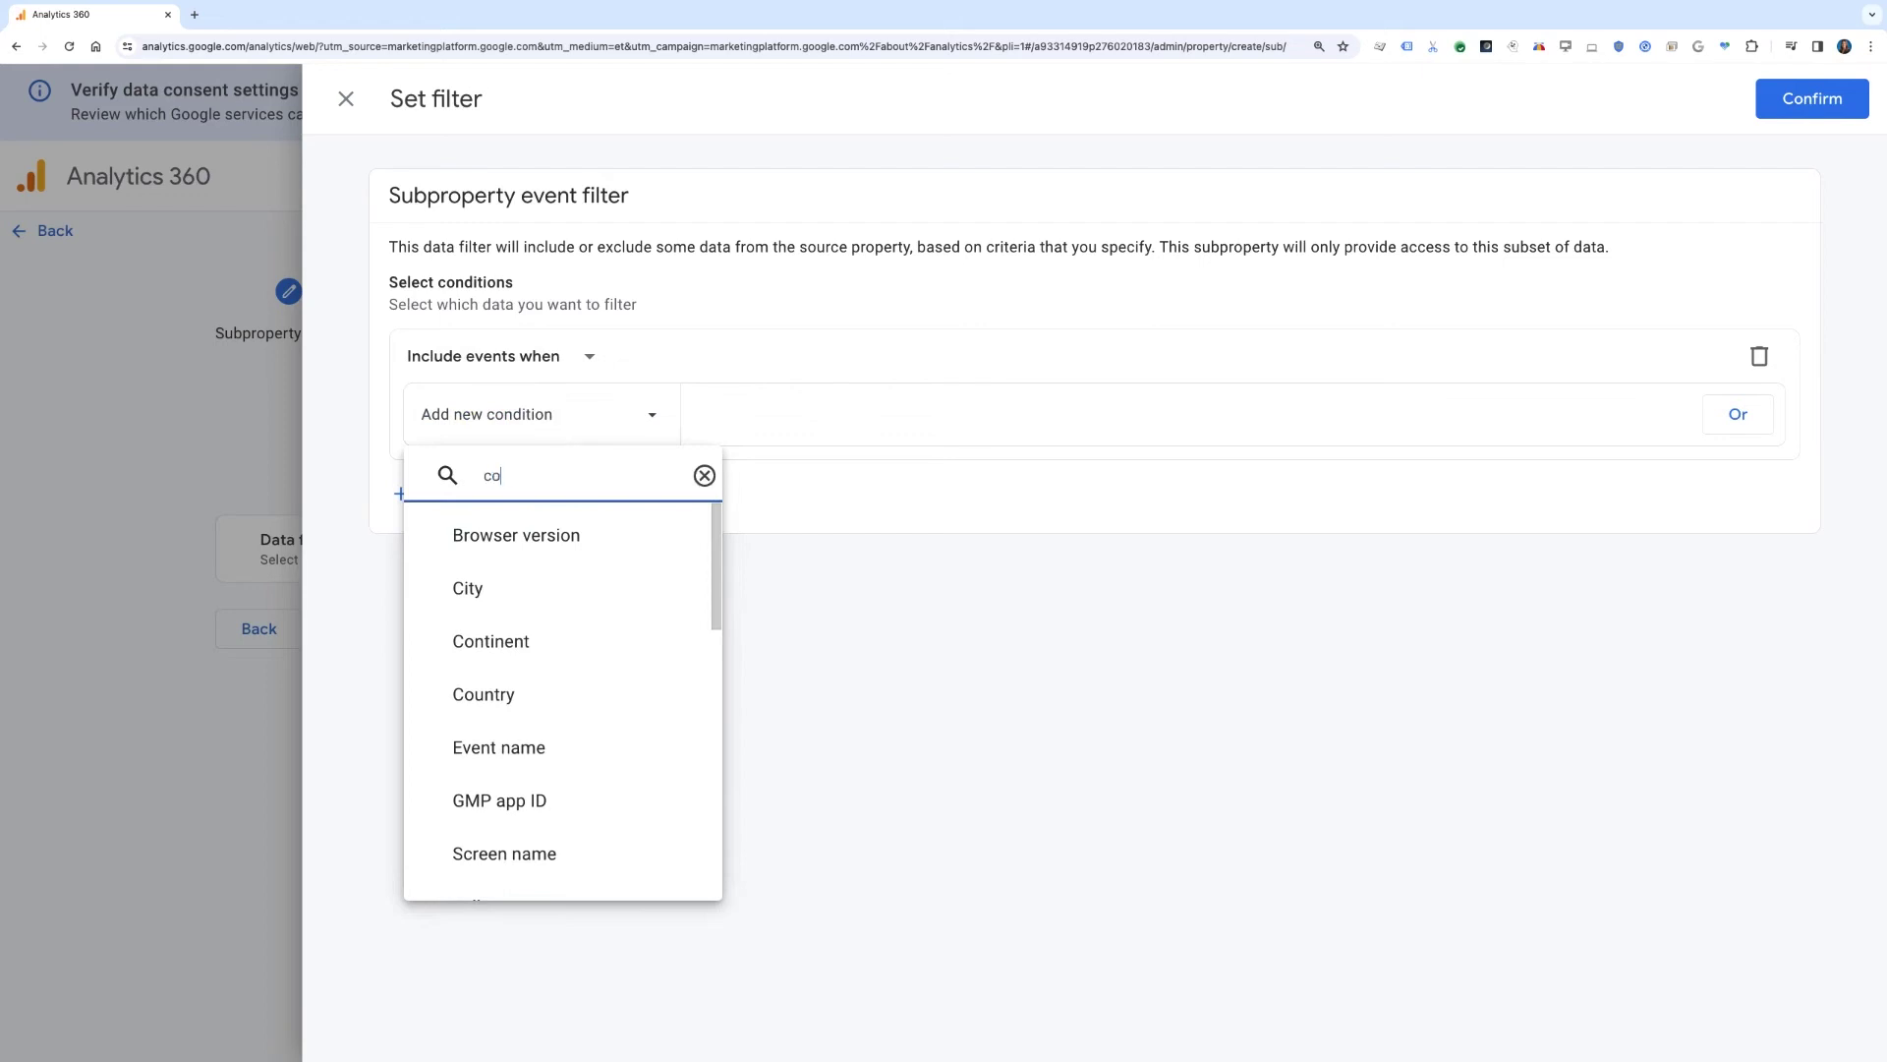
type("u")
left_click(599, 531)
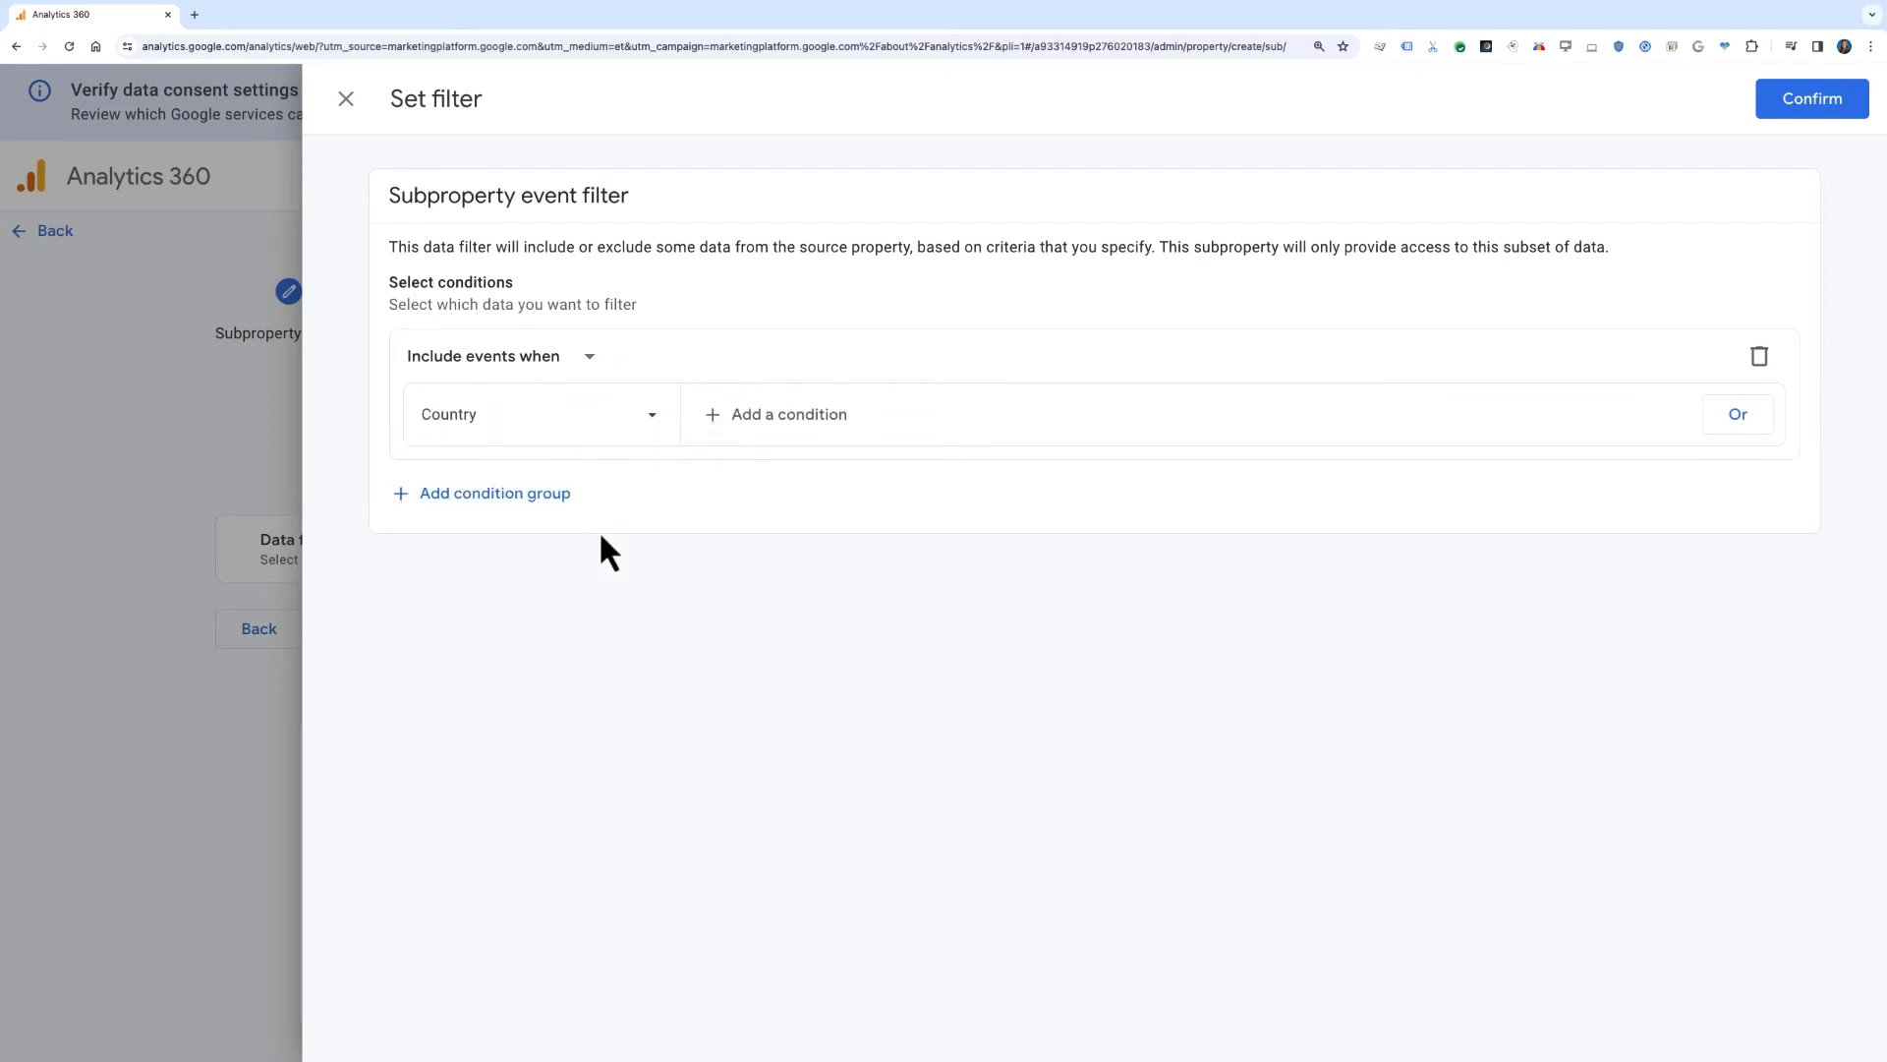
left_click(755, 429)
left_click(826, 534)
type("Net")
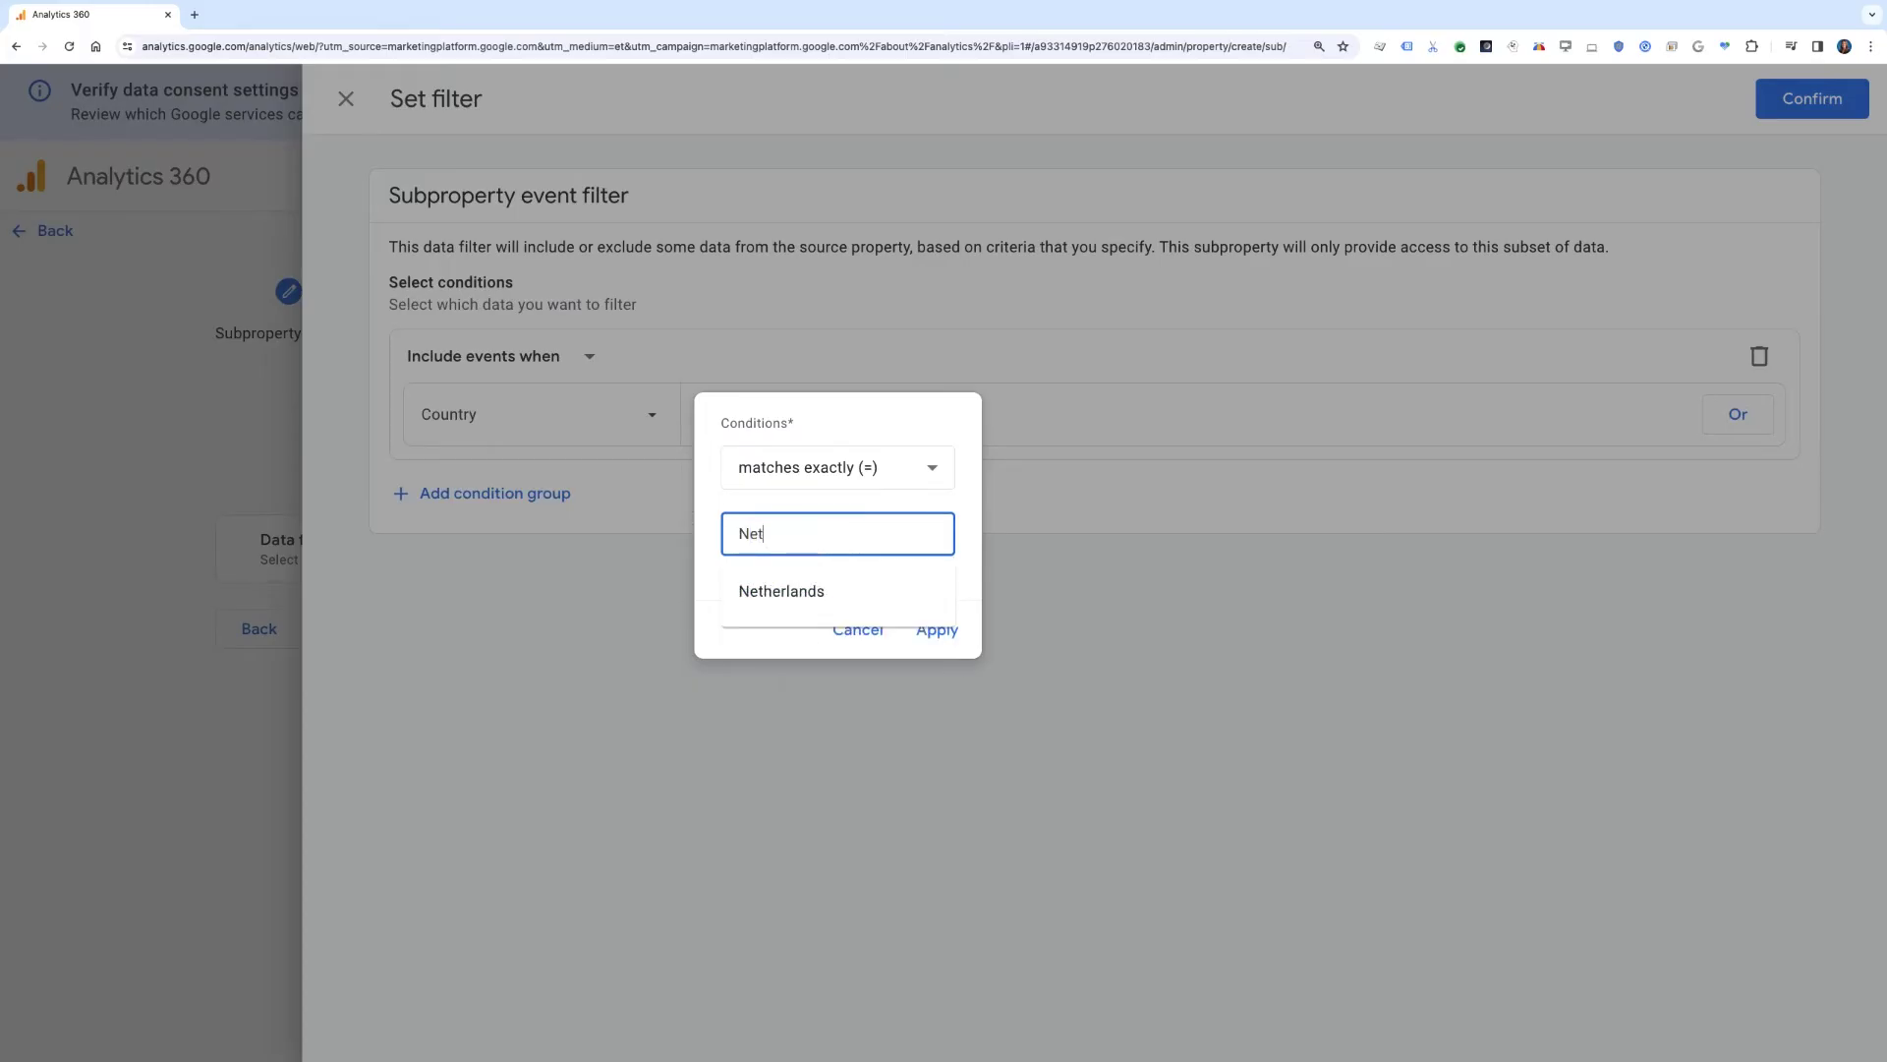
left_click(853, 588)
left_click(929, 631)
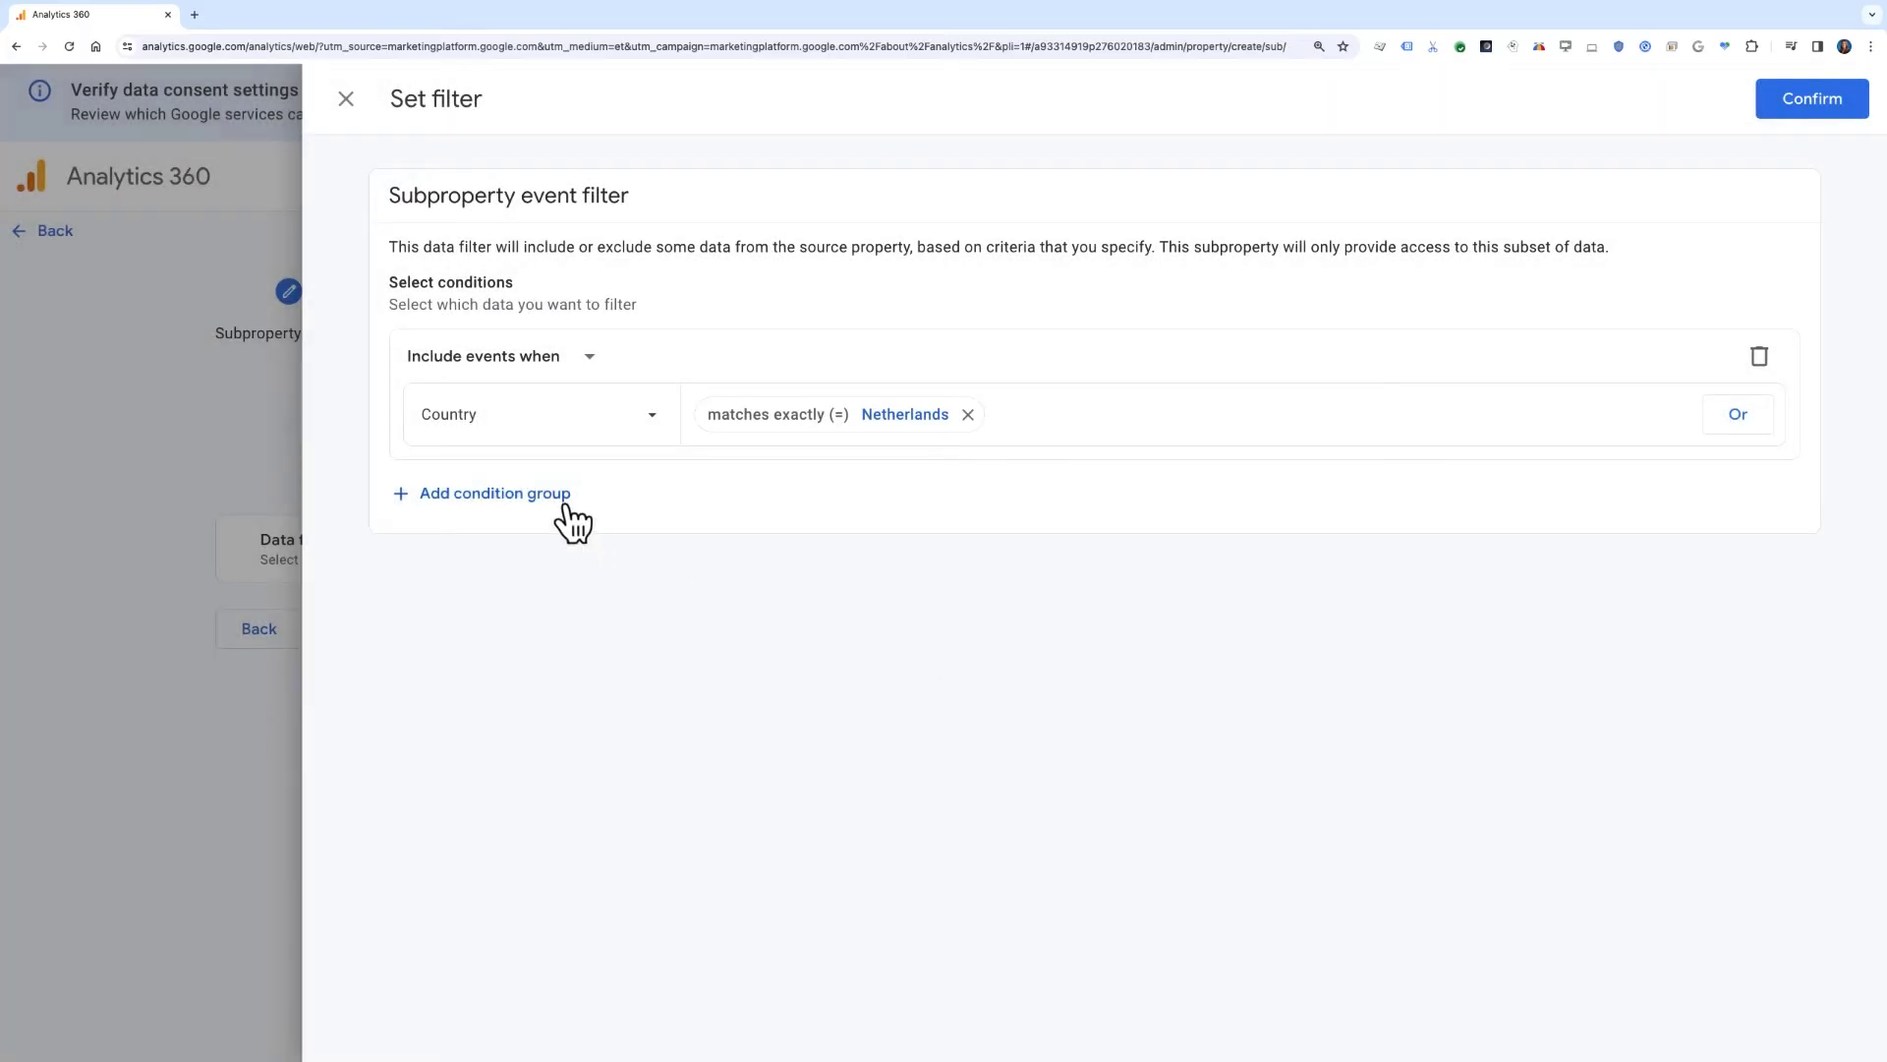
Add a second Include group where Language exactly matches English, and confirm the filter.
left_click(565, 501)
left_click(555, 536)
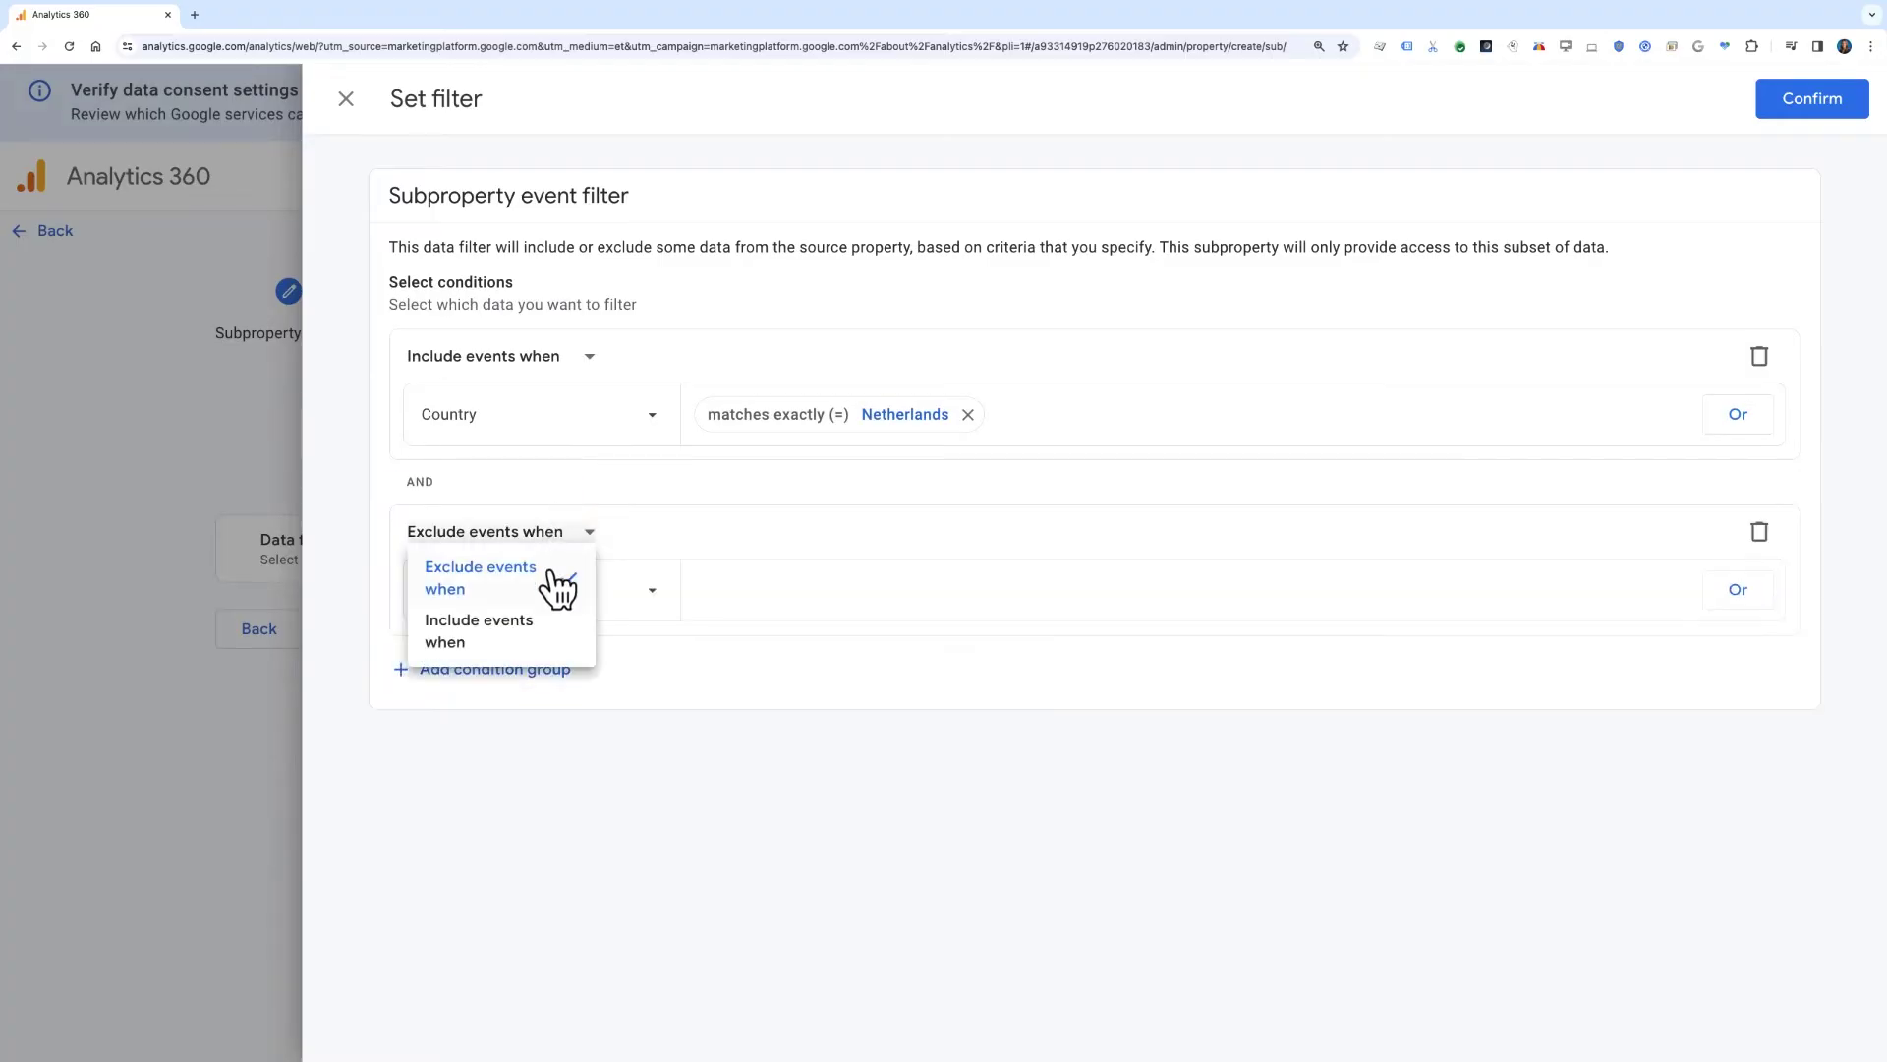
left_click(547, 629)
left_click(537, 598)
type("lan")
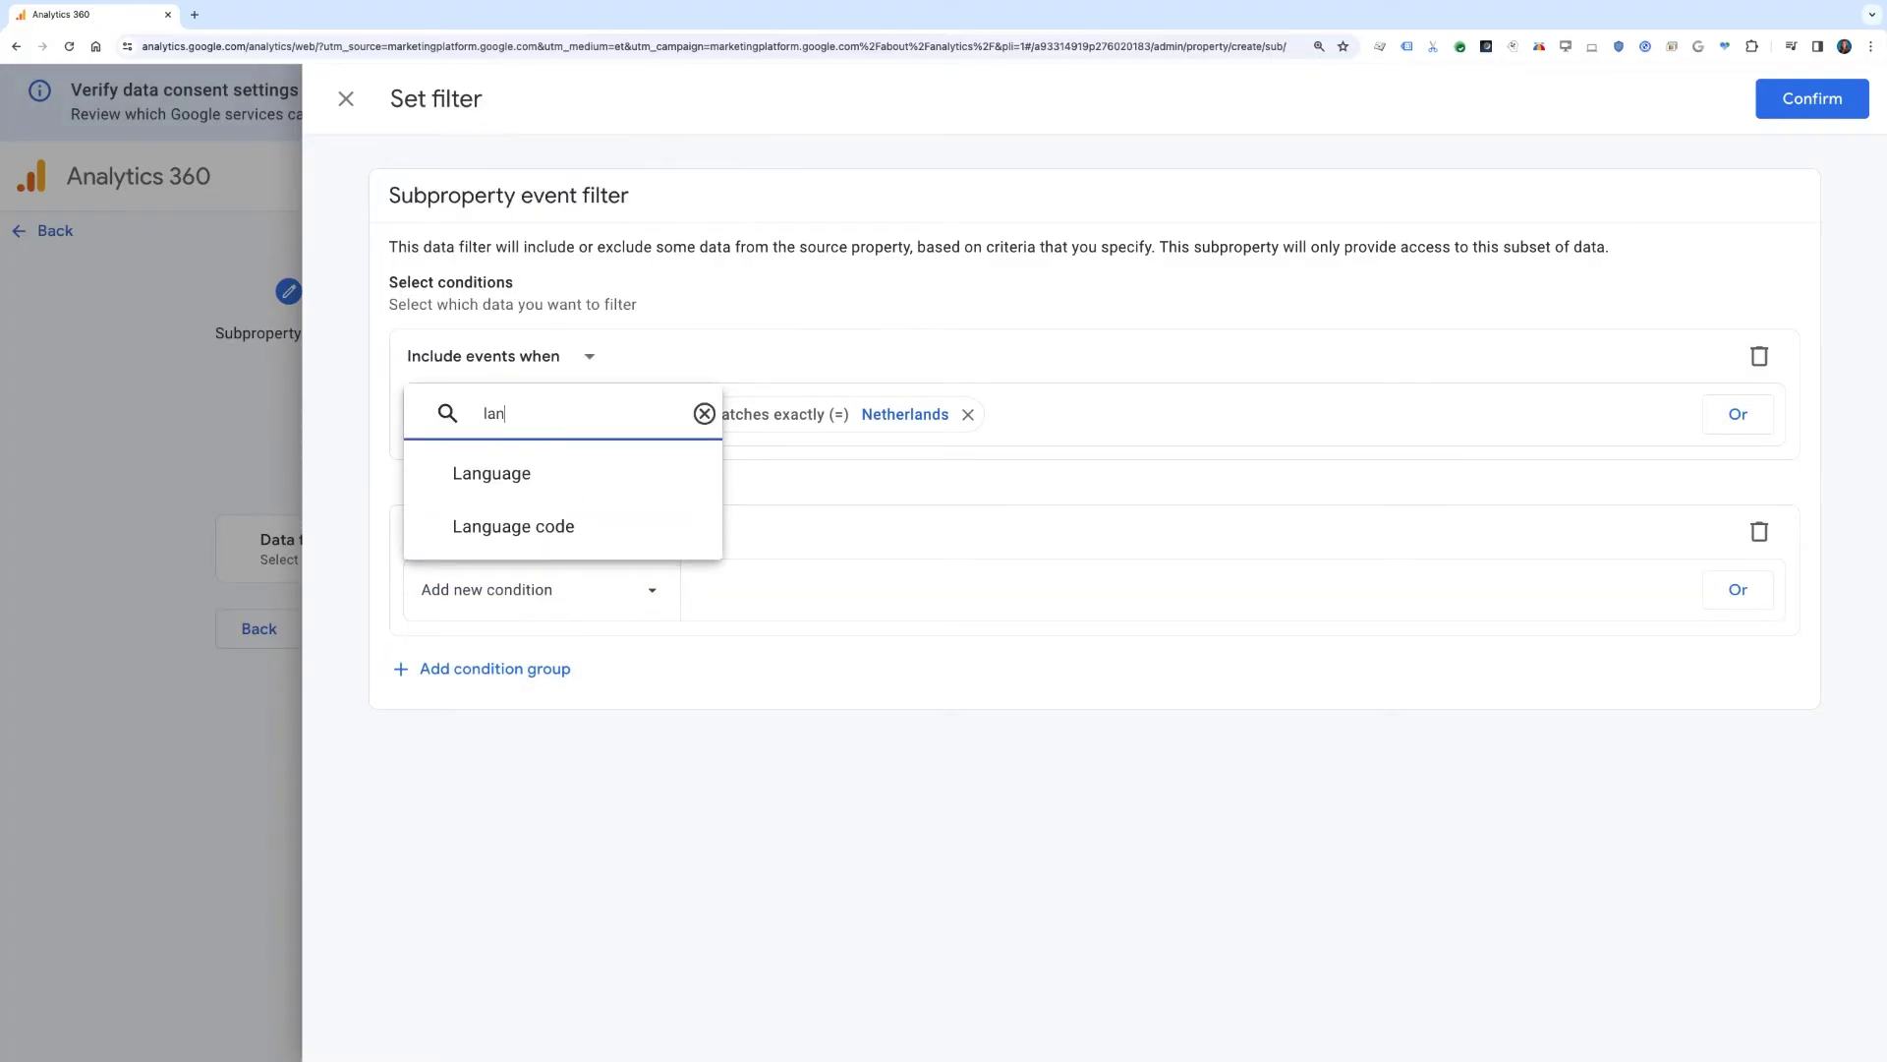
left_click(539, 477)
left_click(765, 587)
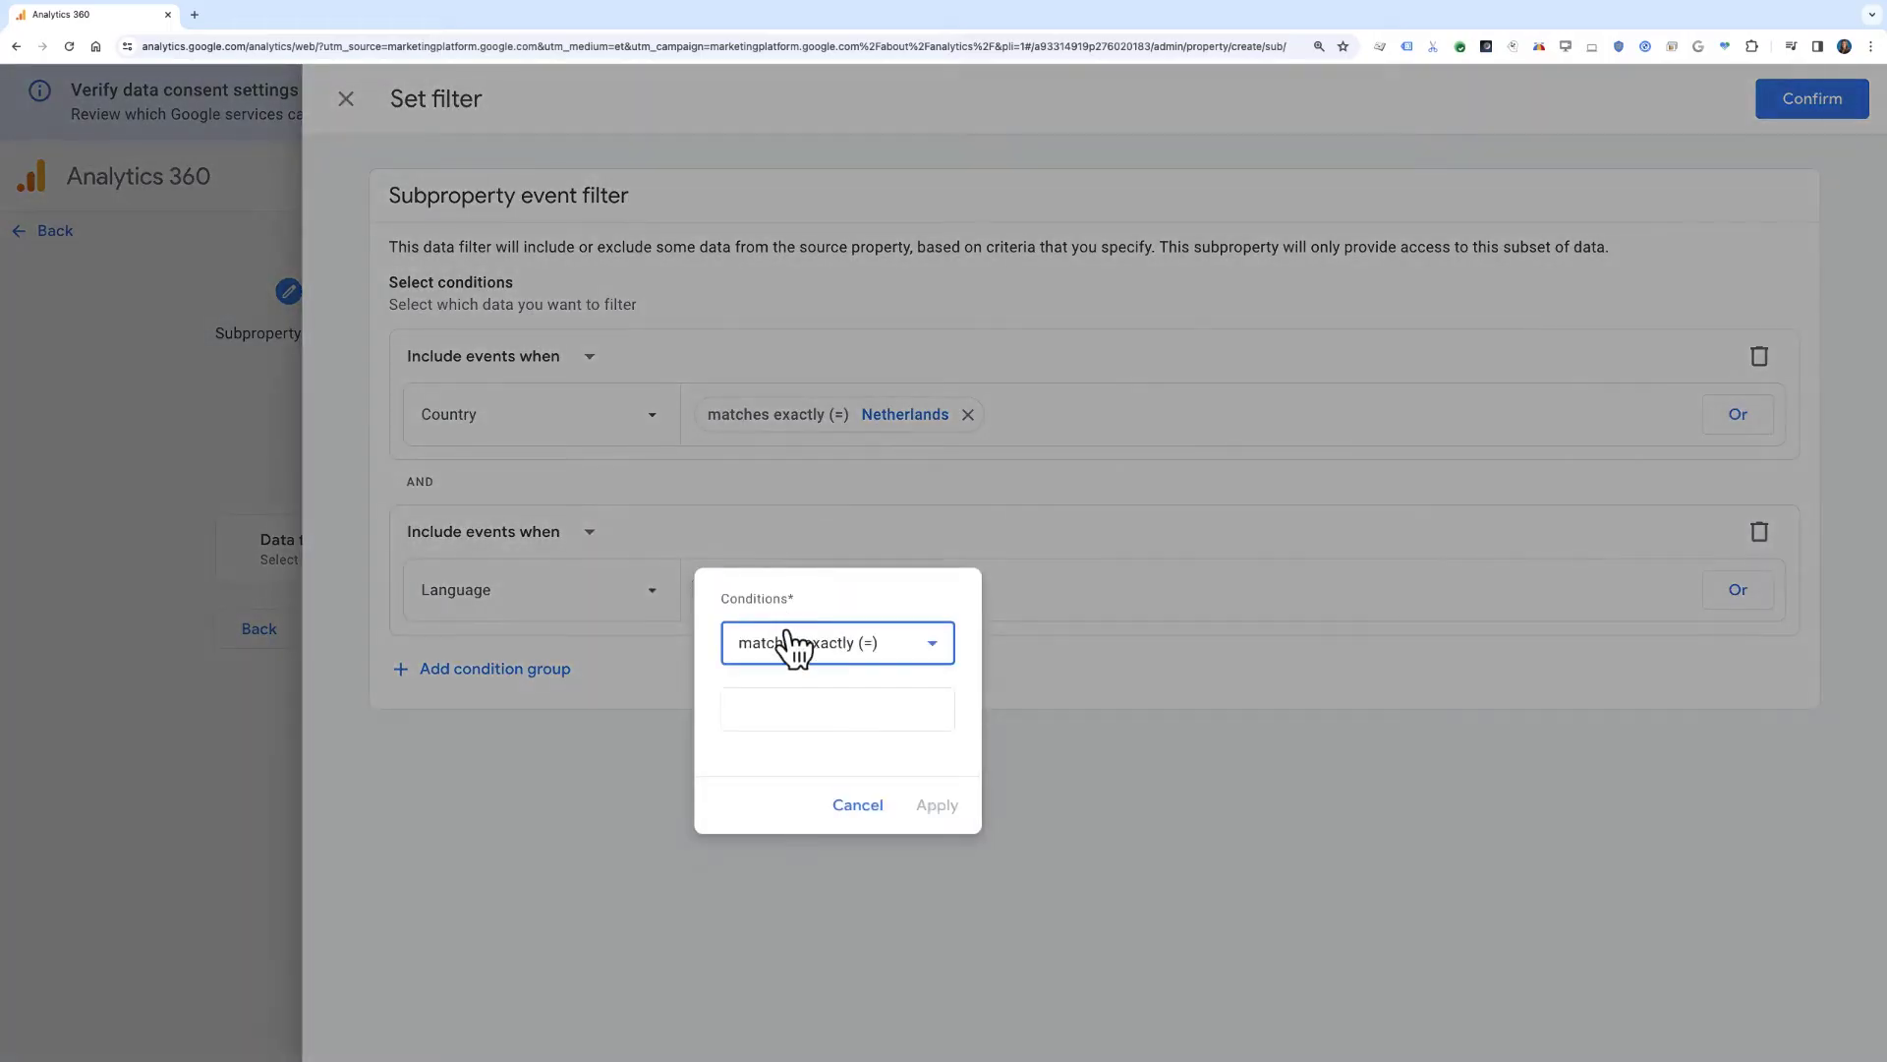
left_click(811, 706)
left_click(850, 768)
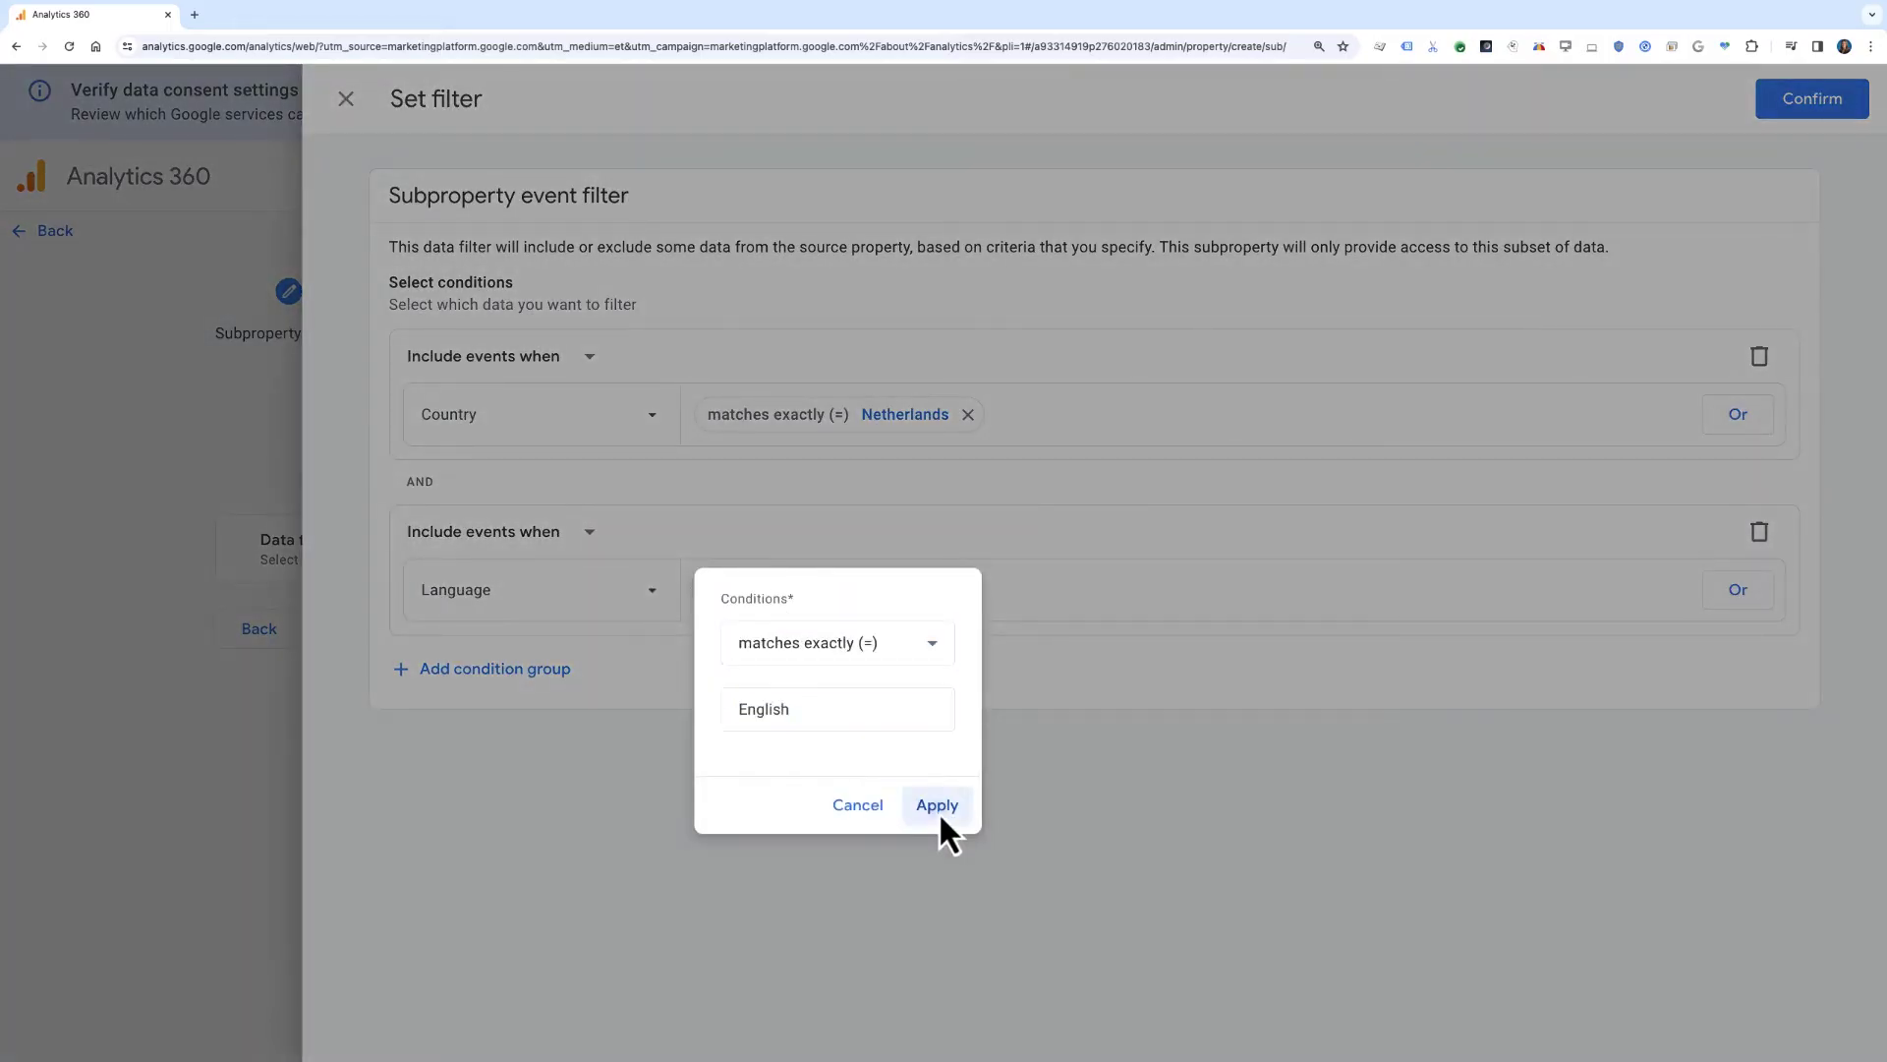
left_click(940, 811)
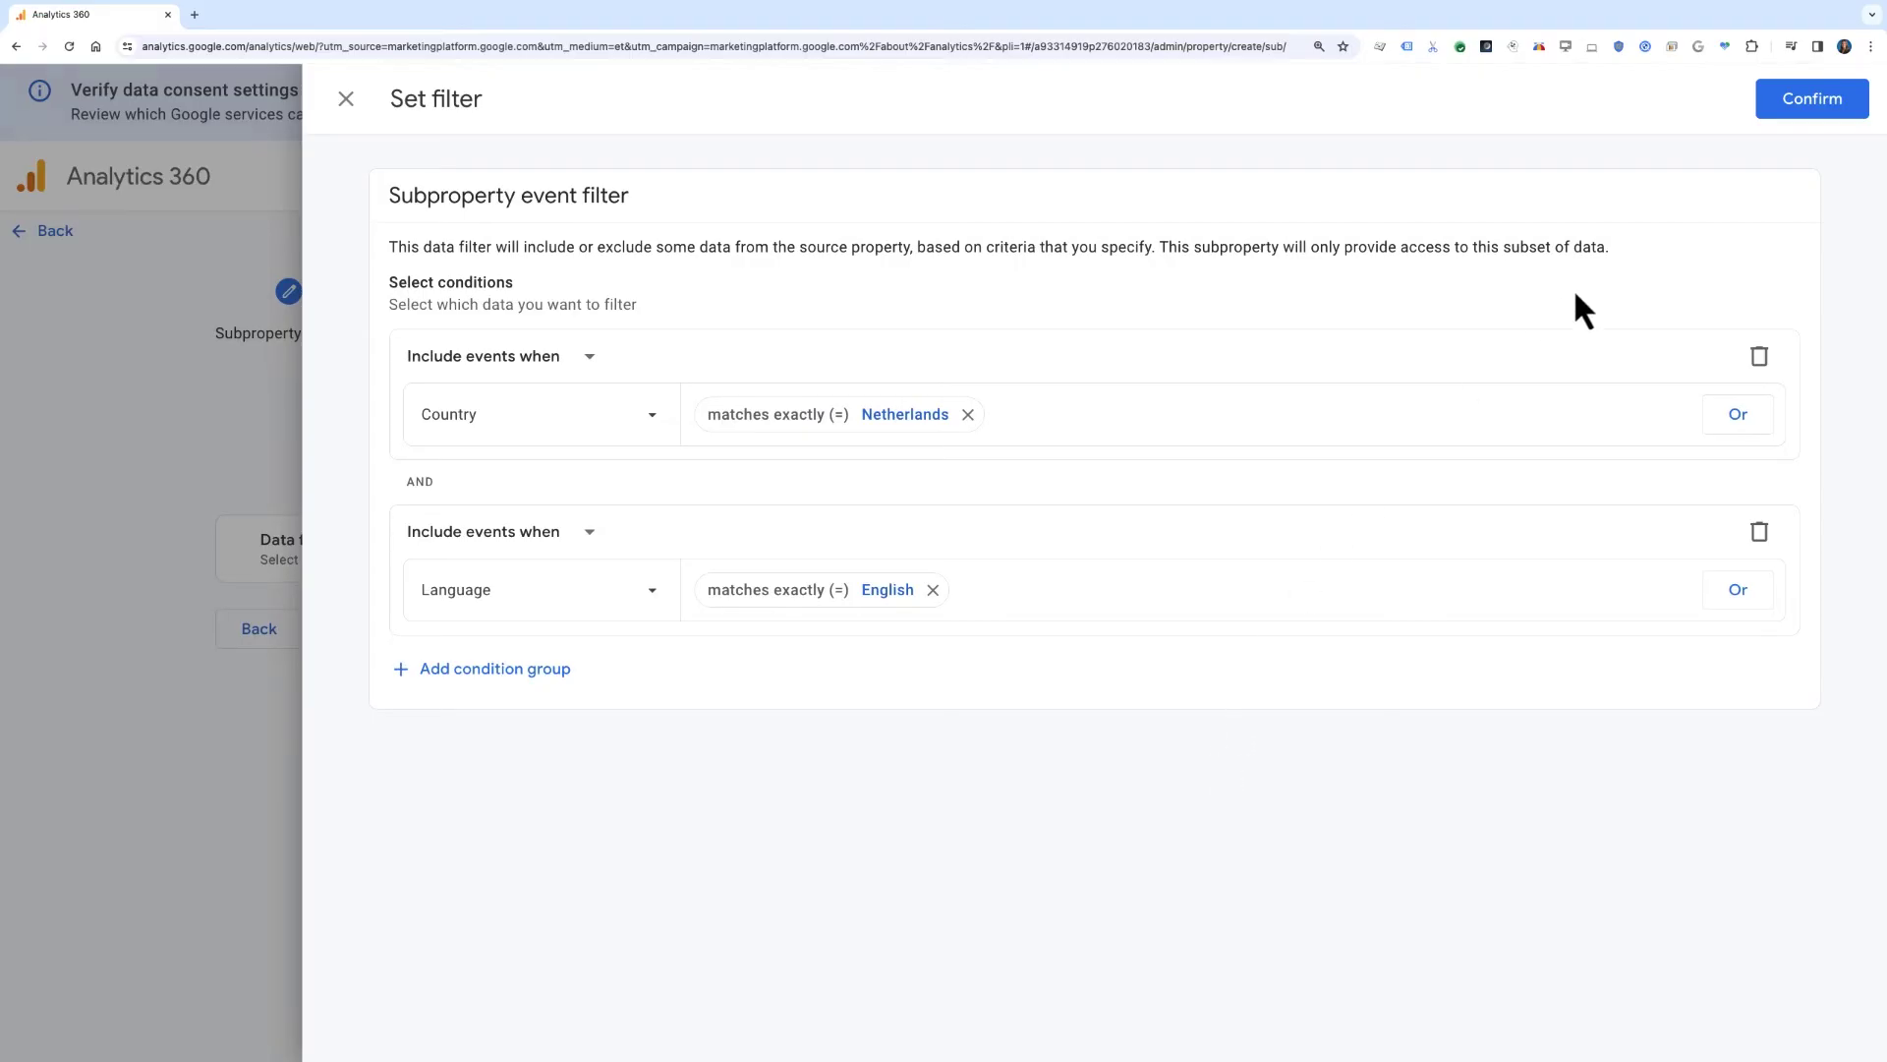
left_click(1781, 116)
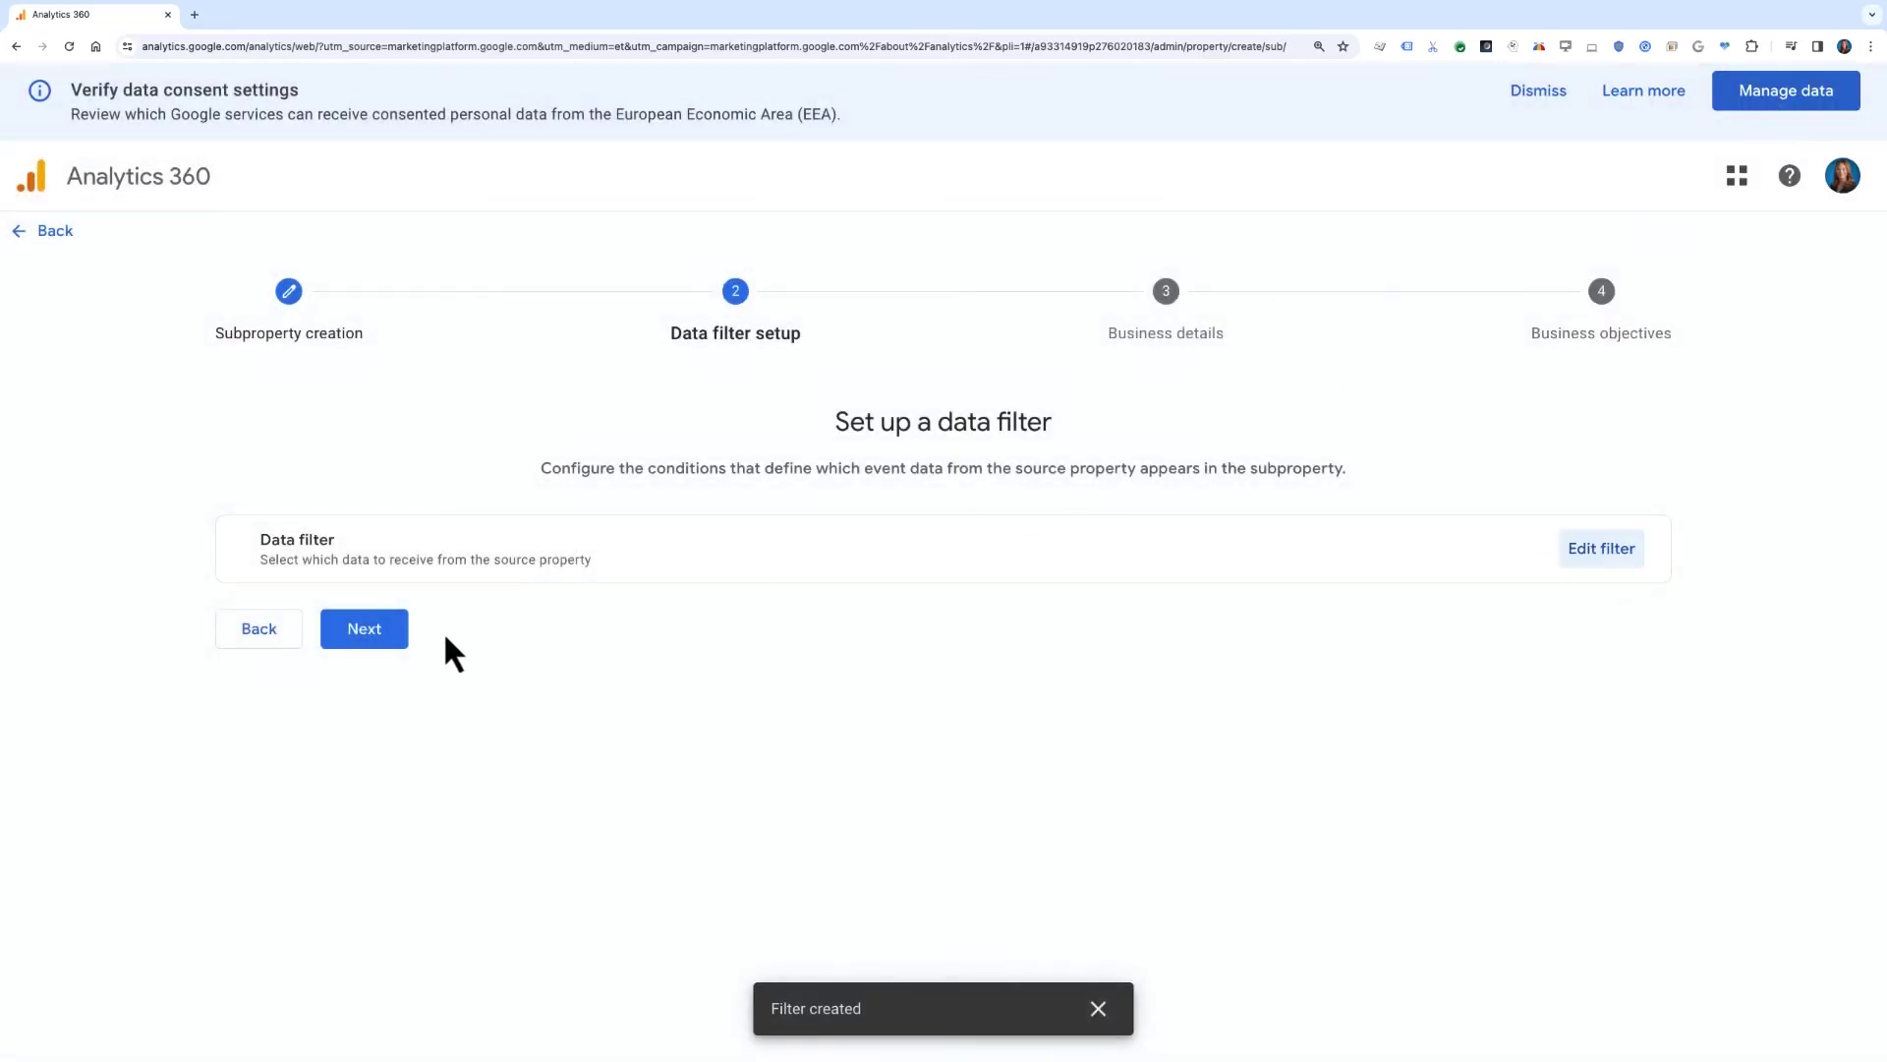
Set the subproperty's industry to Business & Industrial and size to Large (101–500 employees).
left_click(392, 634)
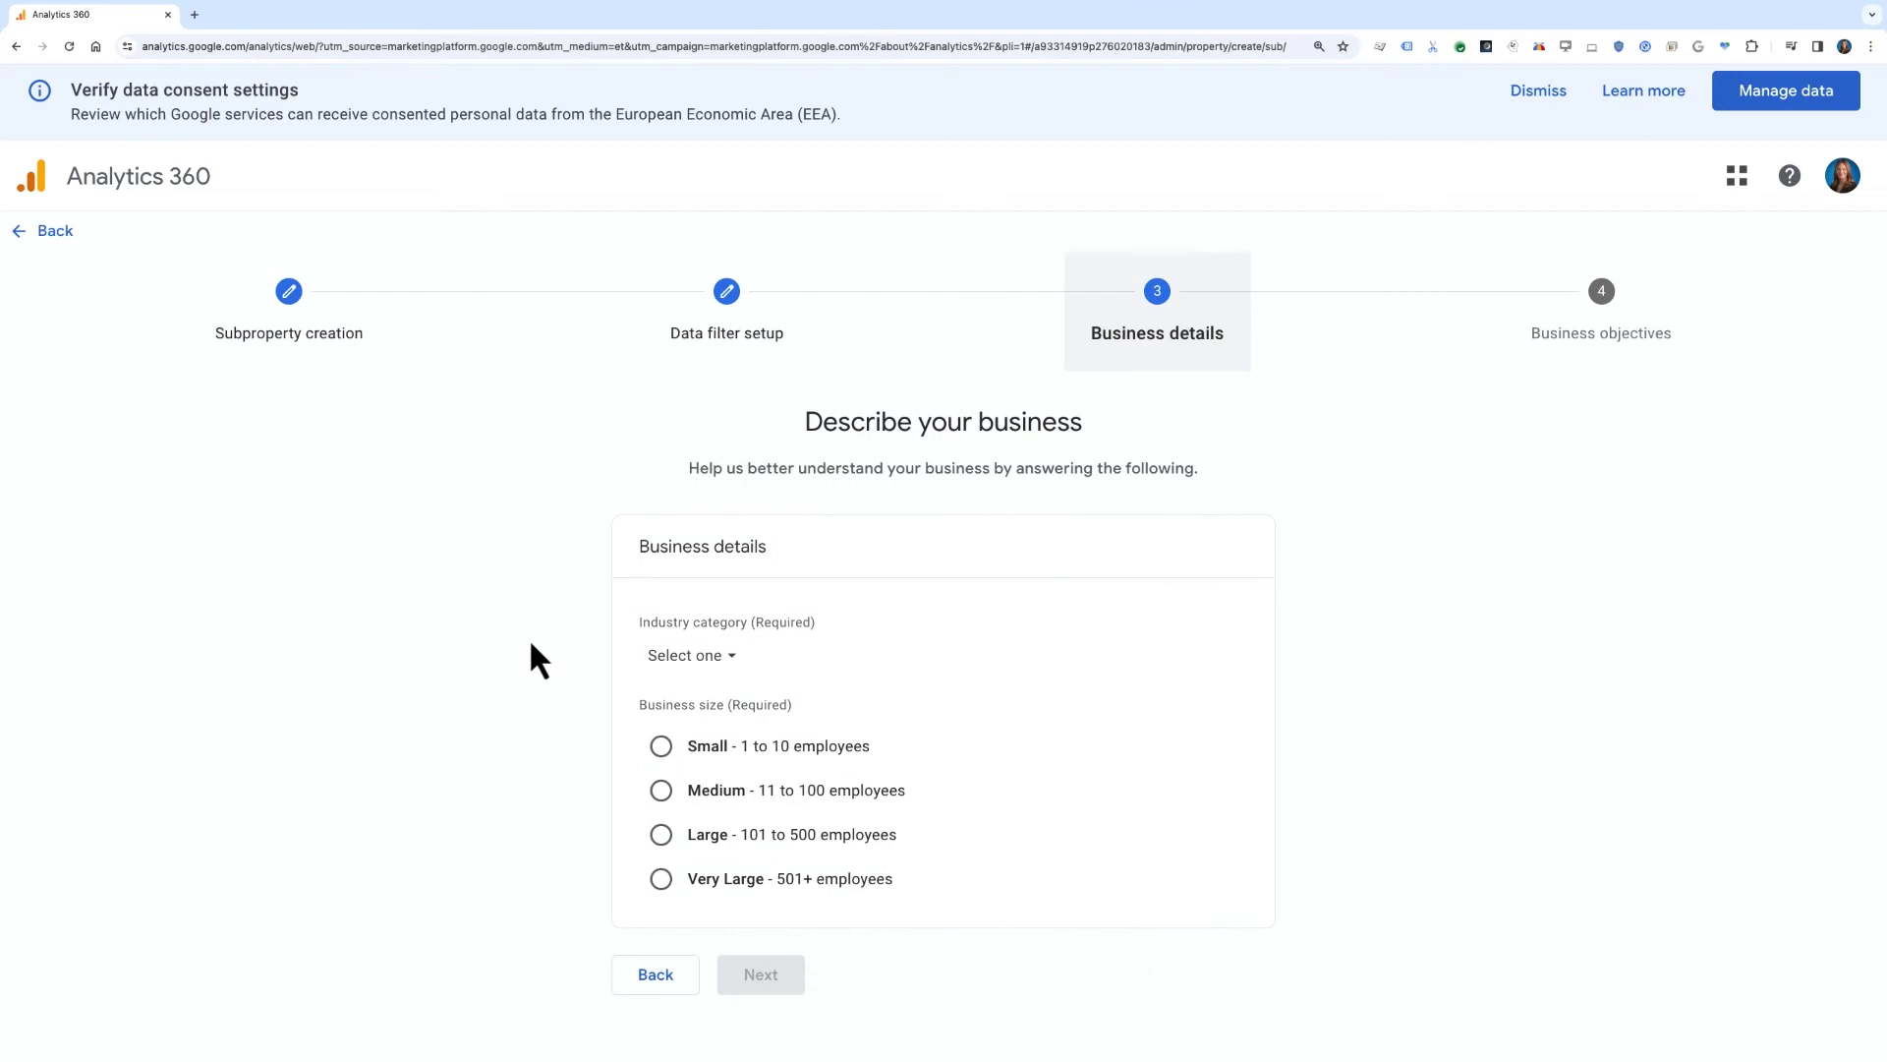
left_click(704, 657)
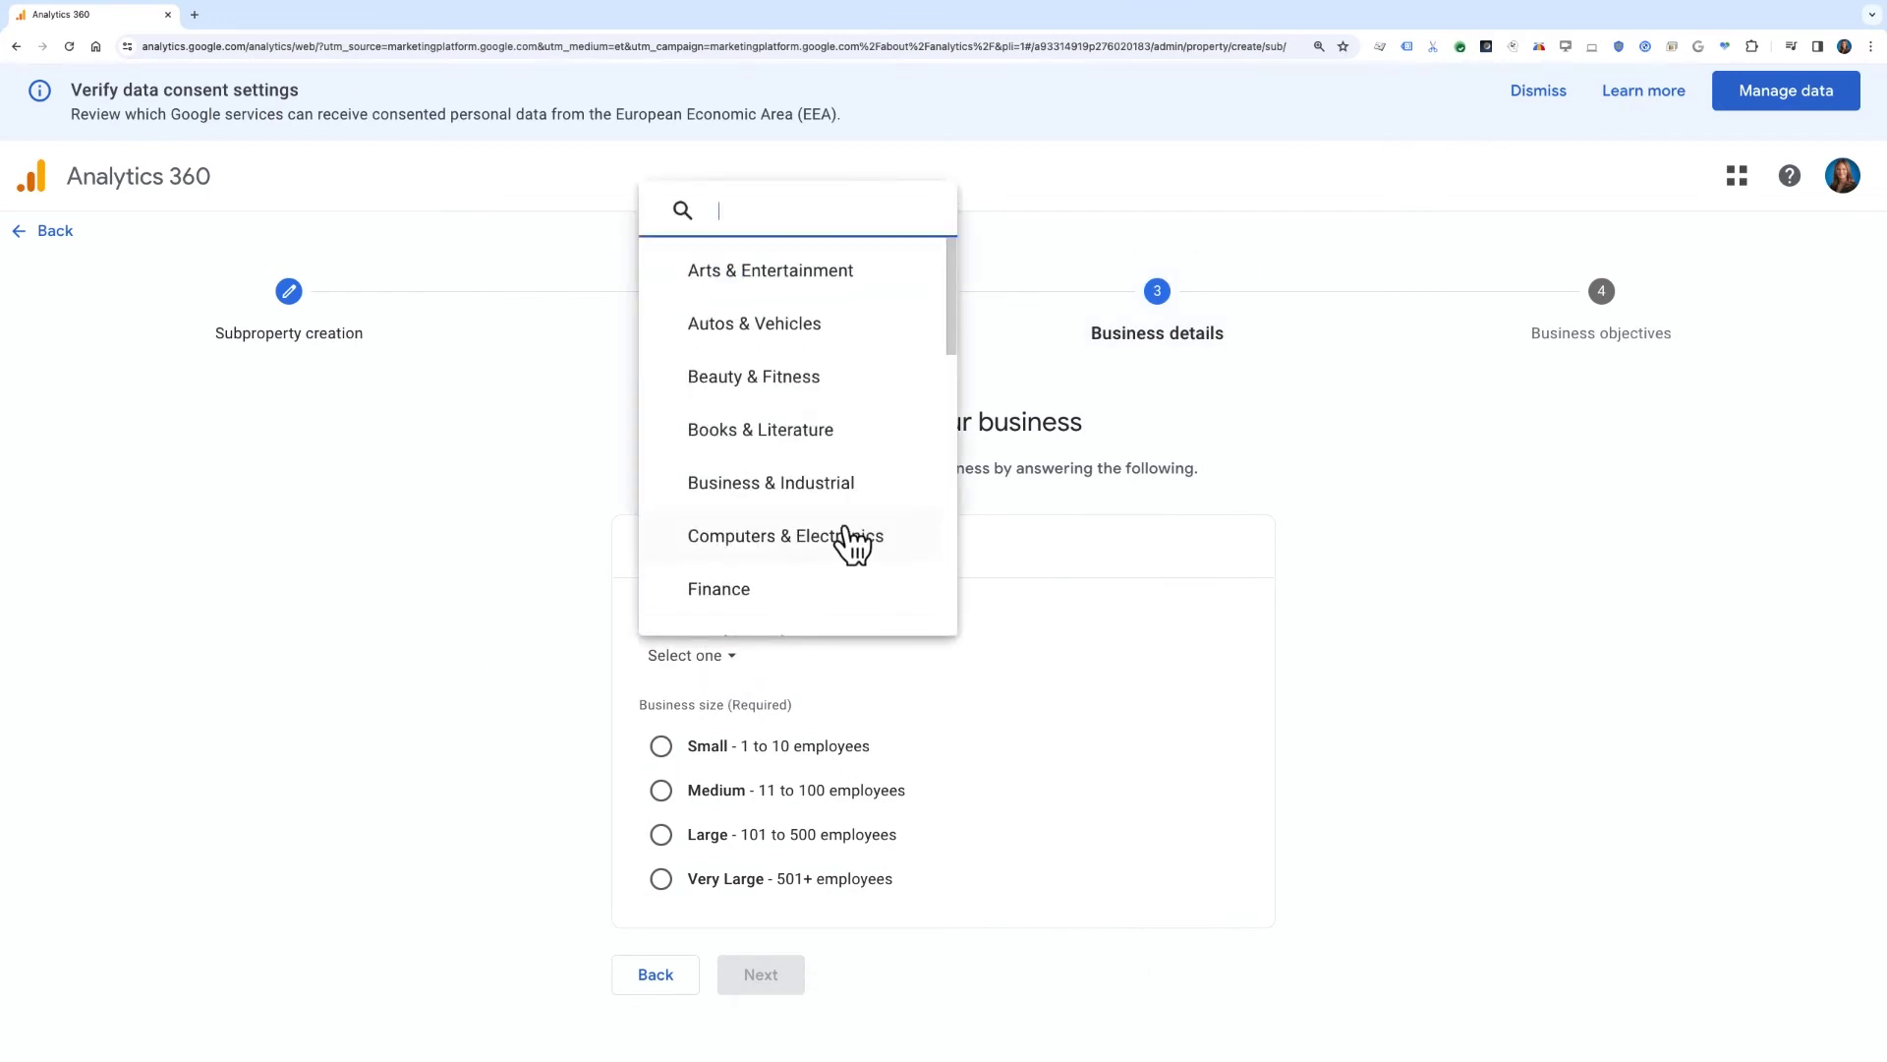
left_click(847, 485)
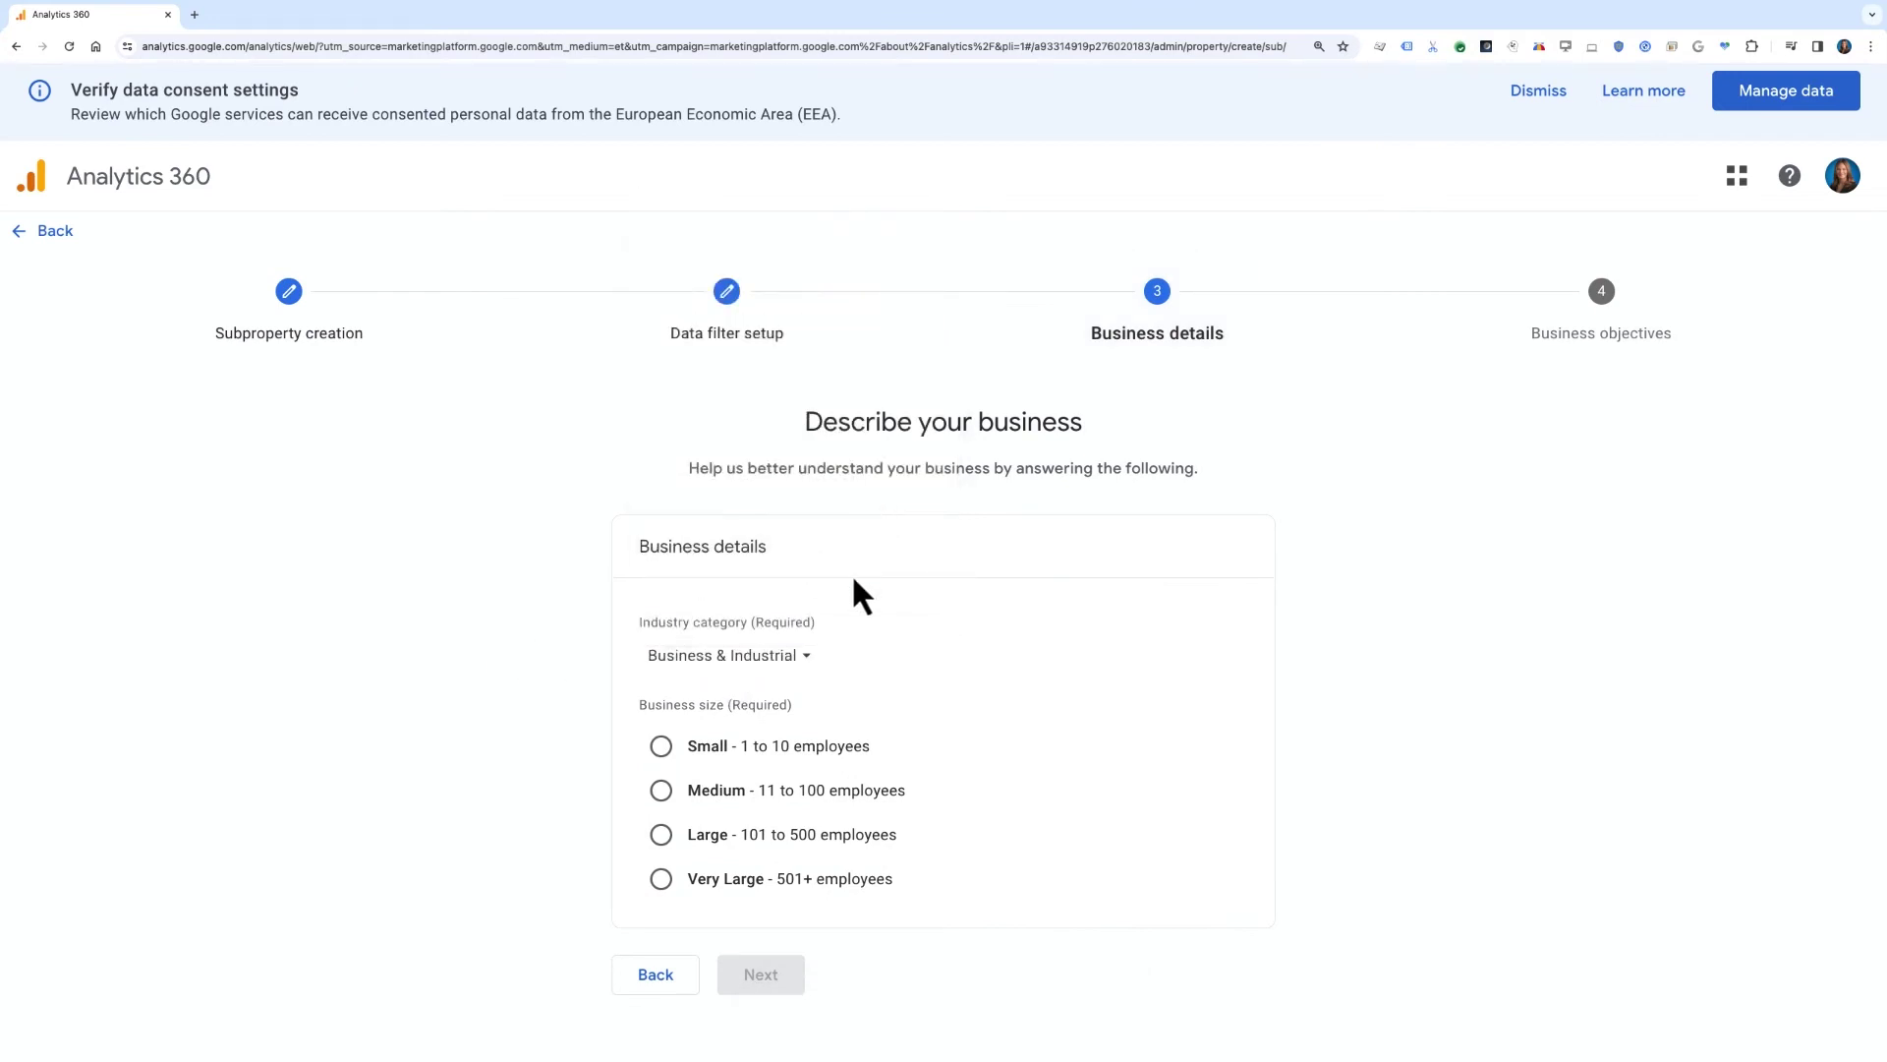
left_click(662, 835)
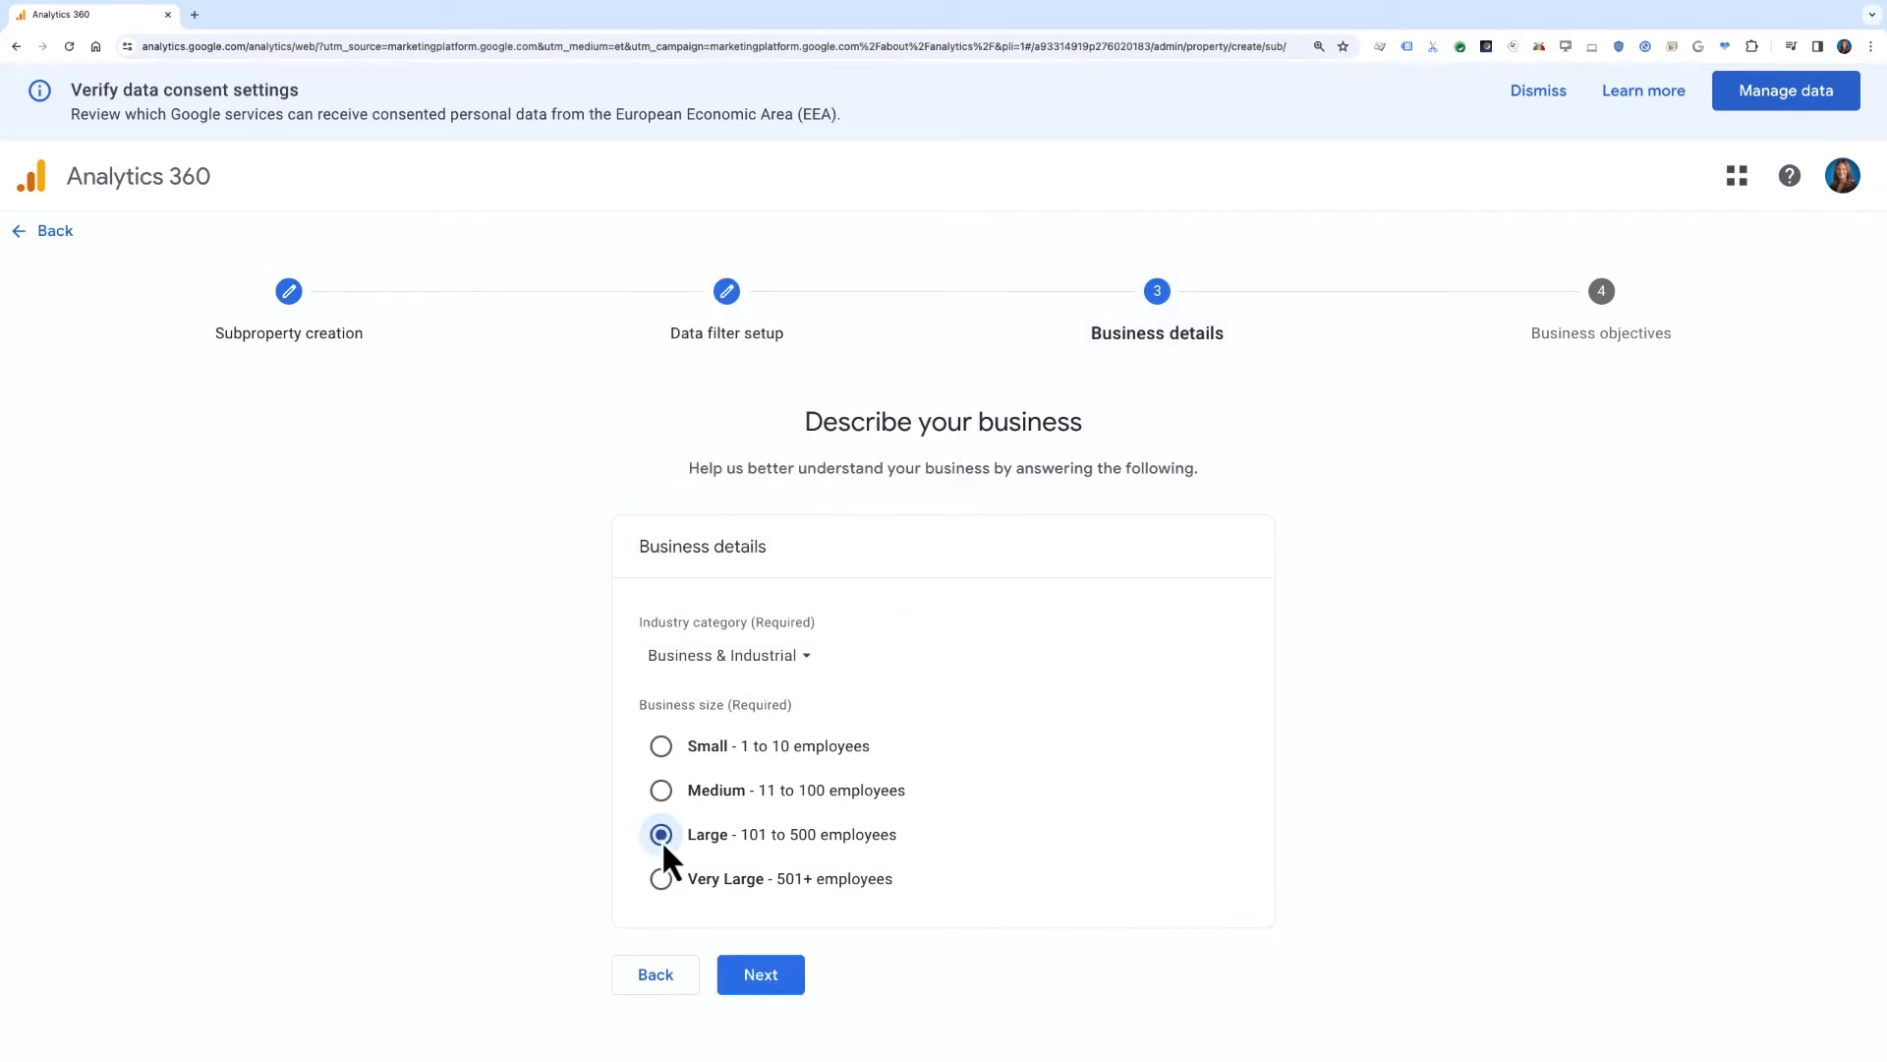
left_click(763, 974)
Tick Generate leads, Drive online sales, Raise brand awareness and Examine user behavior objectives.
scroll(1037, 728, "down", 2)
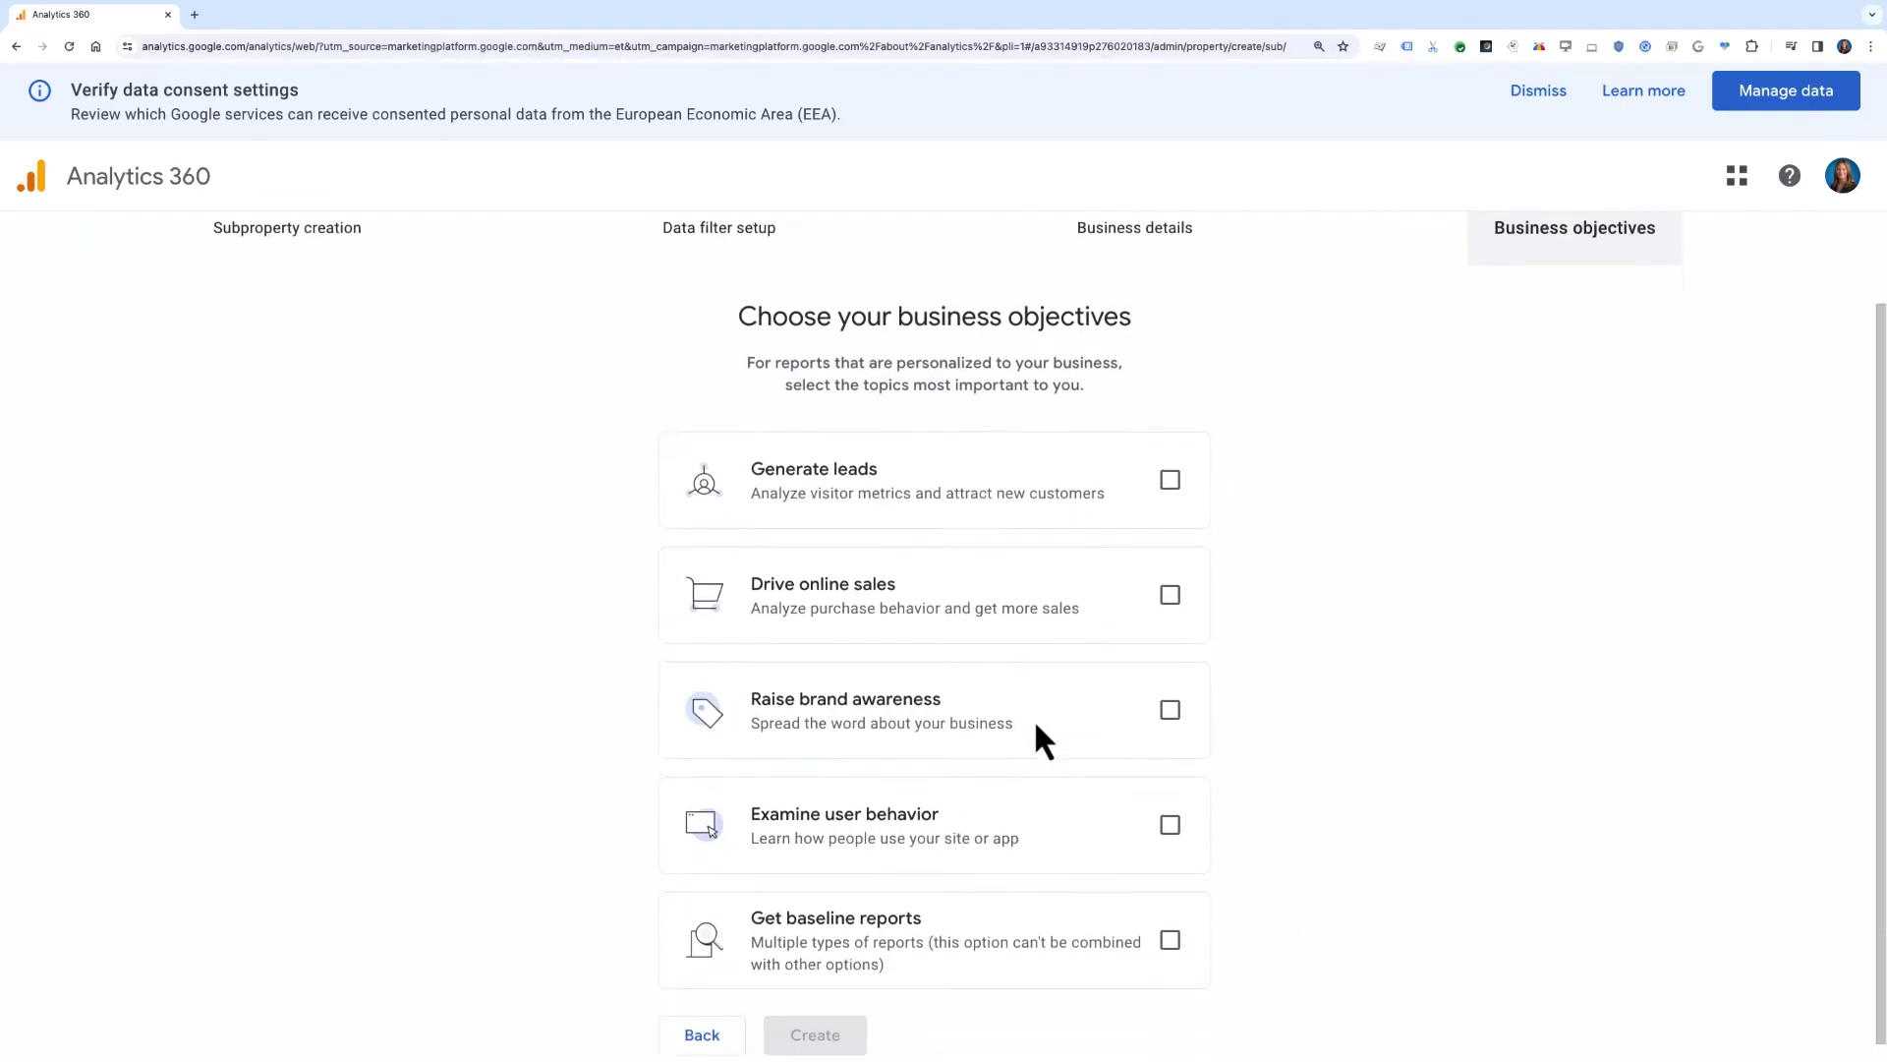
left_click(1170, 460)
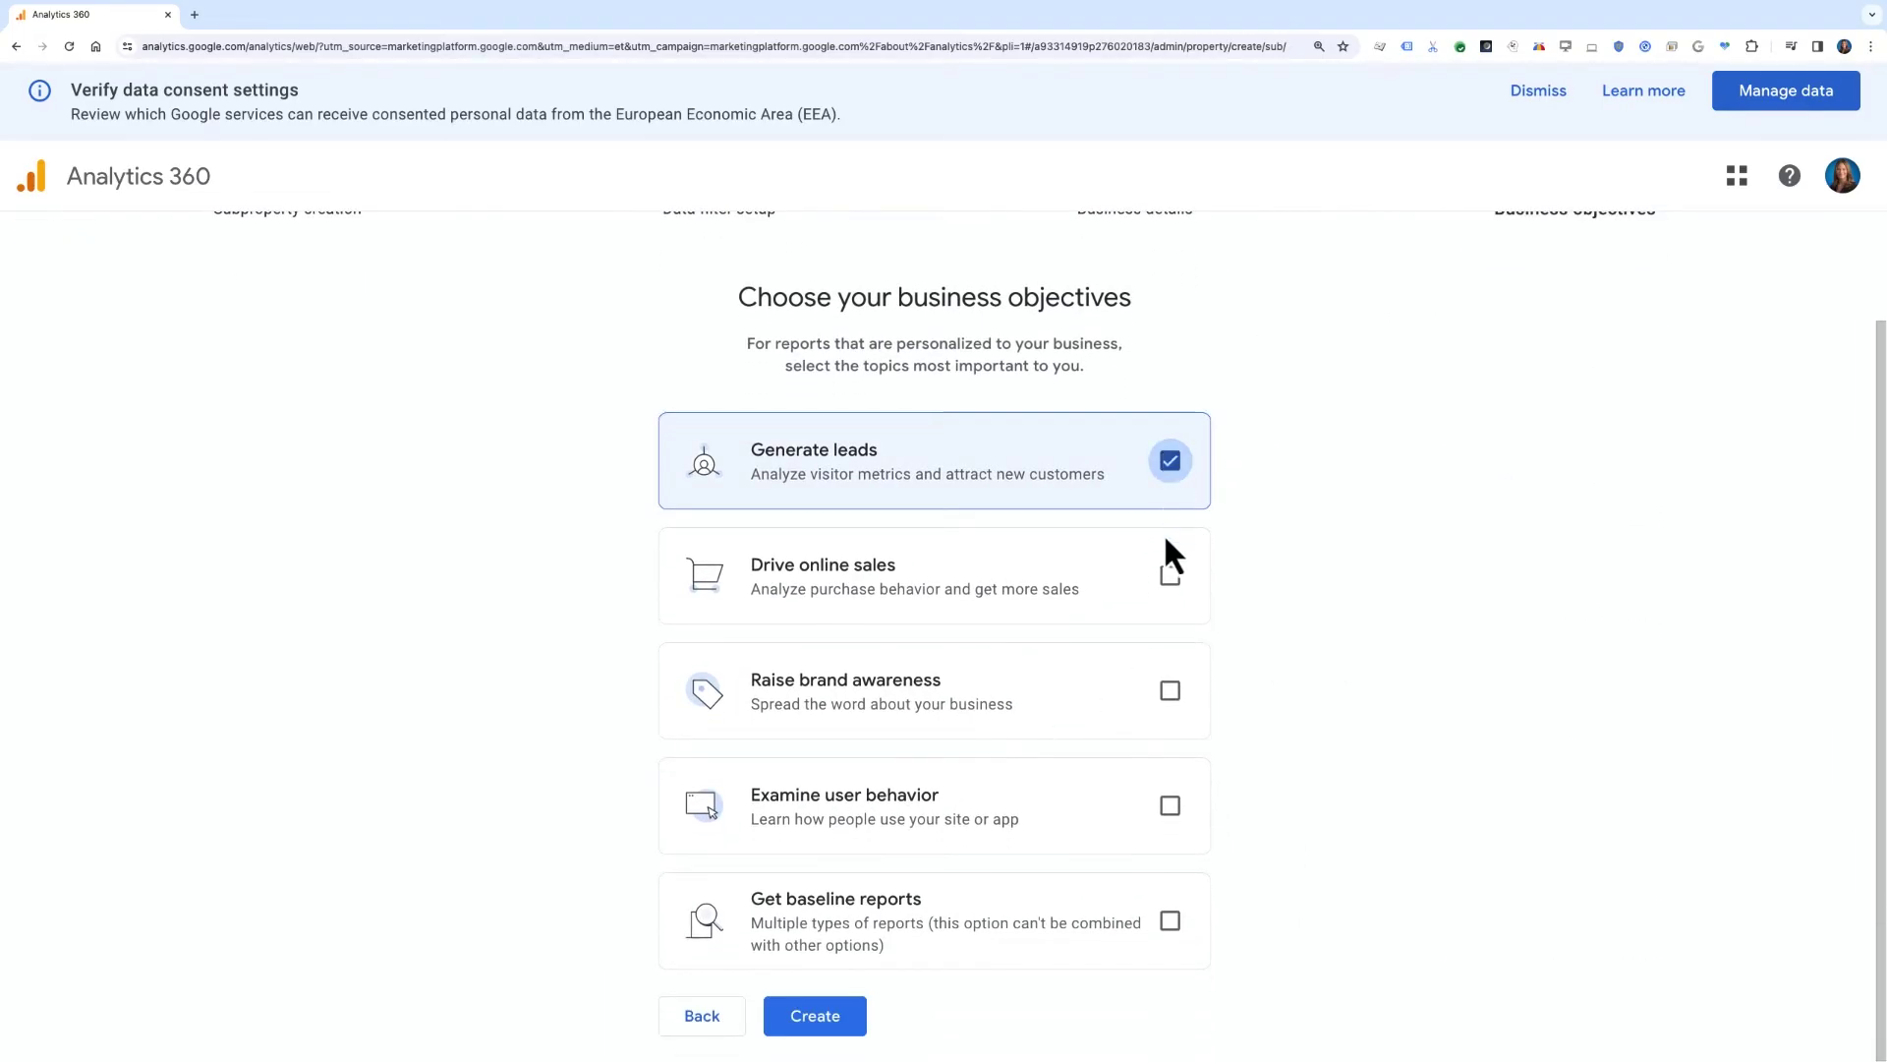
left_click(1170, 575)
left_click(1169, 690)
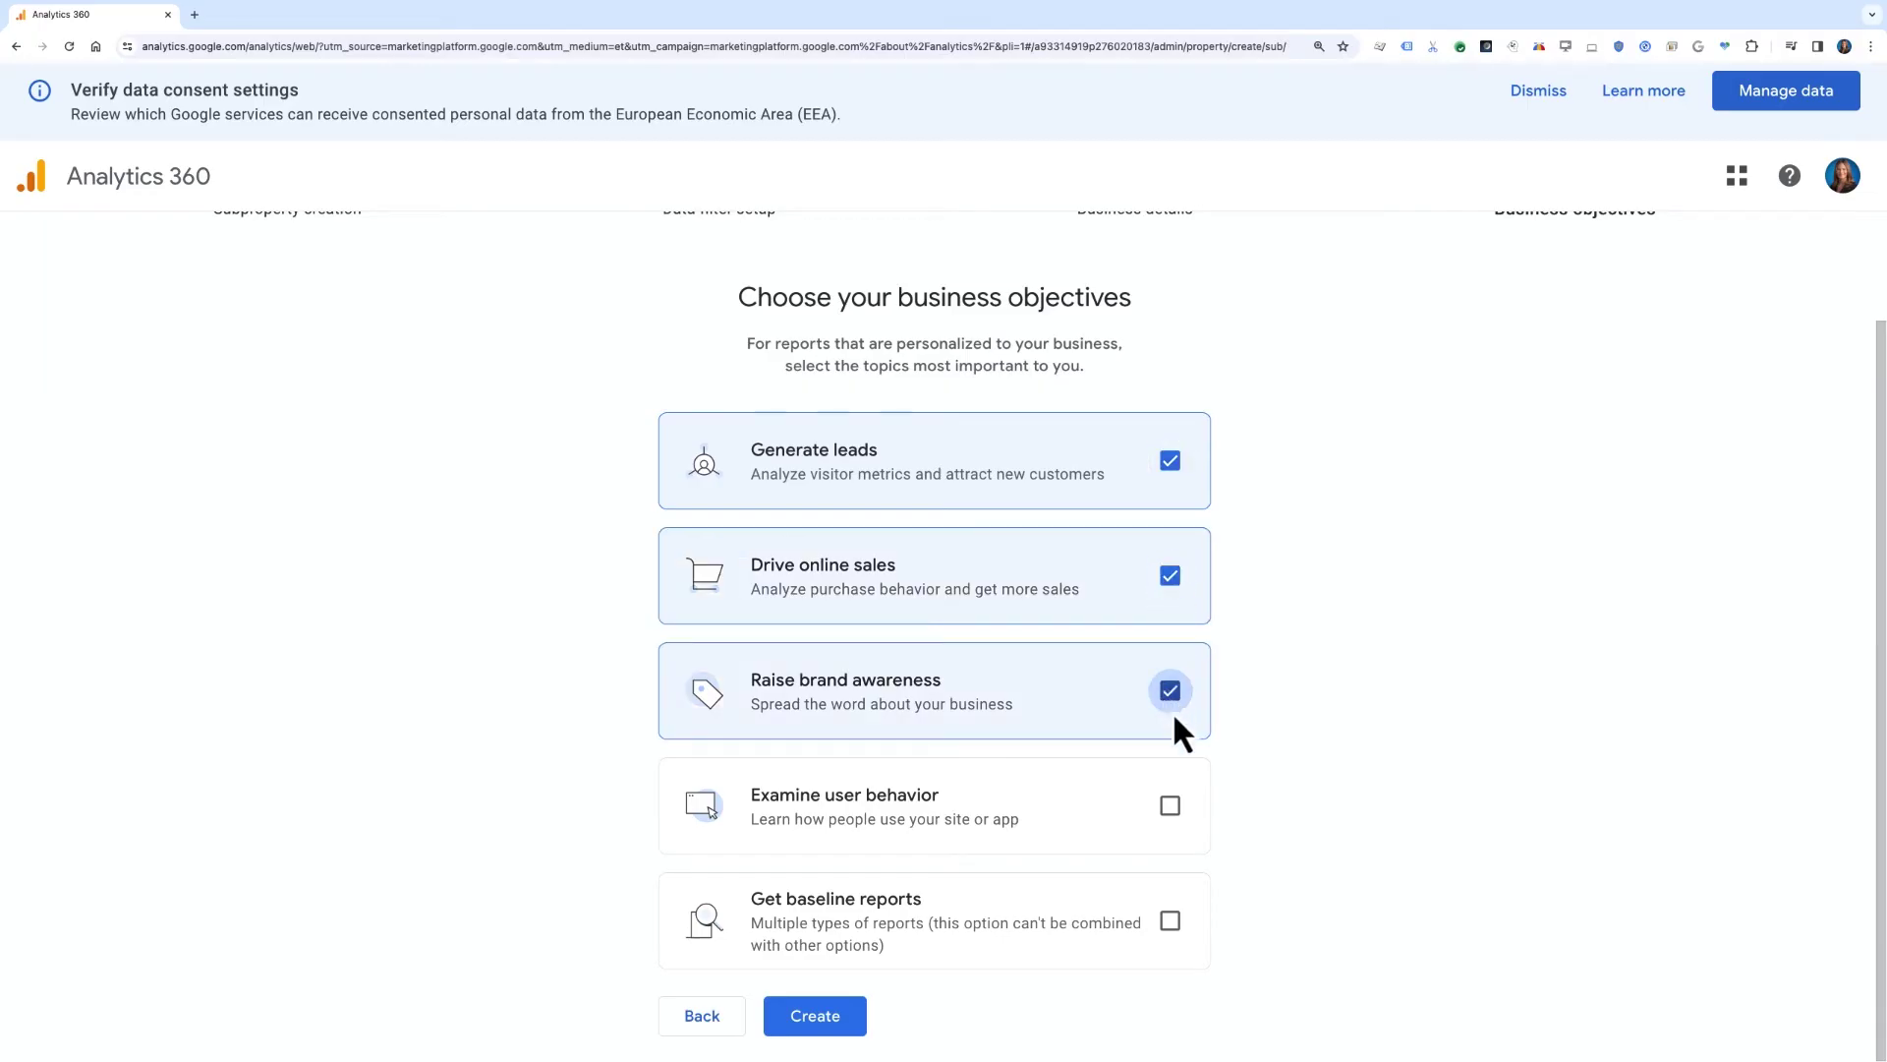
left_click(1171, 806)
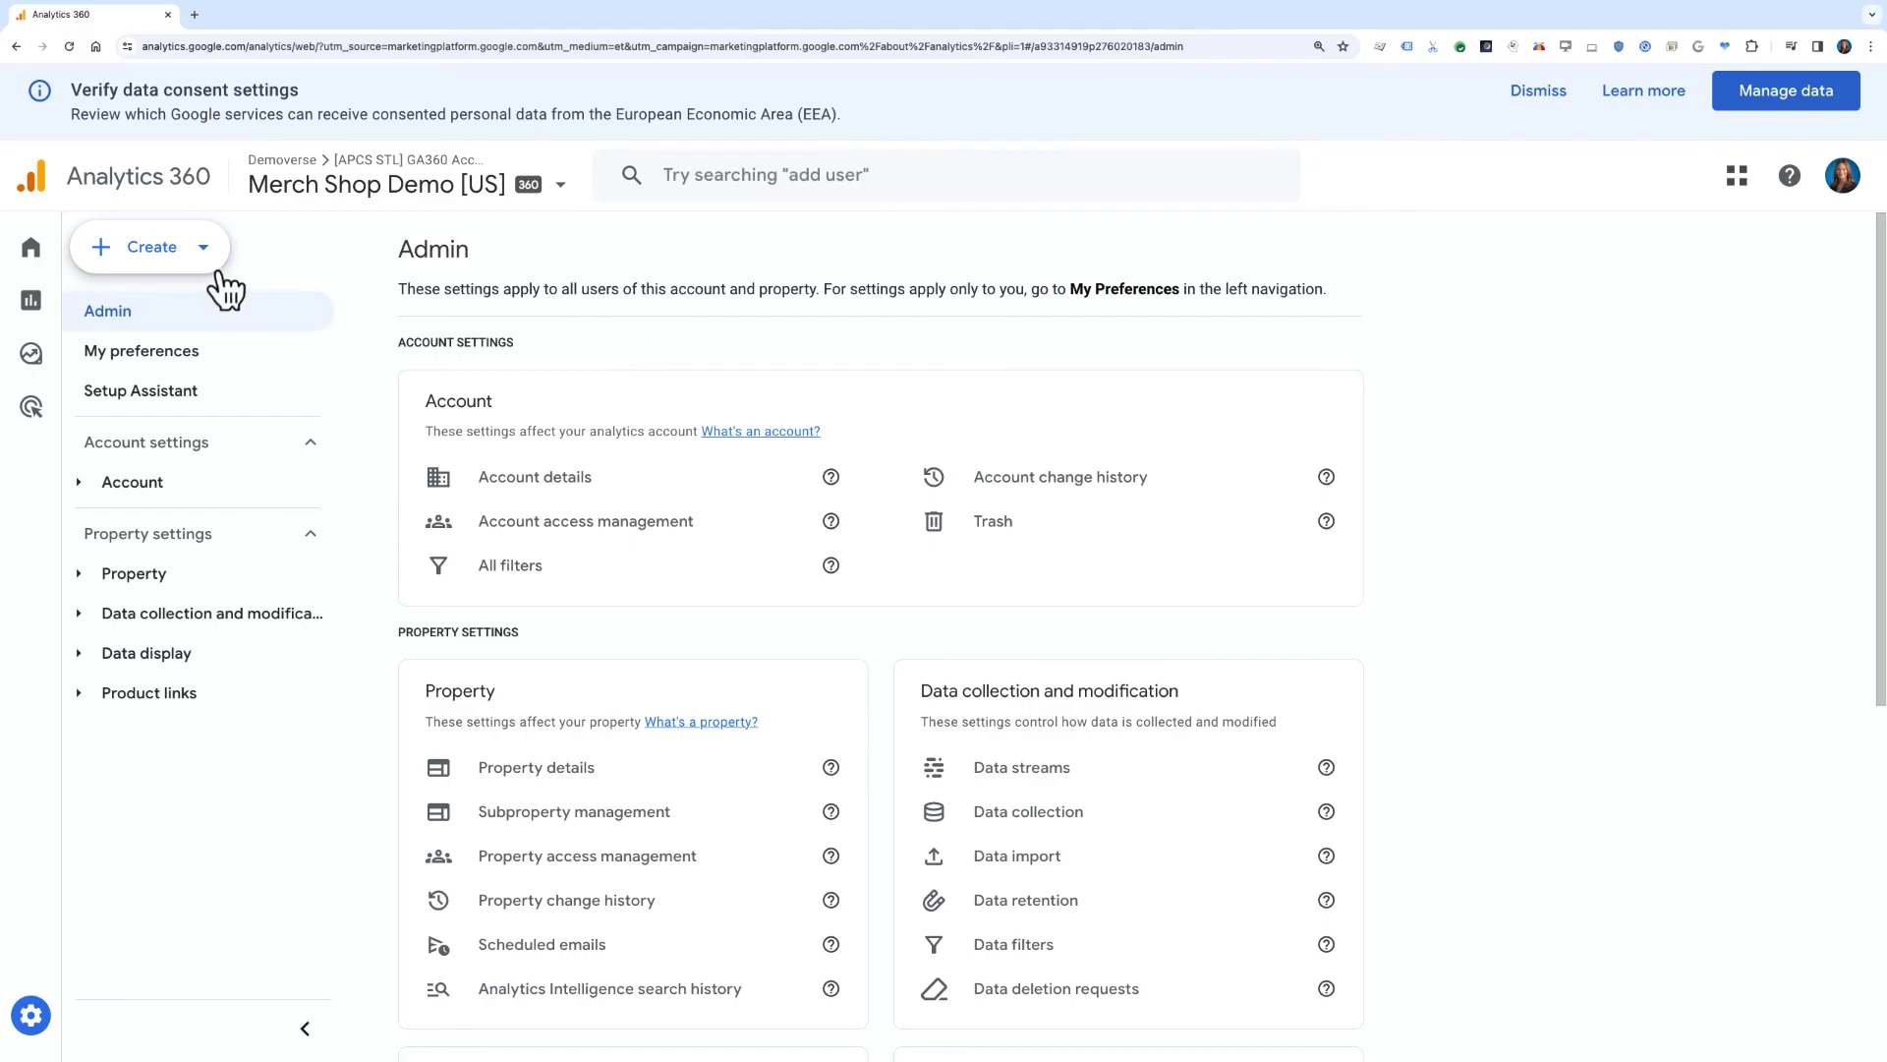
Start creating a new roll-up property from the Admin Create menu.
left_click(179, 260)
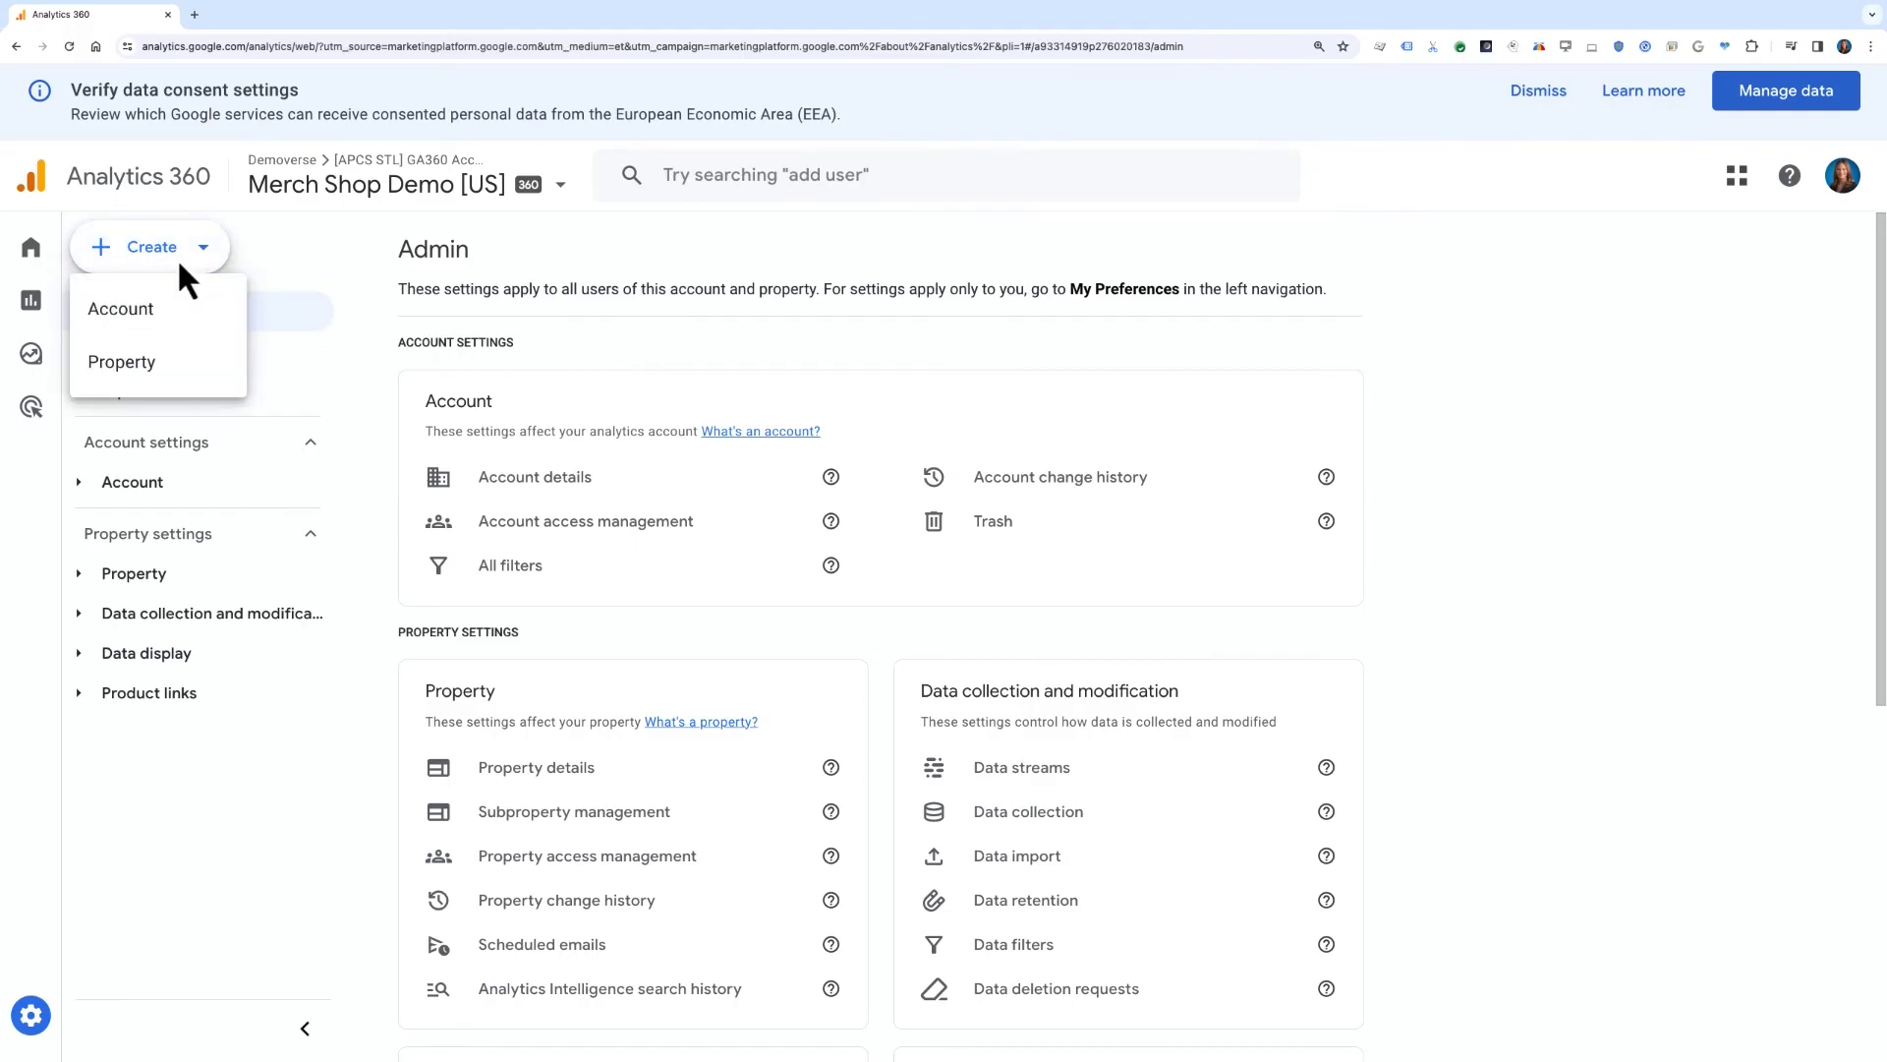
left_click(181, 378)
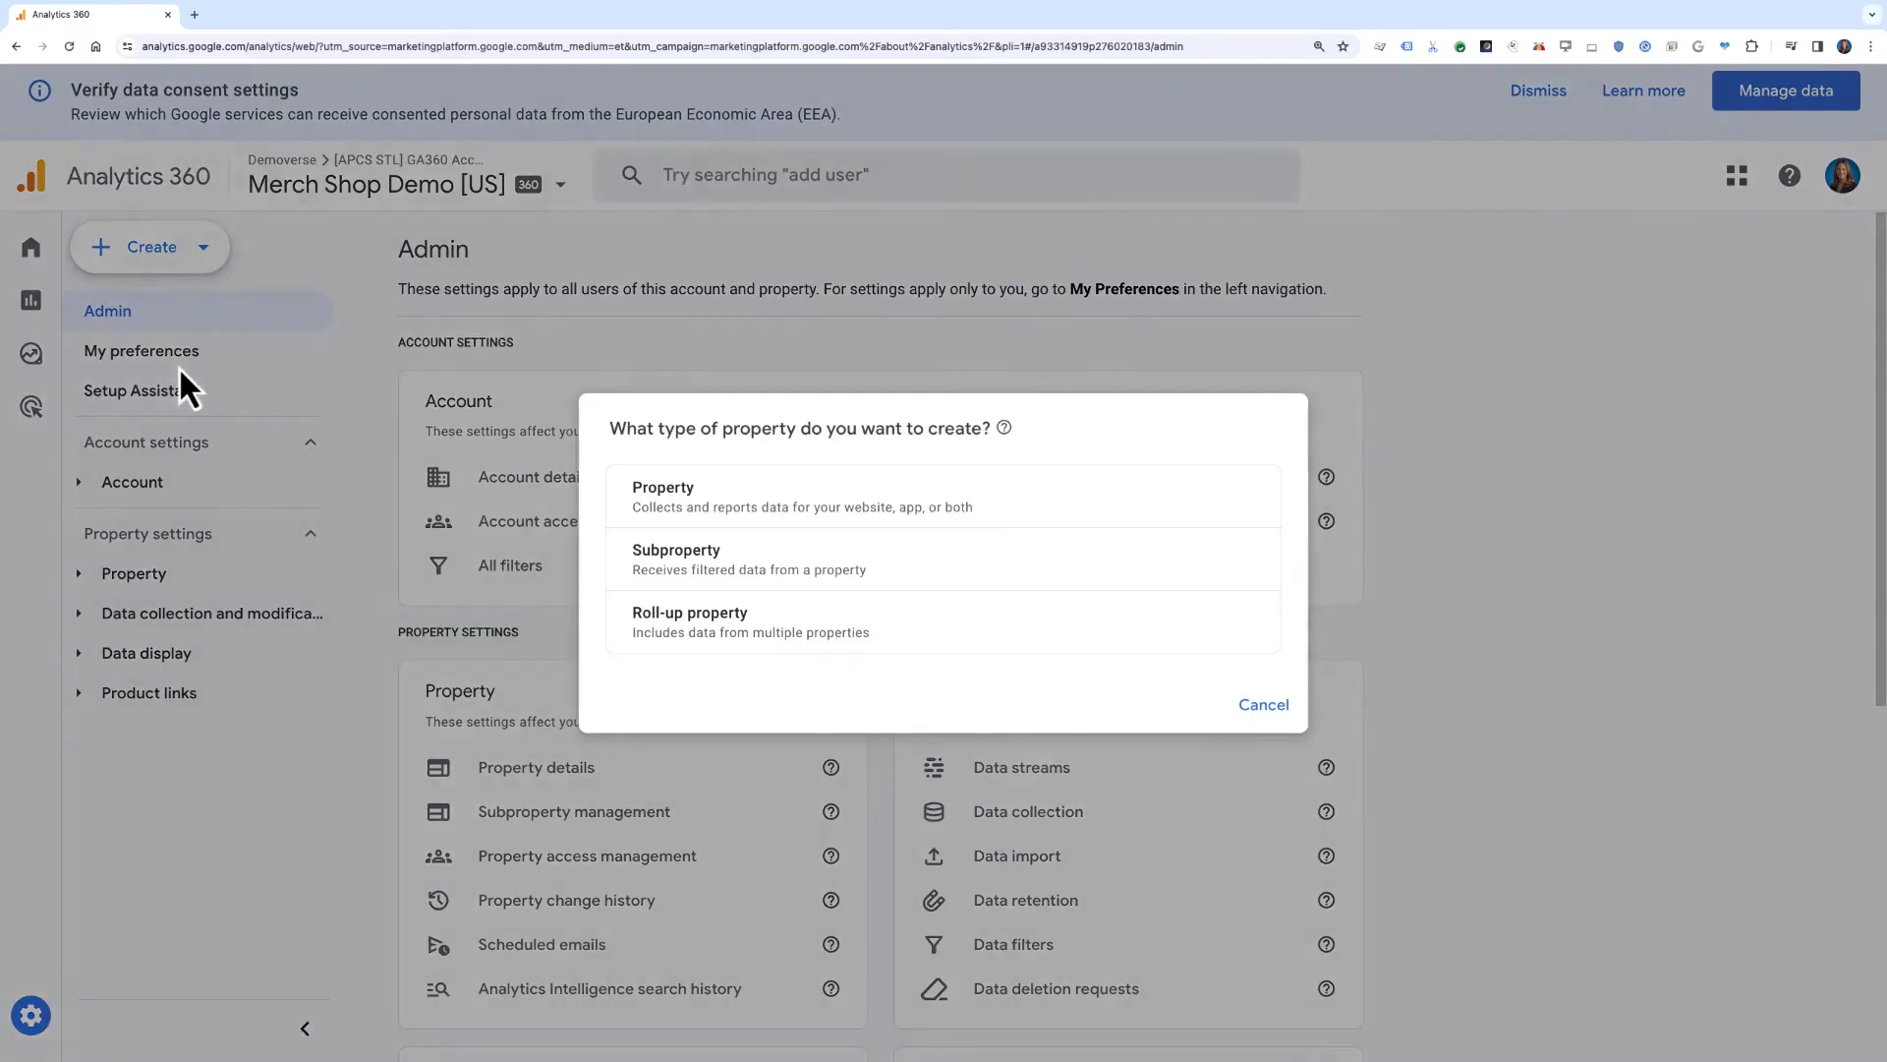
mouse_move(747, 570)
mouse_move(961, 632)
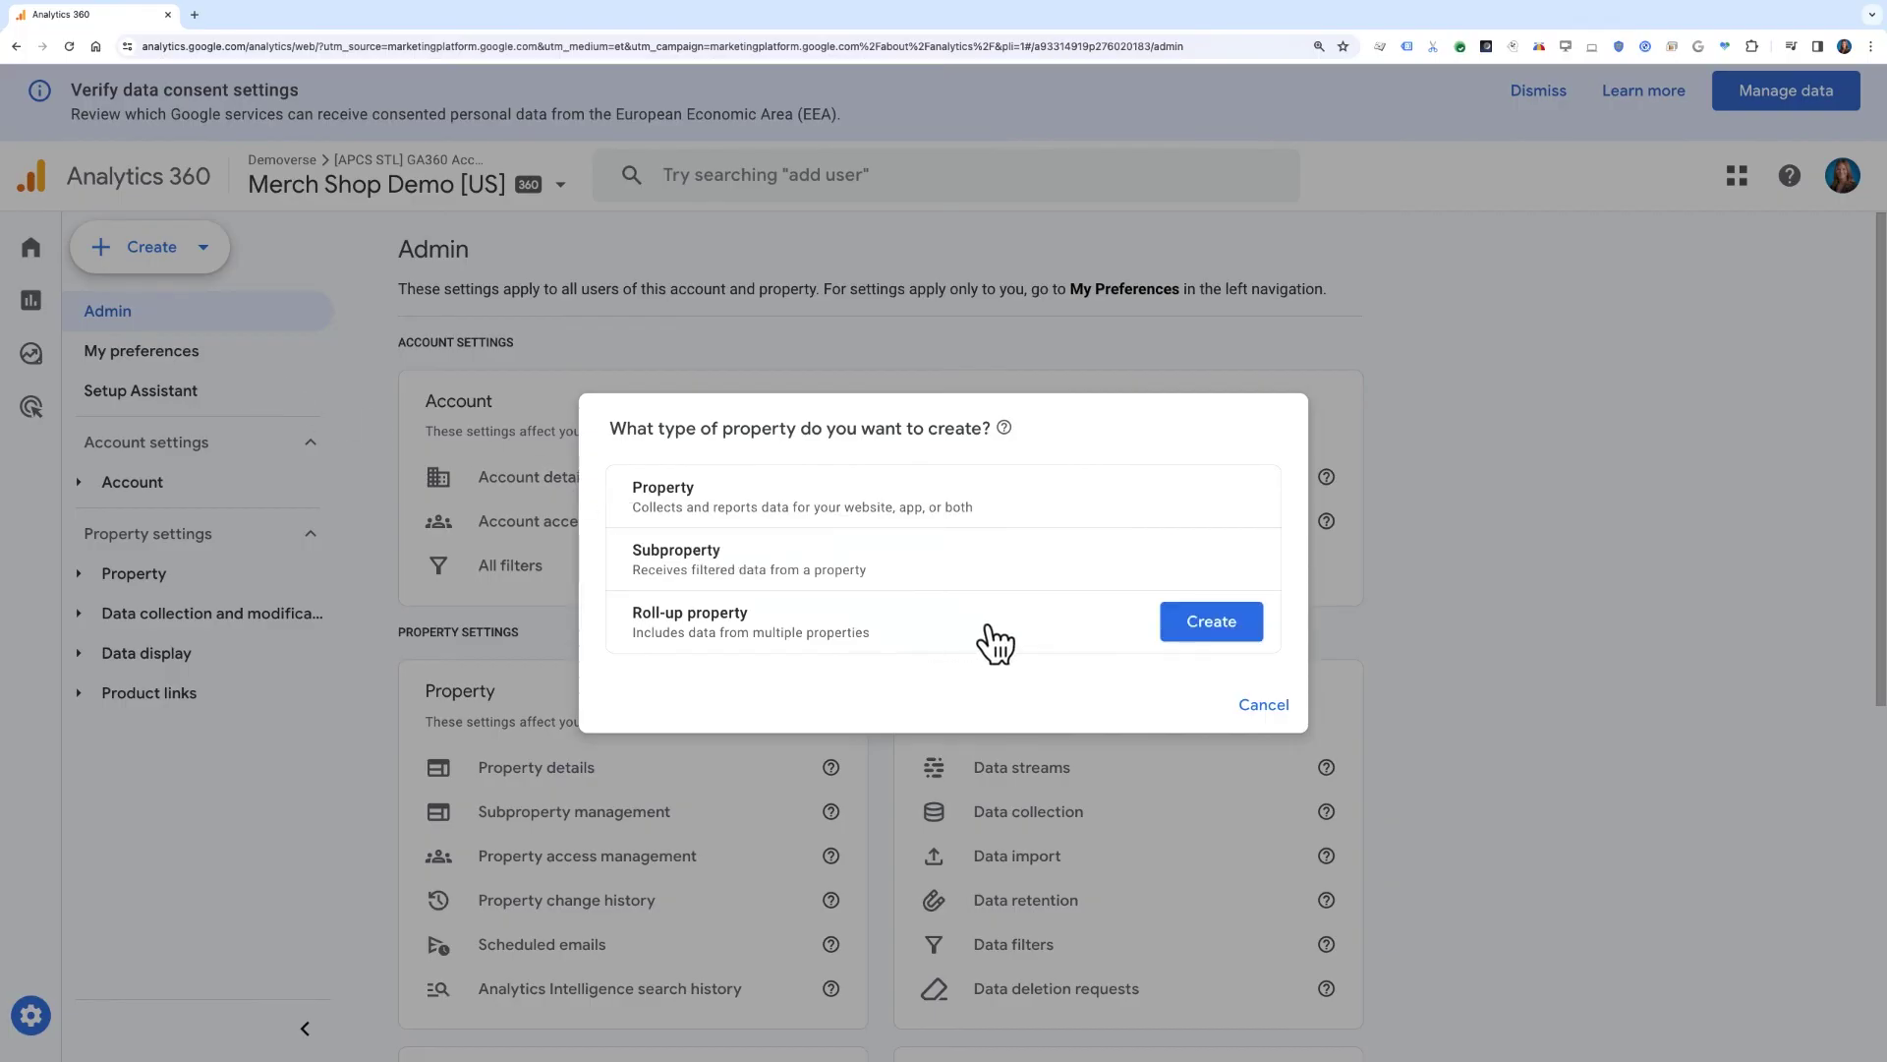
left_click(1175, 644)
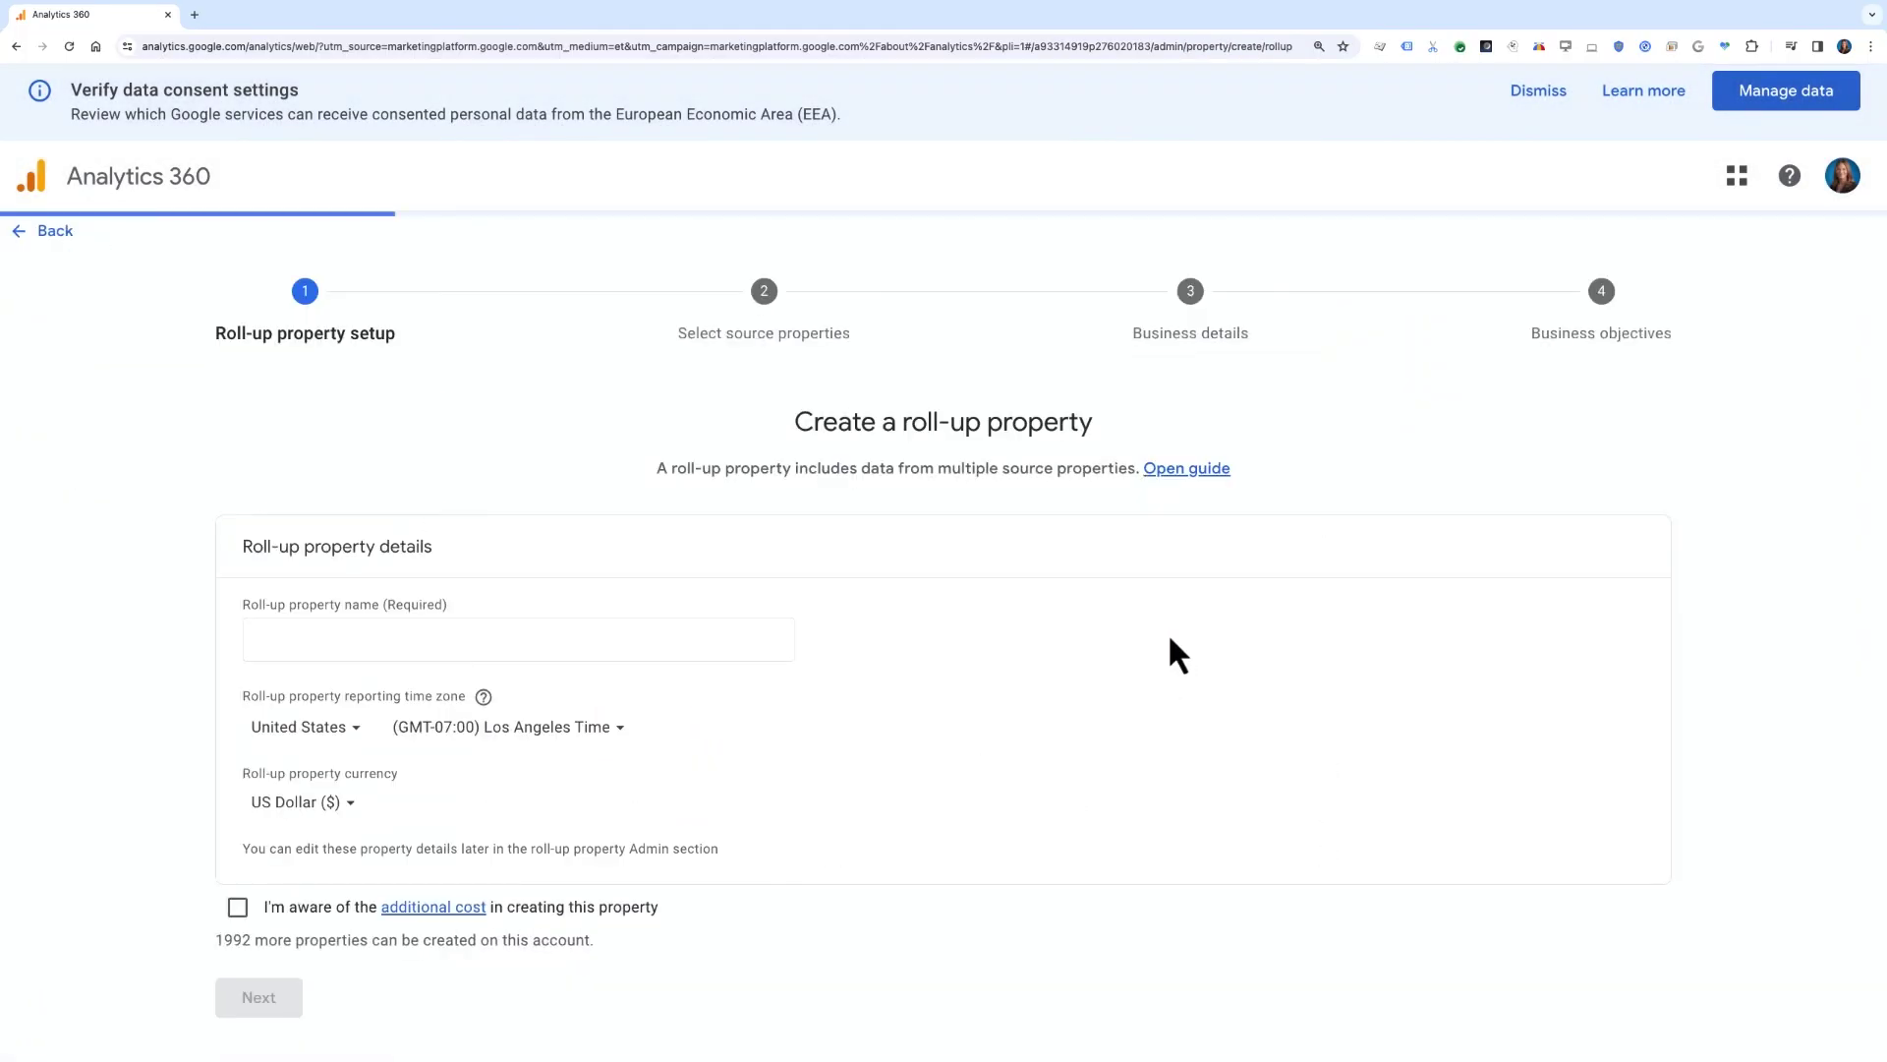
Name the roll-up 'Academy Demo Rollup', acknowledge the additional cost, and continue.
left_click(767, 634)
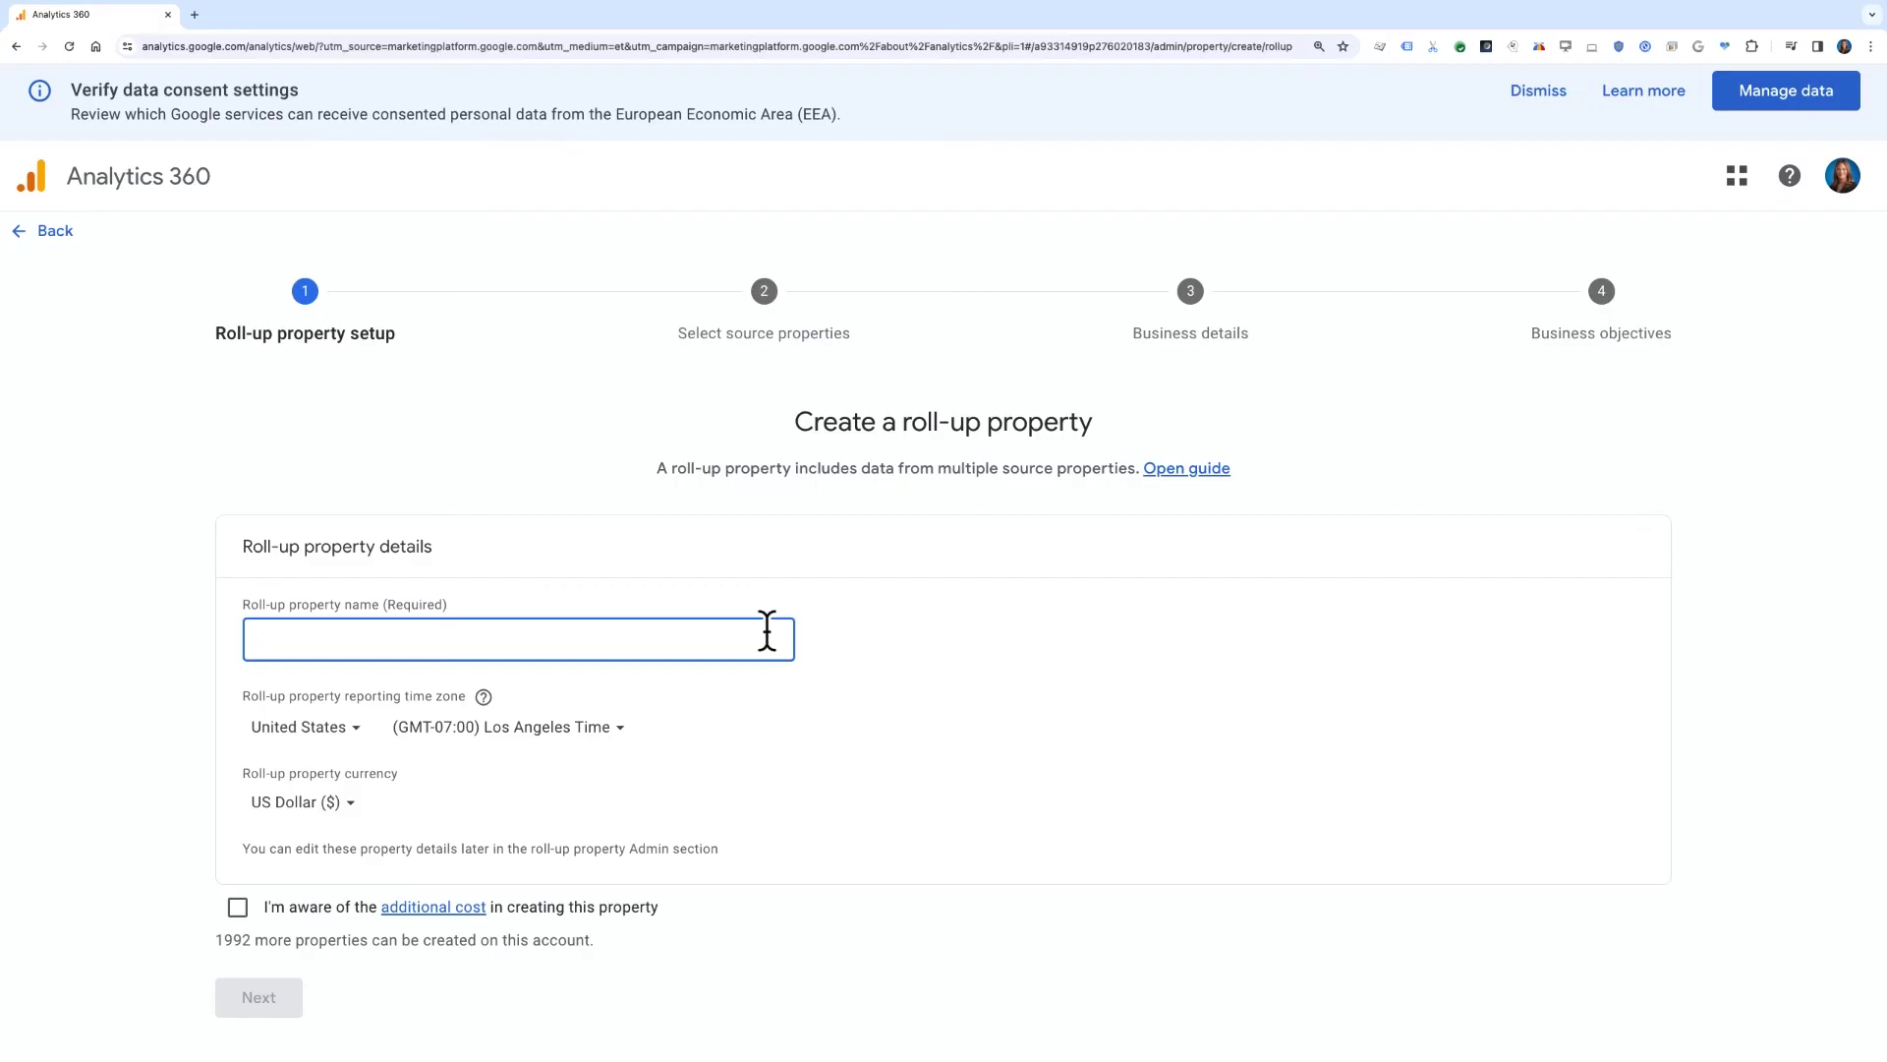
type("Academy Demo Rollup")
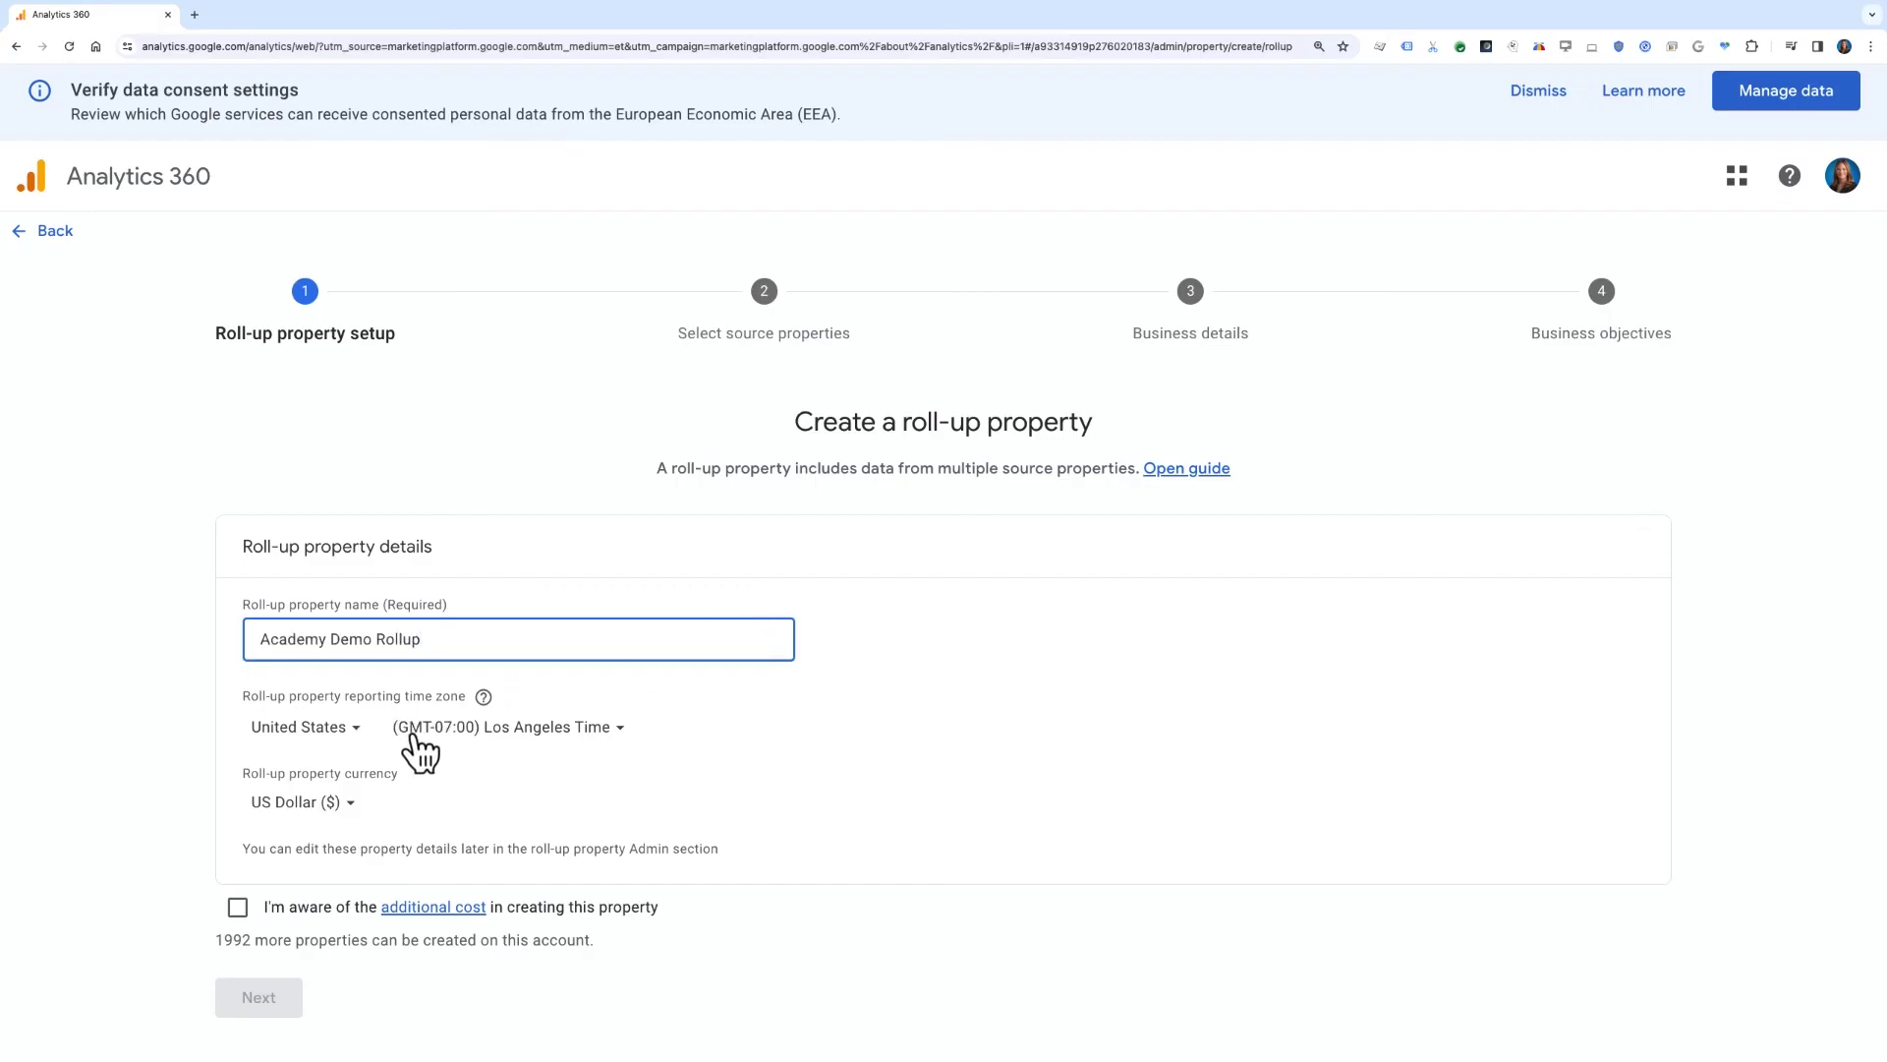
left_click(238, 907)
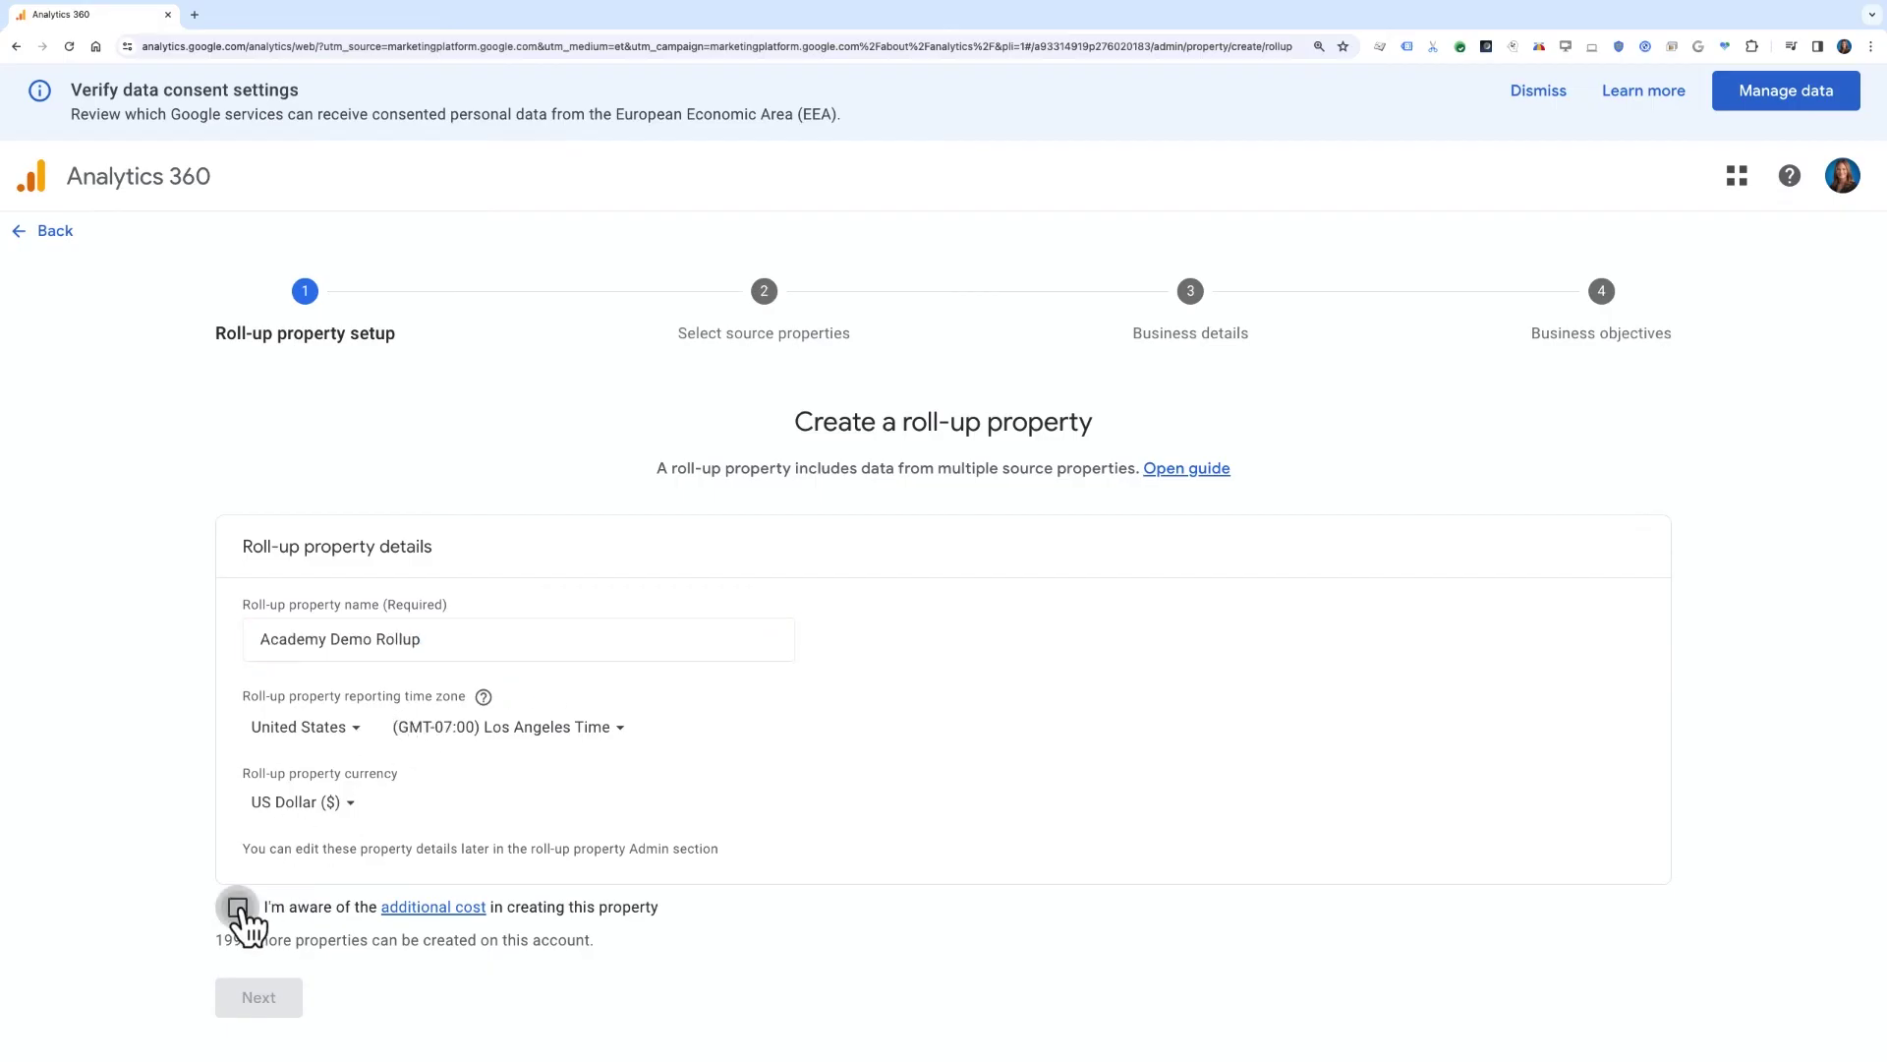
left_click(288, 1004)
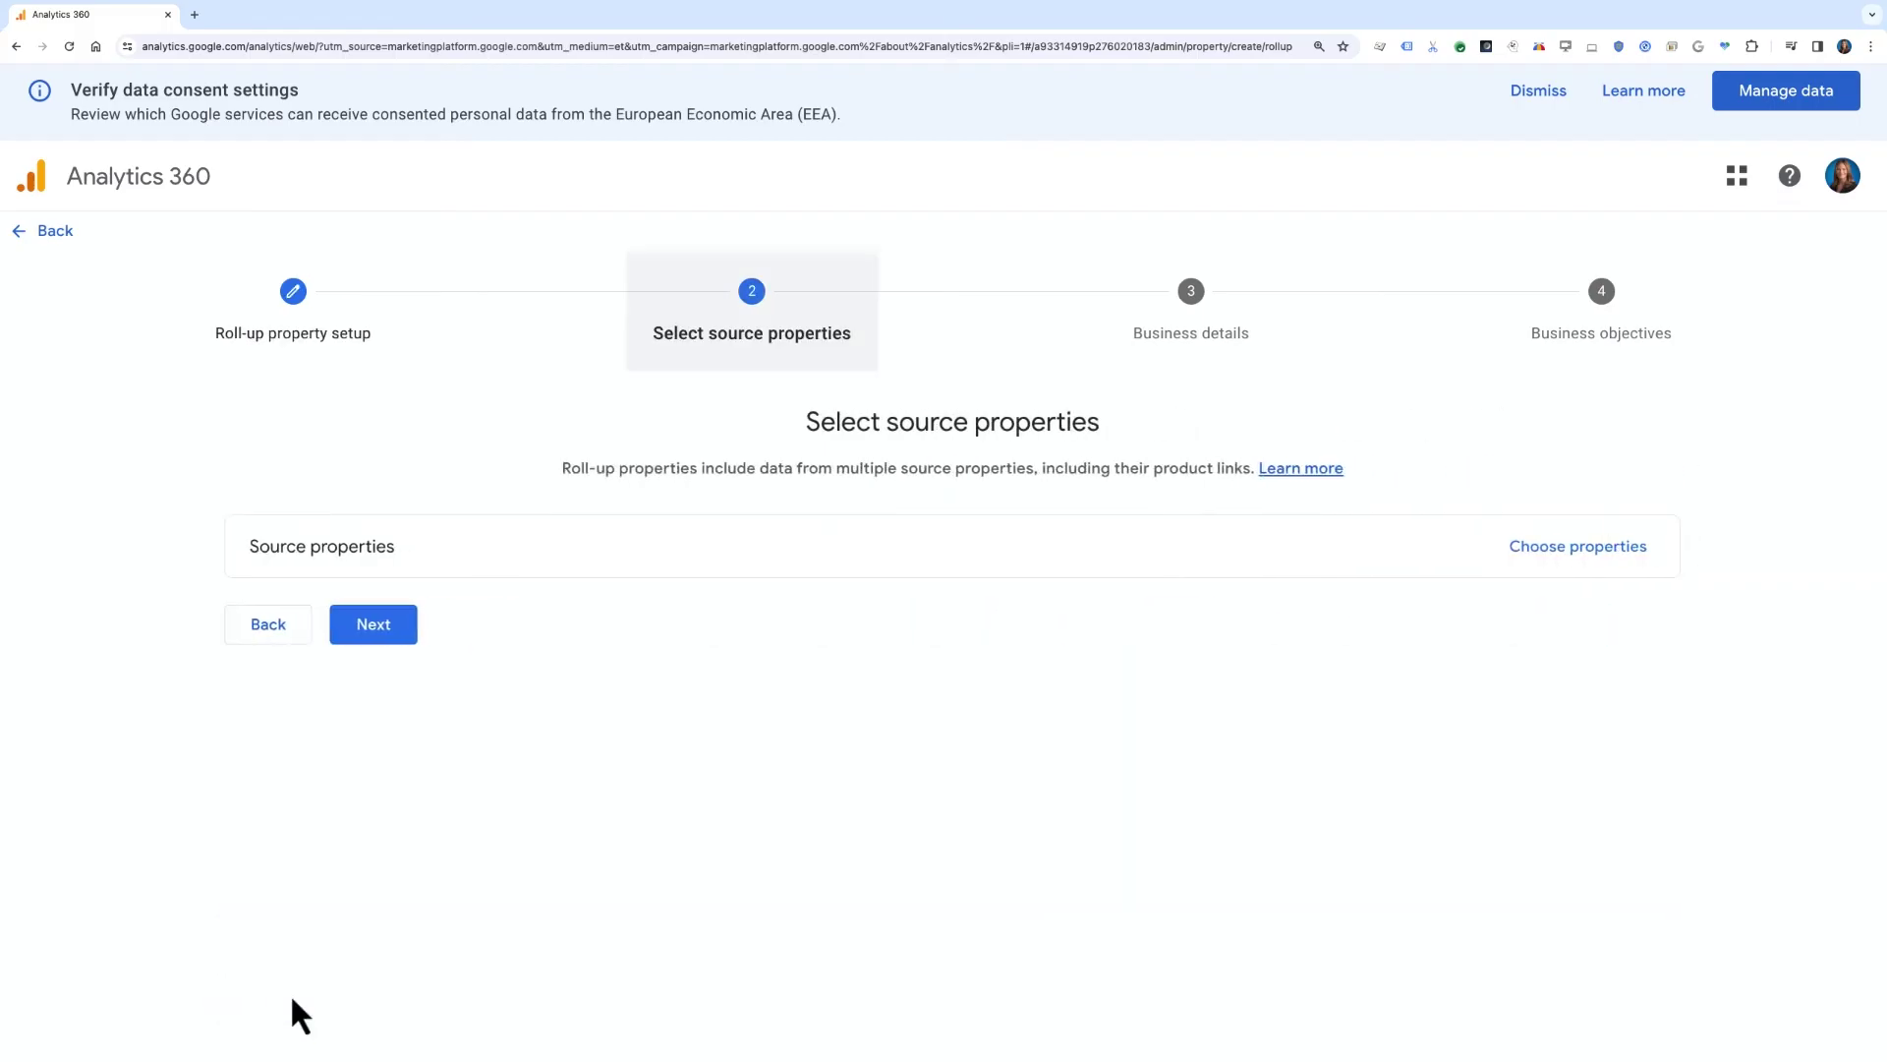
Select Merch Shop Demo [US] and Merch Shop Probox [US] as source properties and confirm.
left_click(1514, 556)
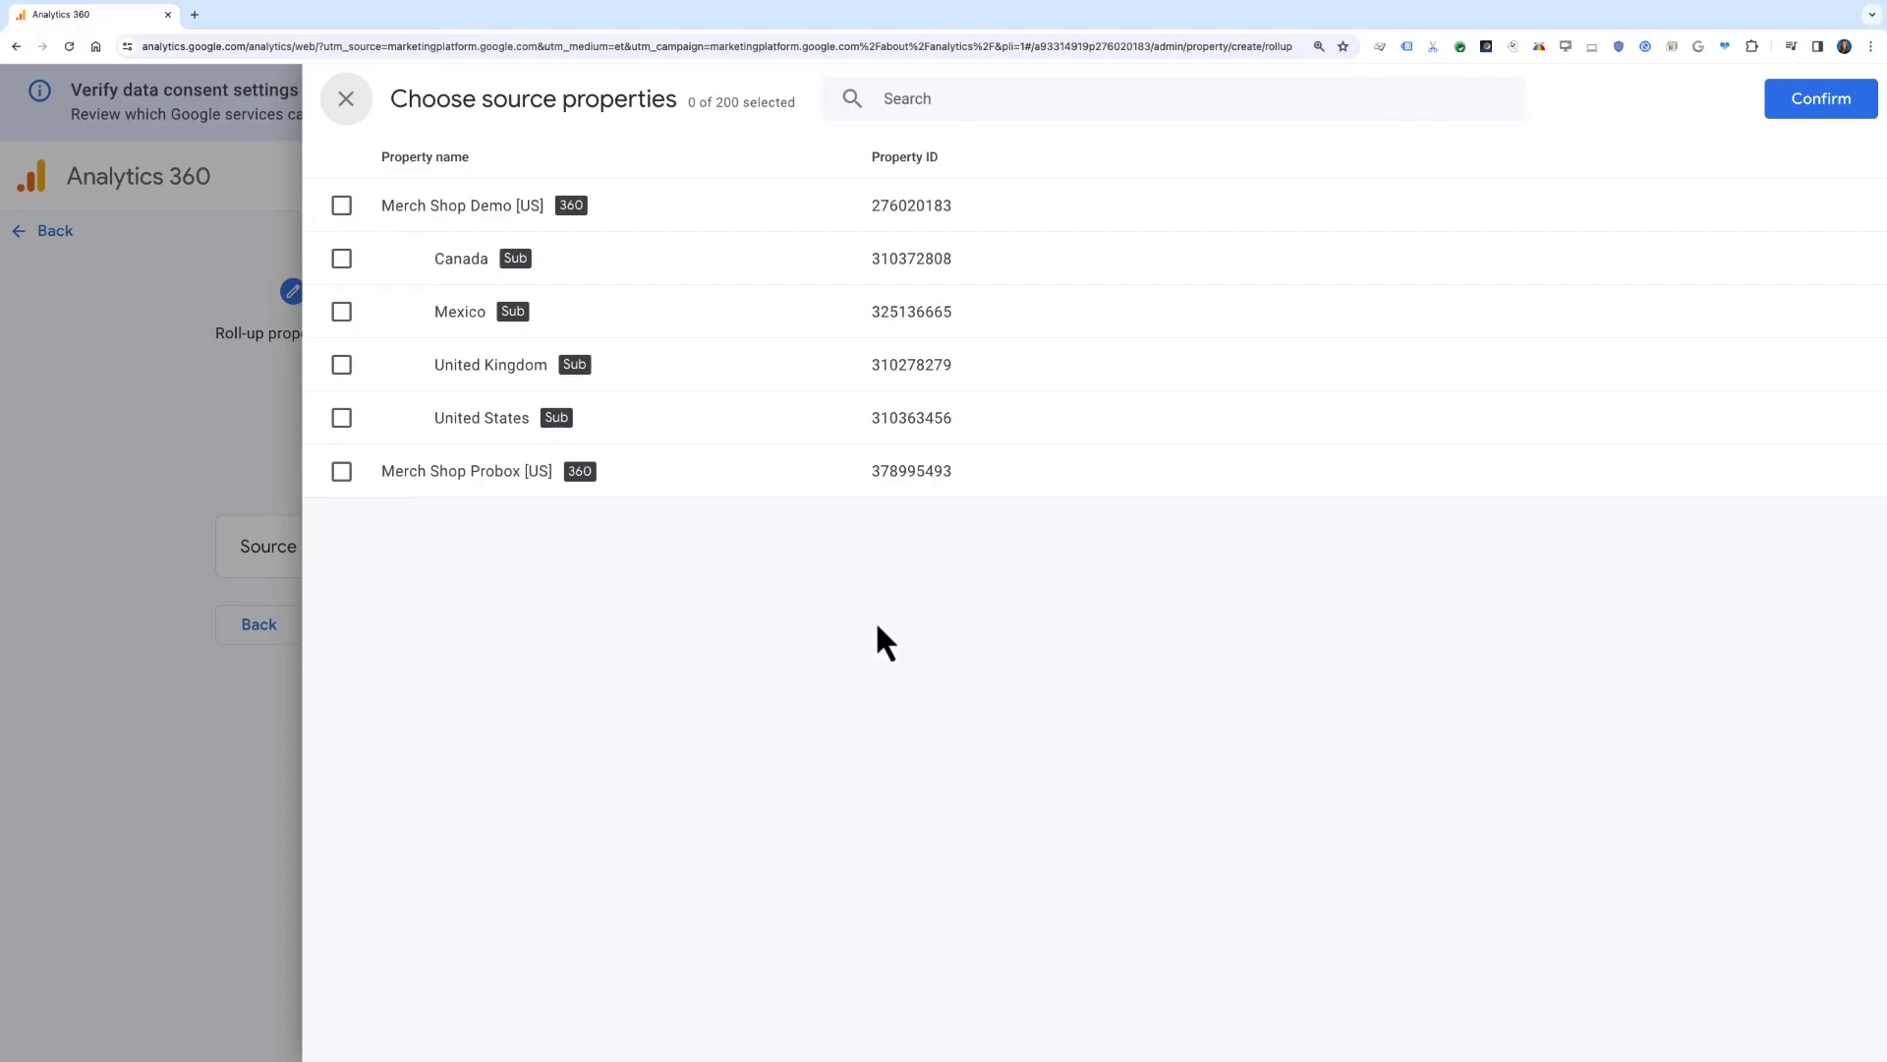
left_click(346, 210)
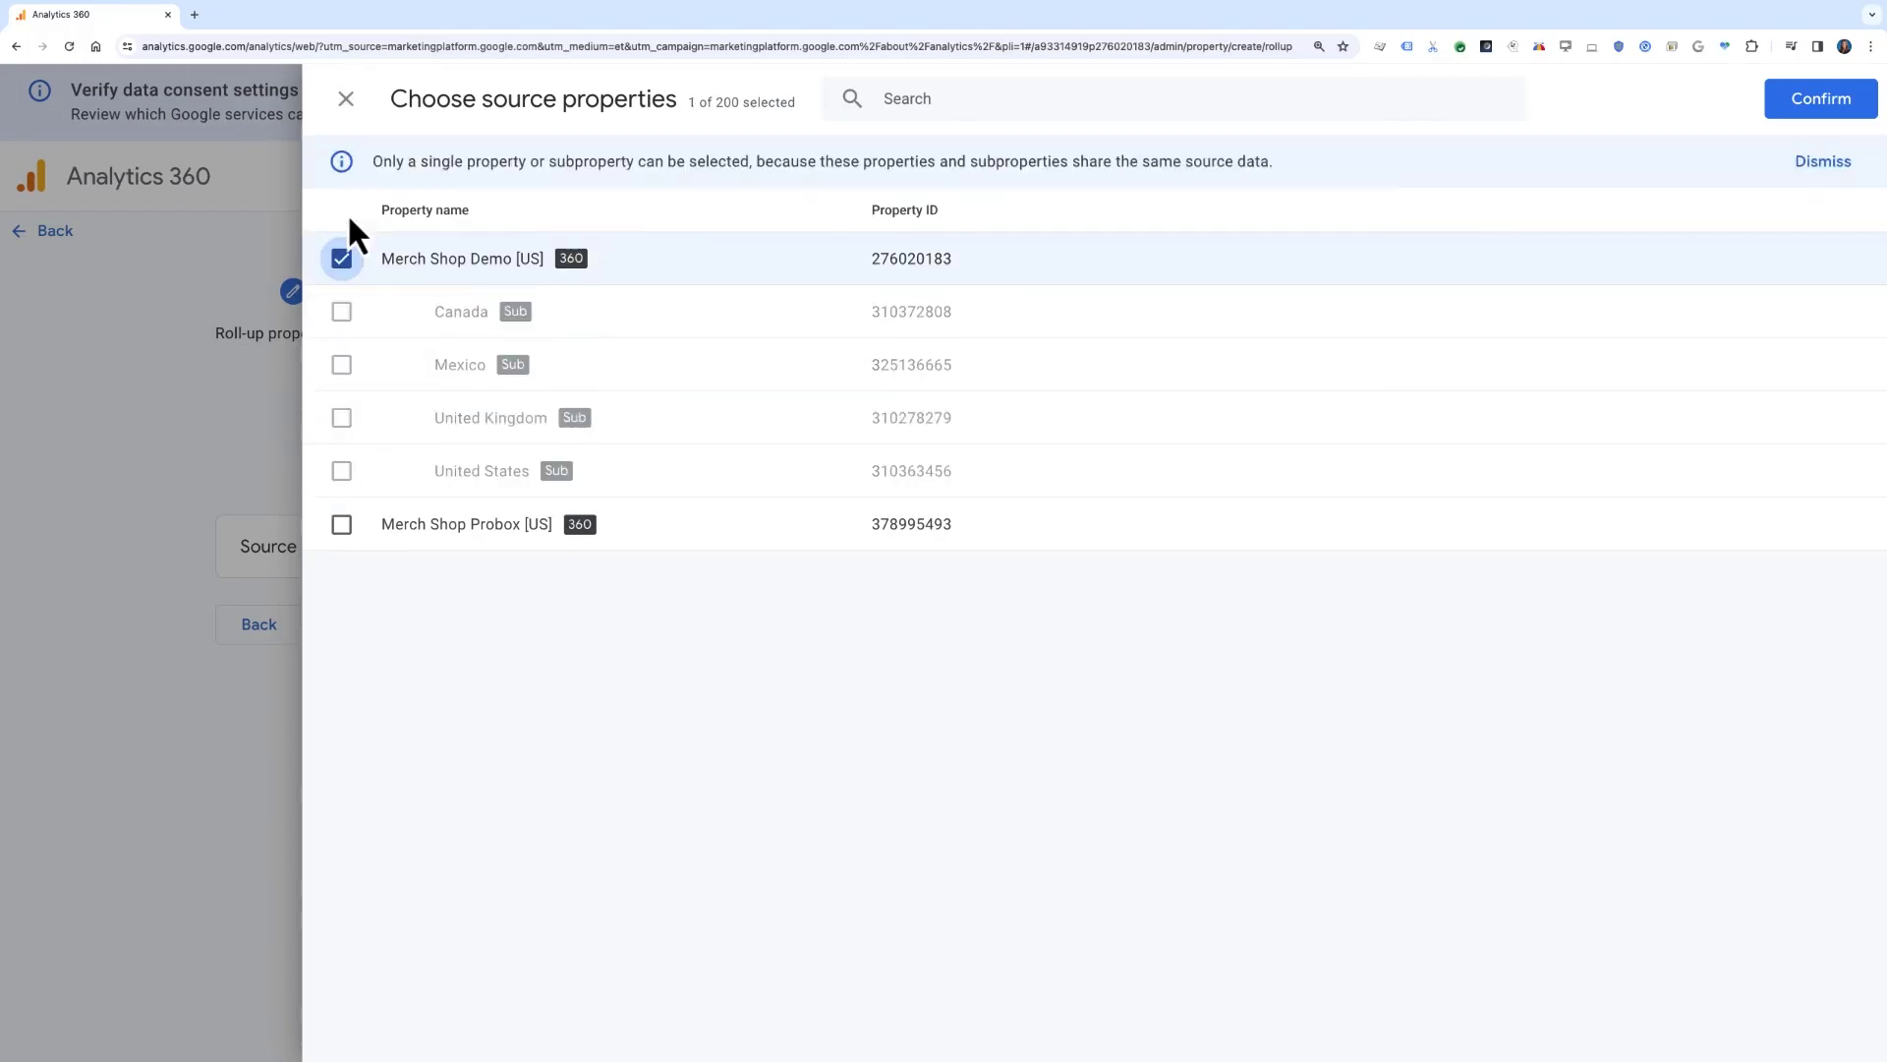
left_click(343, 527)
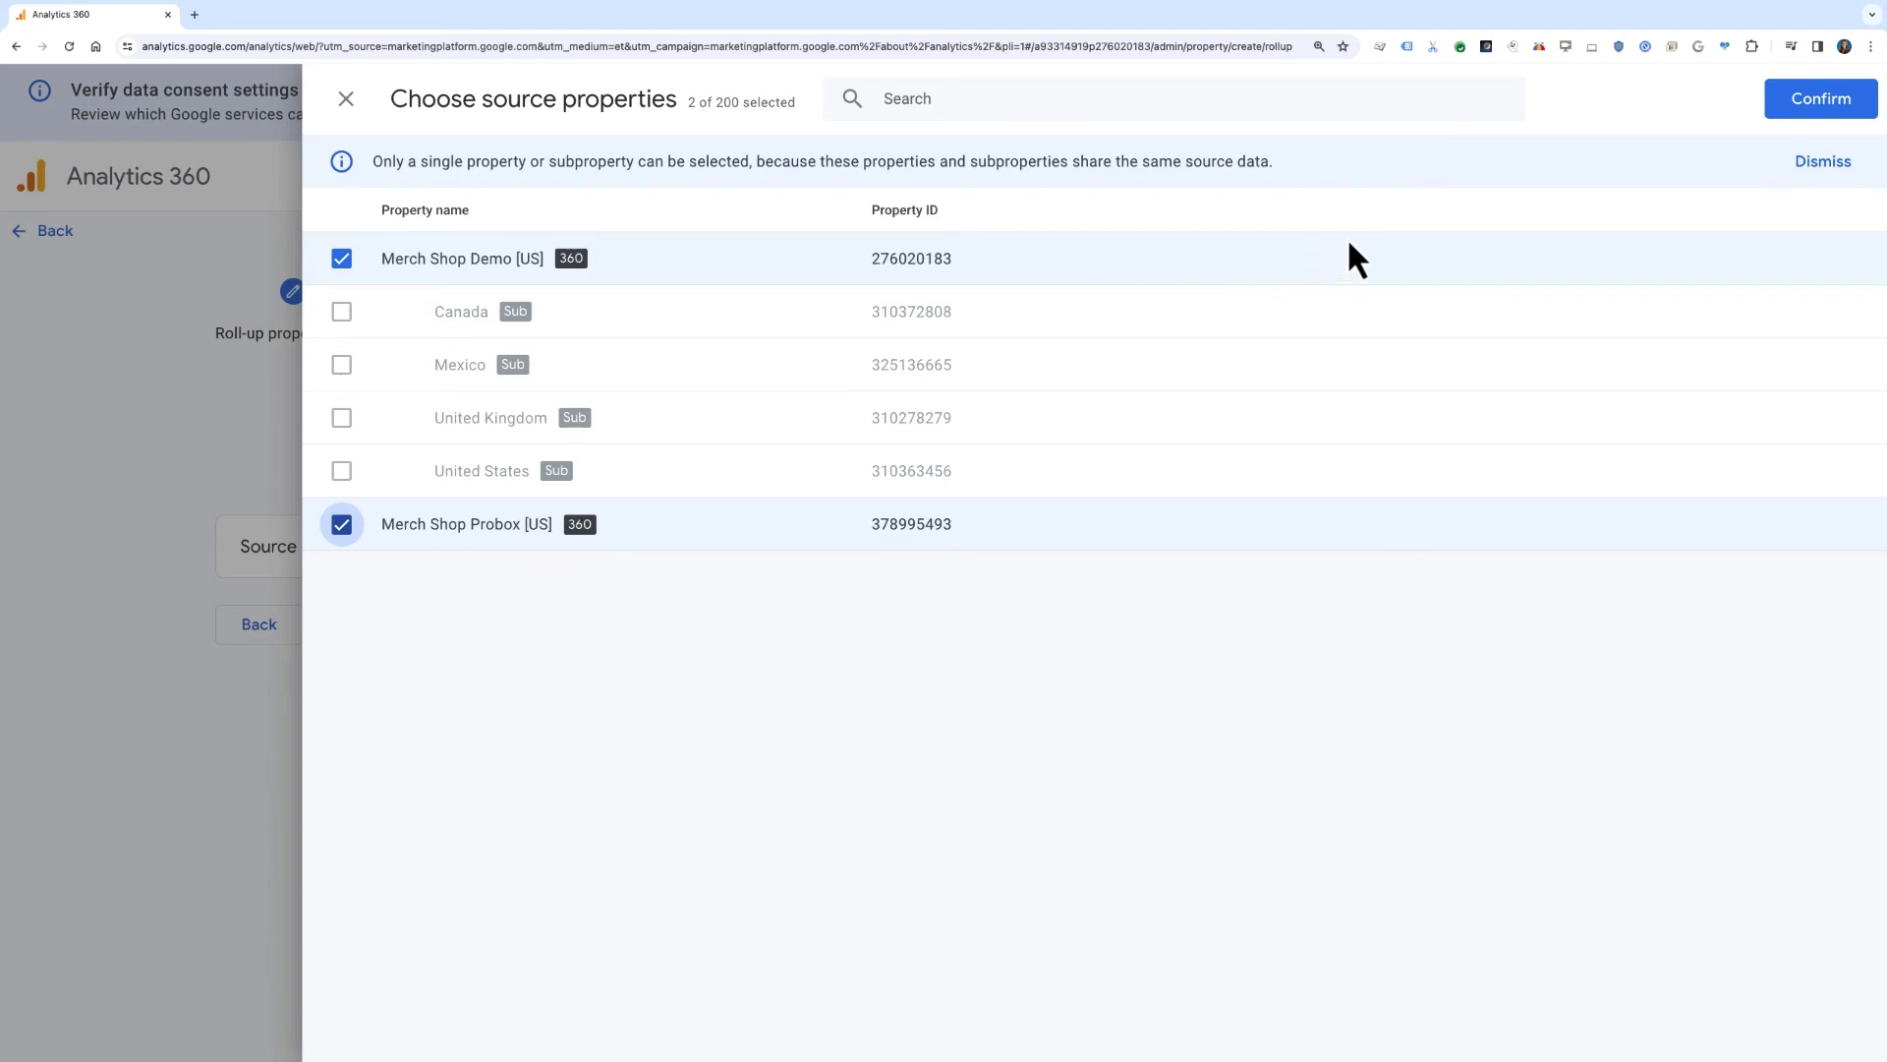
left_click(1787, 103)
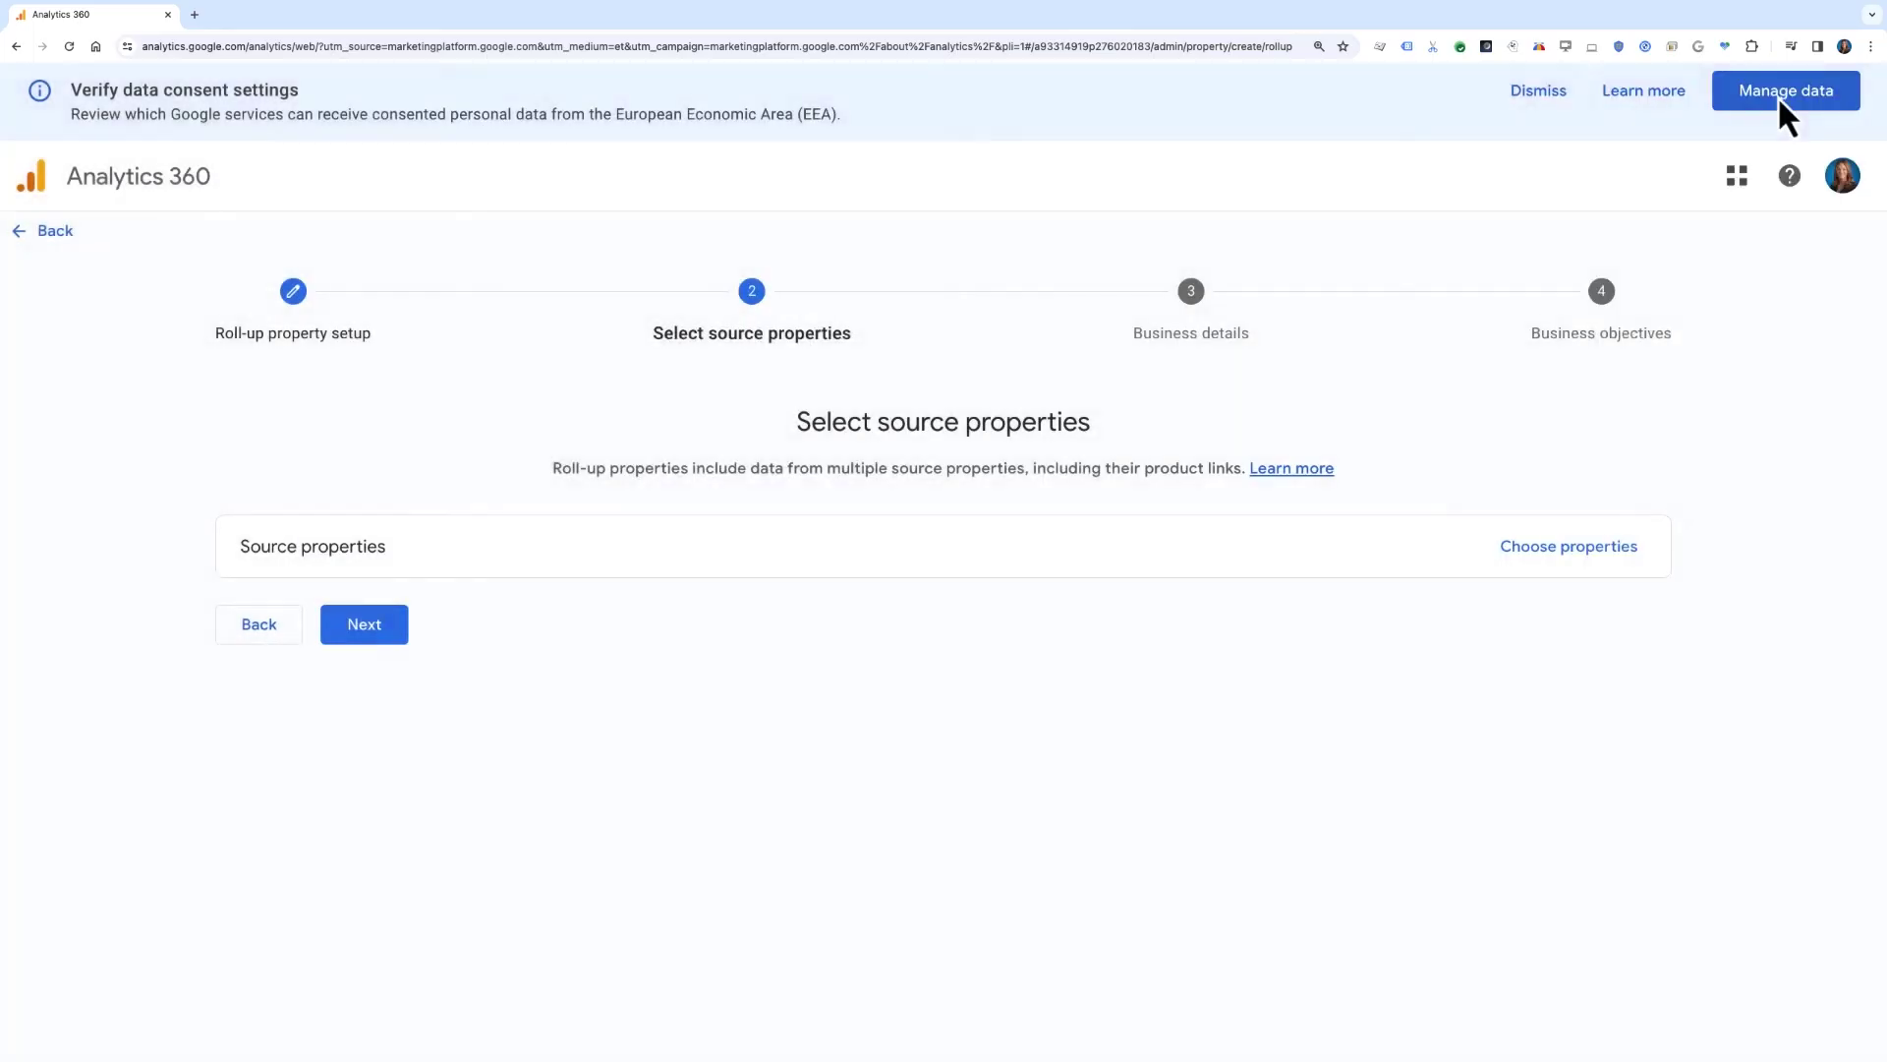
Set the roll-up's industry to Business & Industrial and business size to Large.
left_click(392, 818)
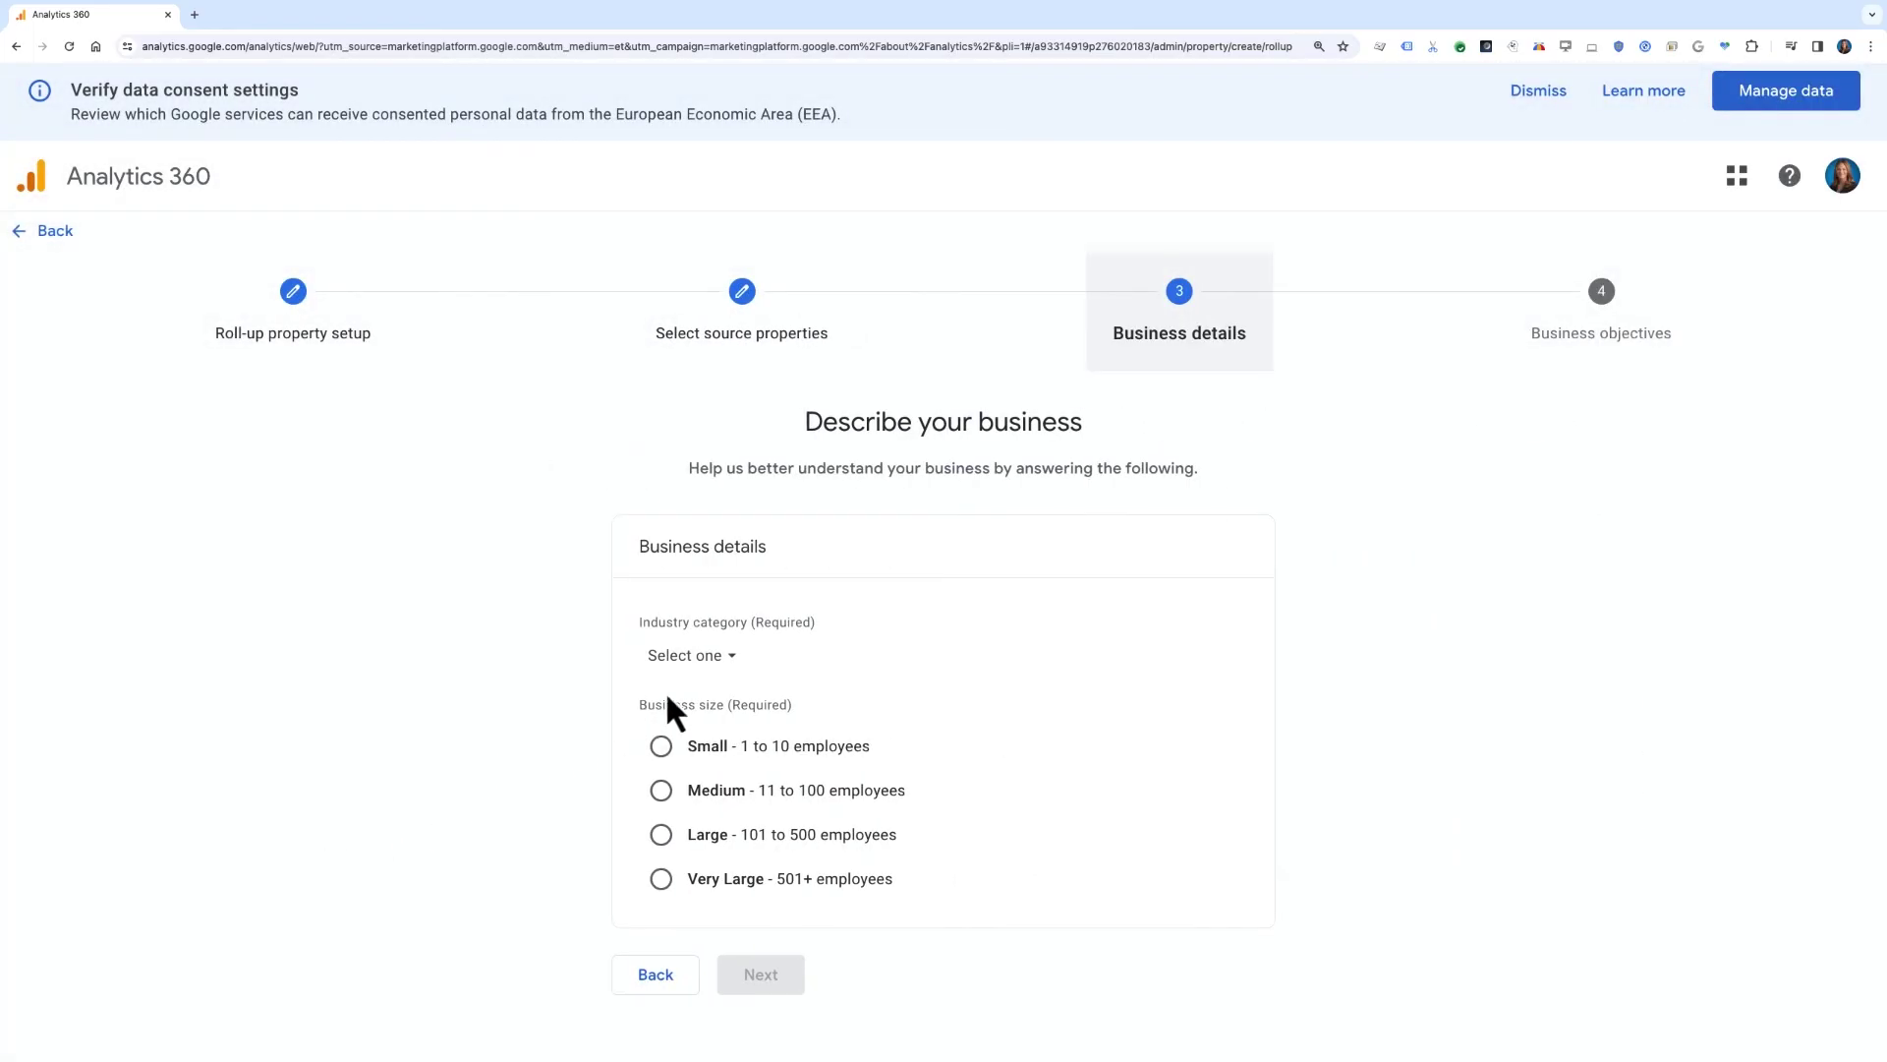
left_click(727, 661)
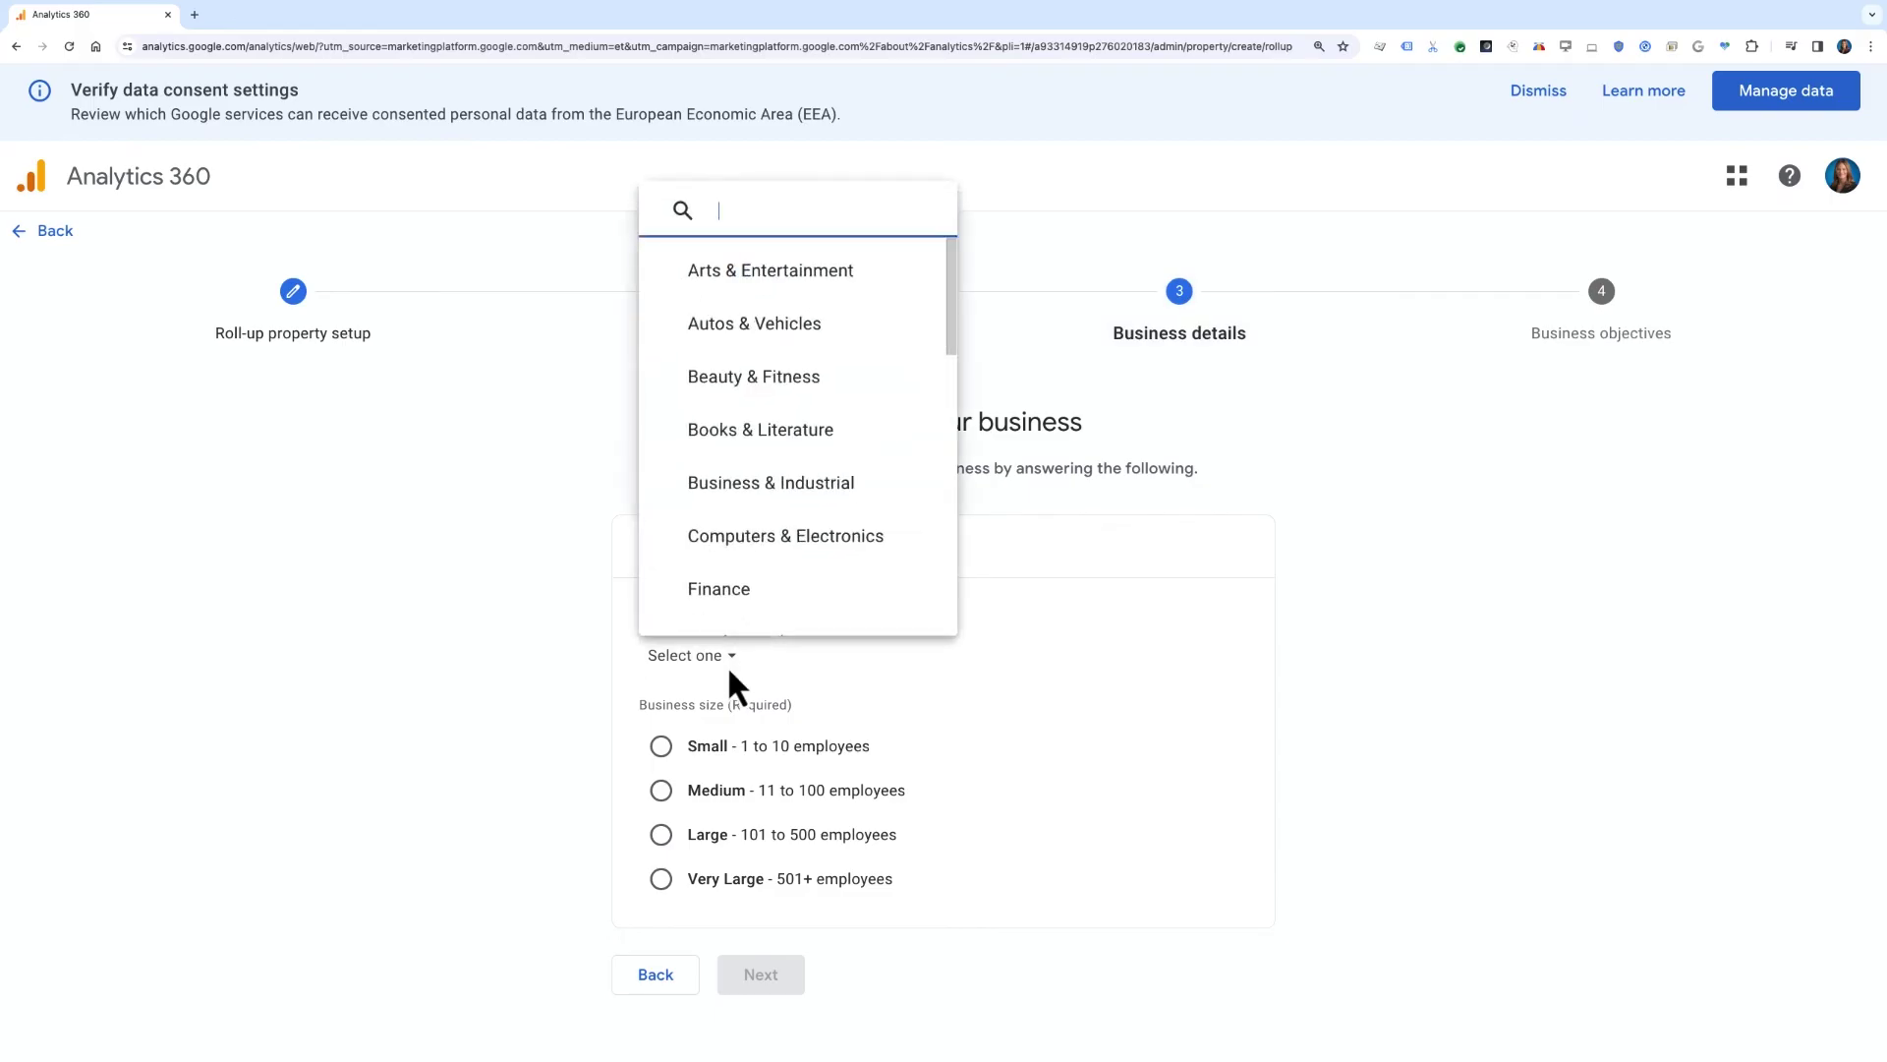
left_click(773, 495)
left_click(662, 836)
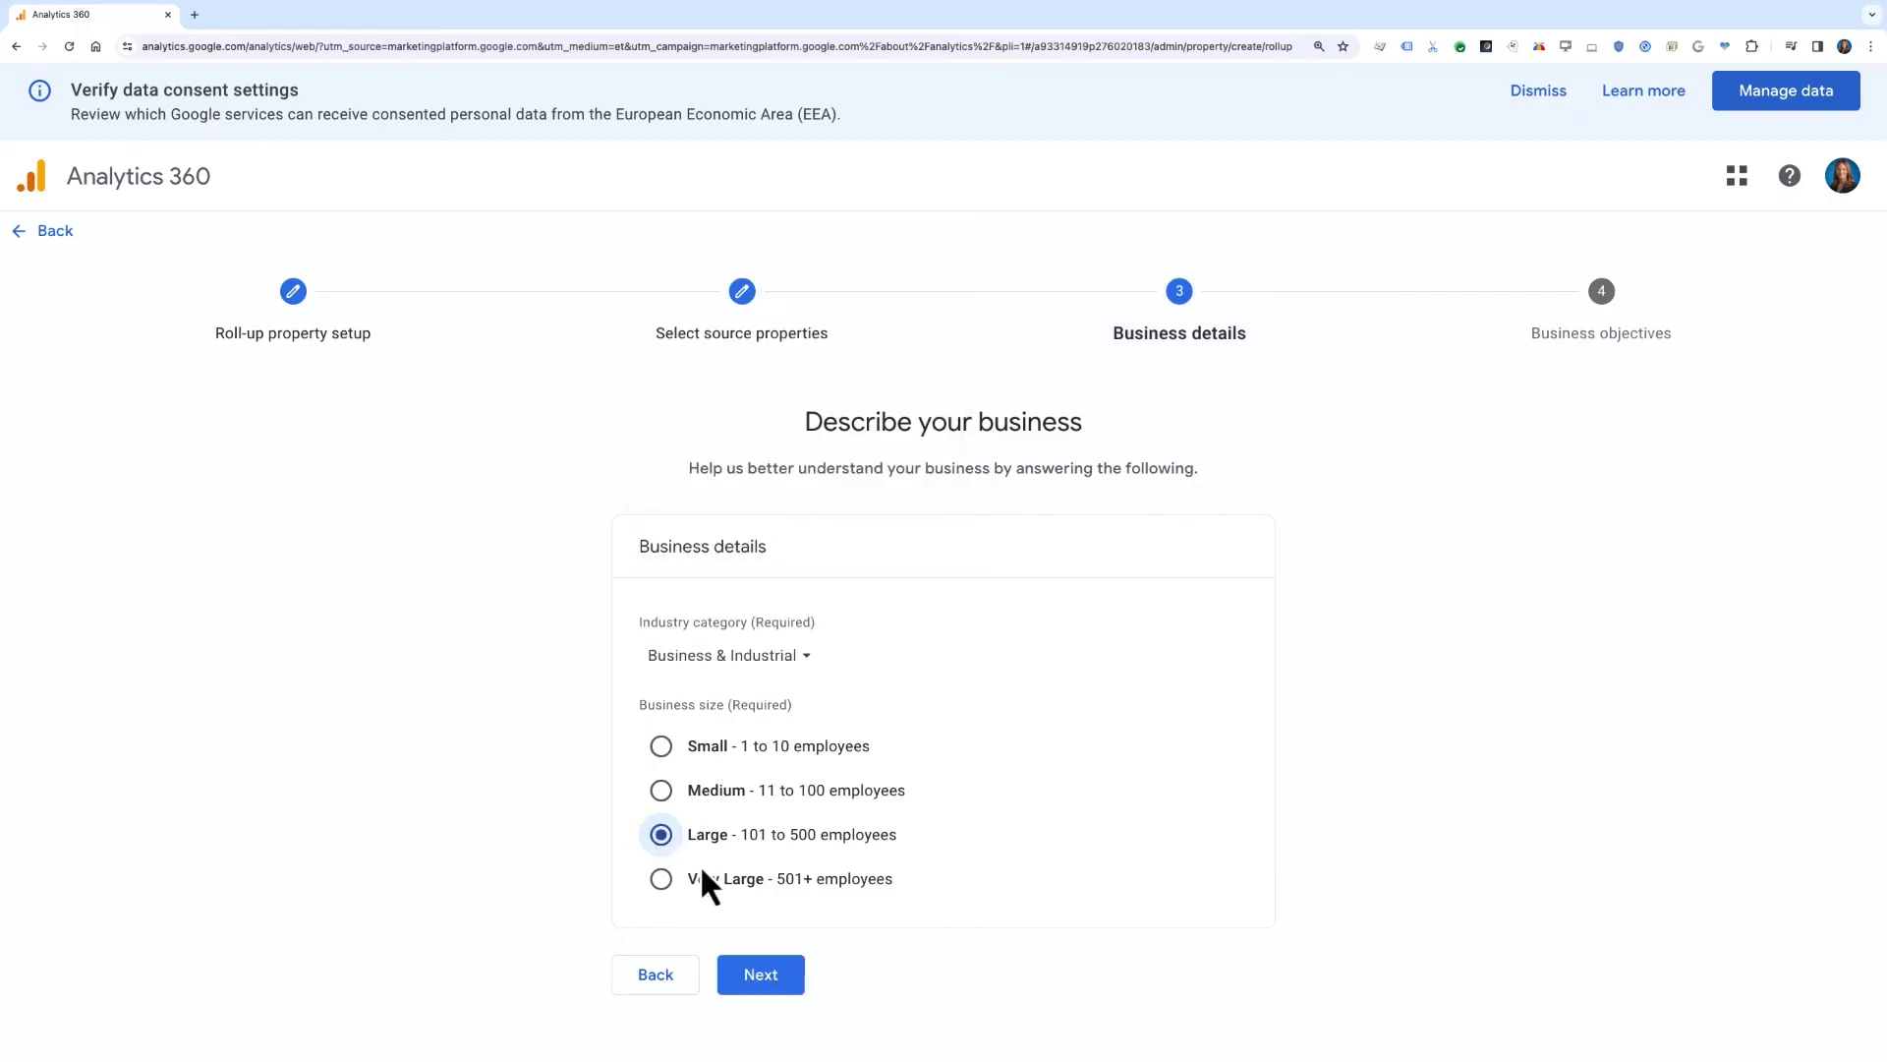
left_click(786, 977)
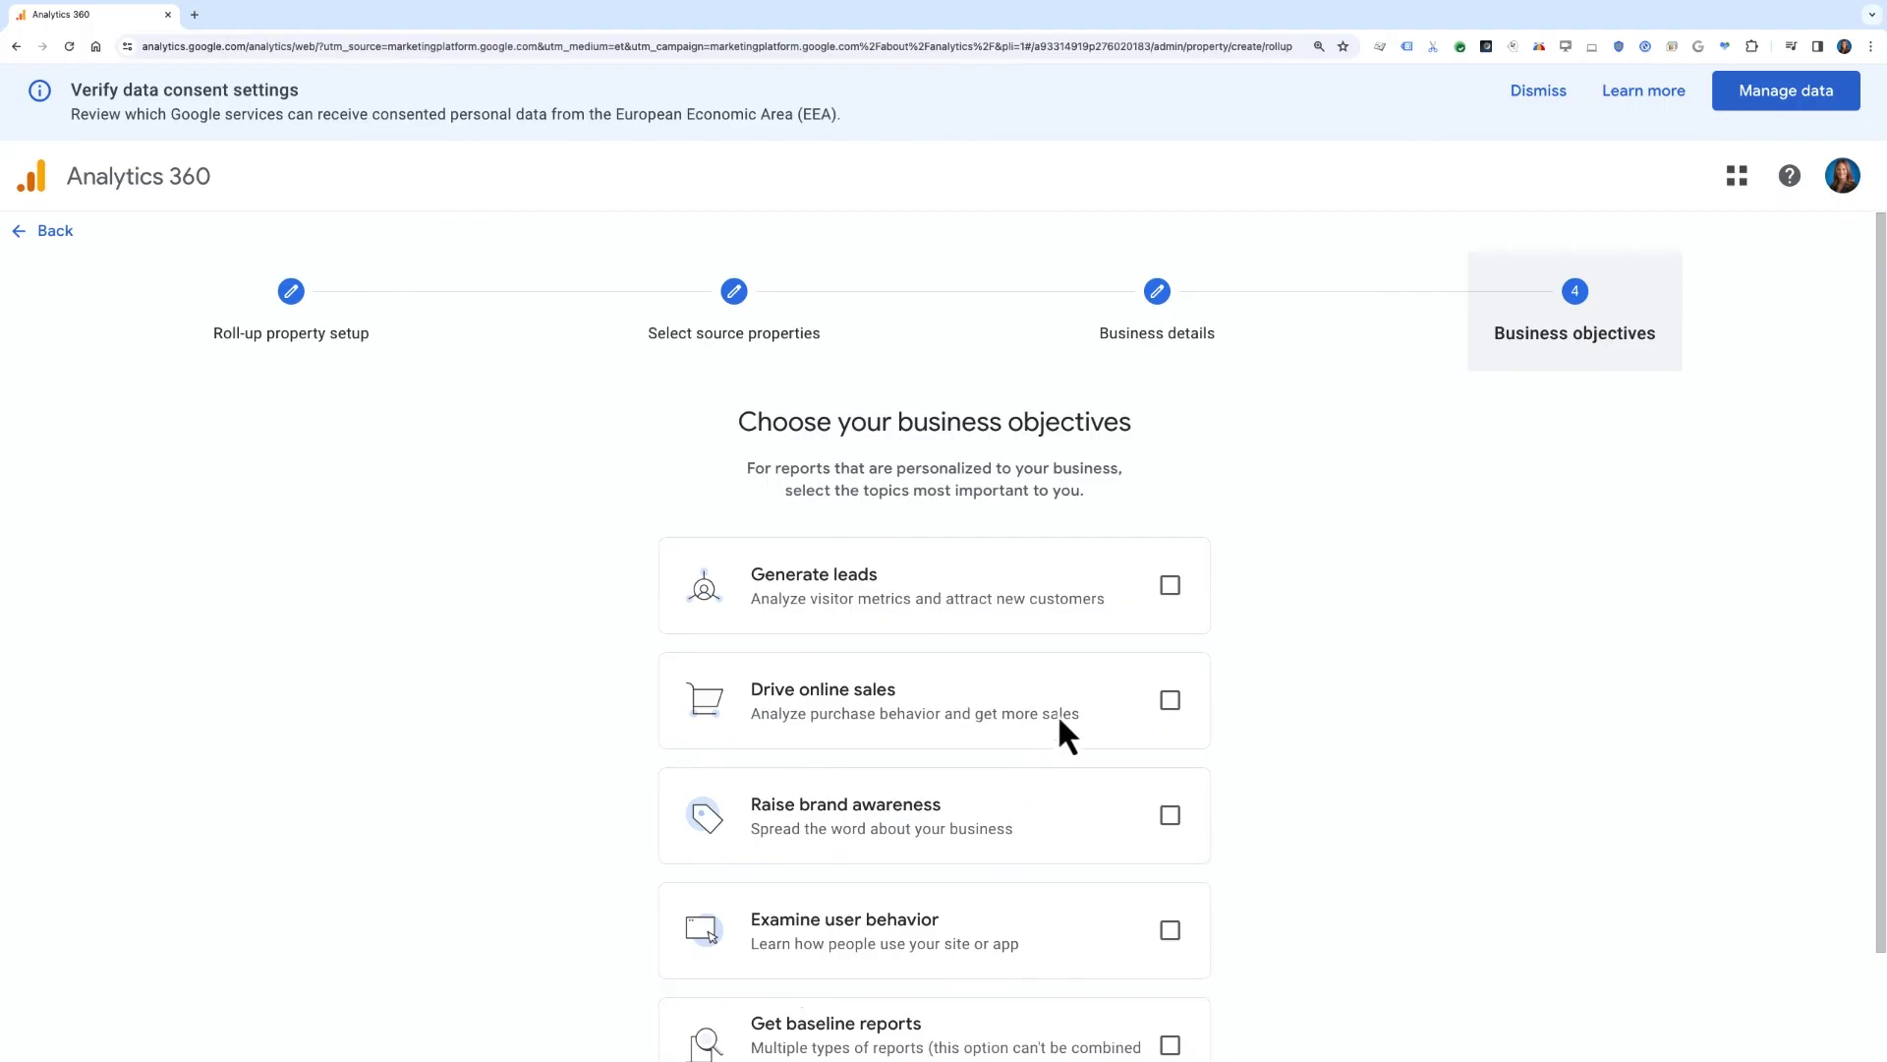
Tick the four roll-up objectives: Generate leads, Drive online sales, Raise brand awareness, Examine user behavior.
scroll(1056, 713, "down", 1)
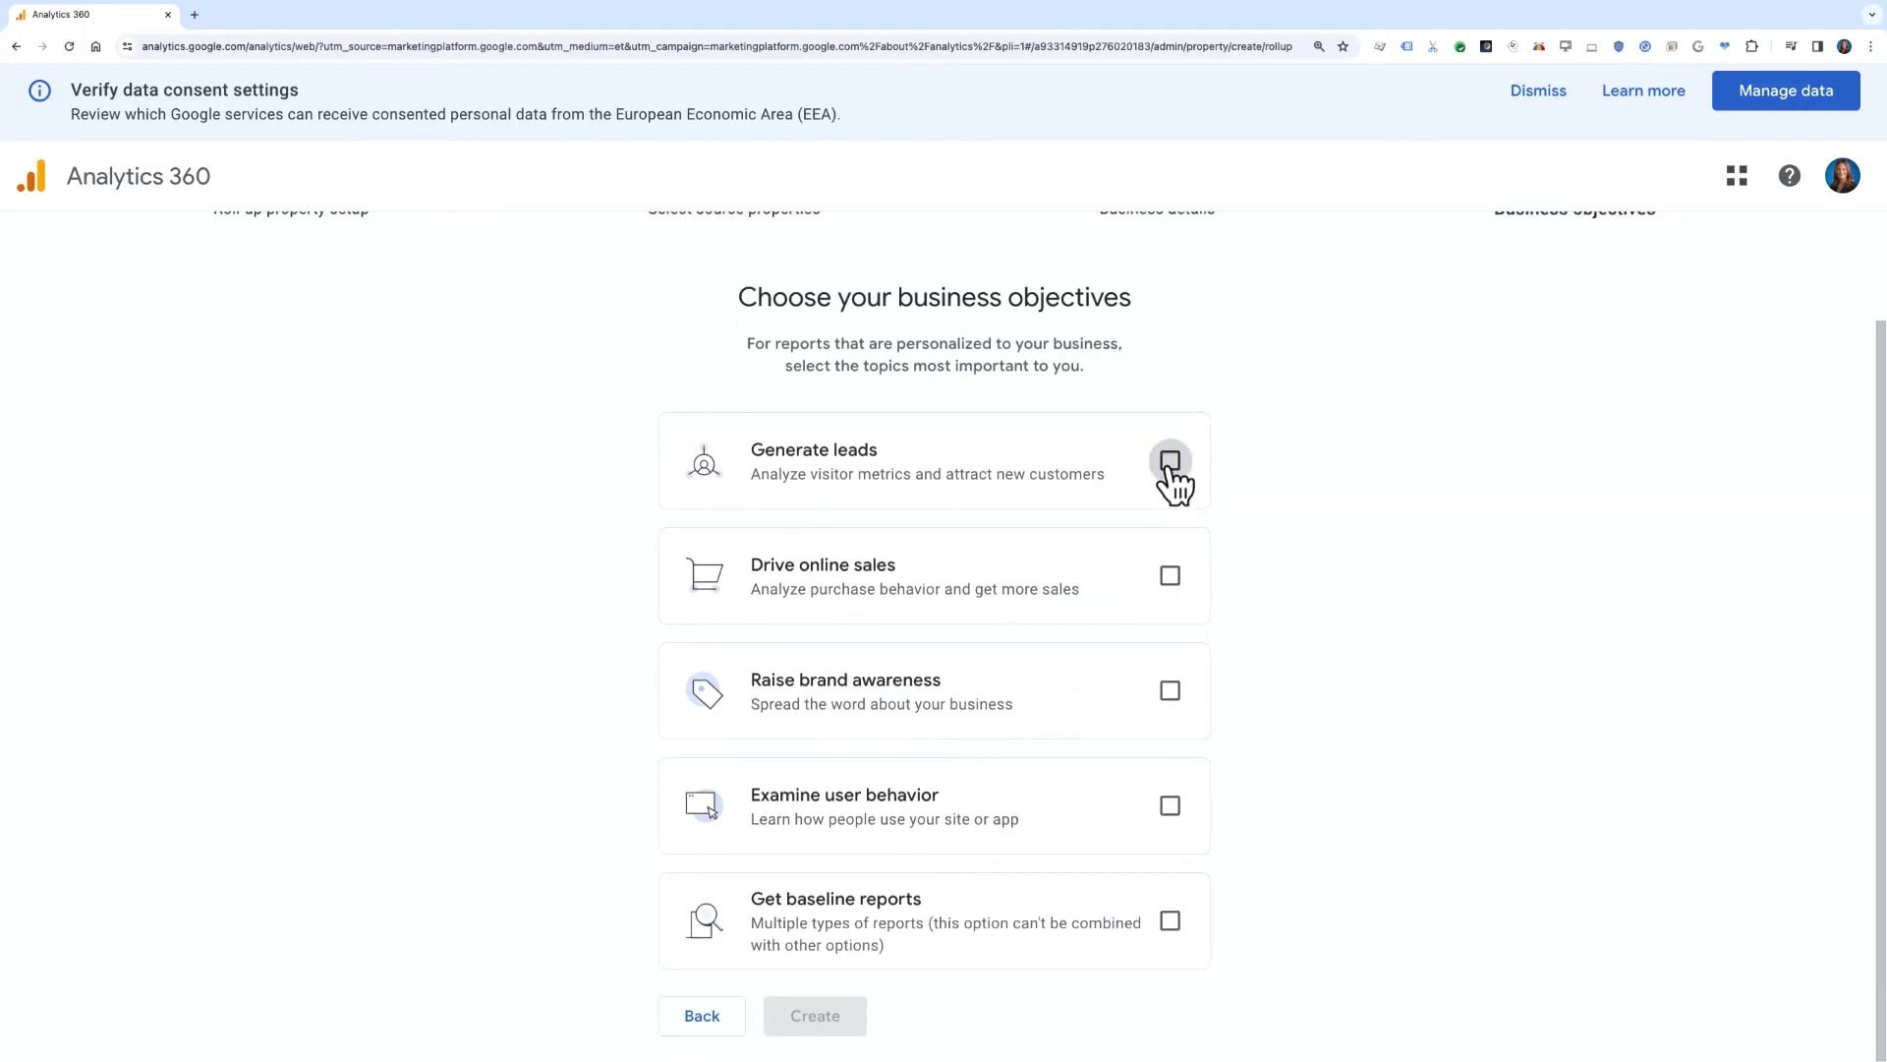
left_click(1170, 462)
left_click(1169, 576)
left_click(1170, 691)
left_click(1171, 804)
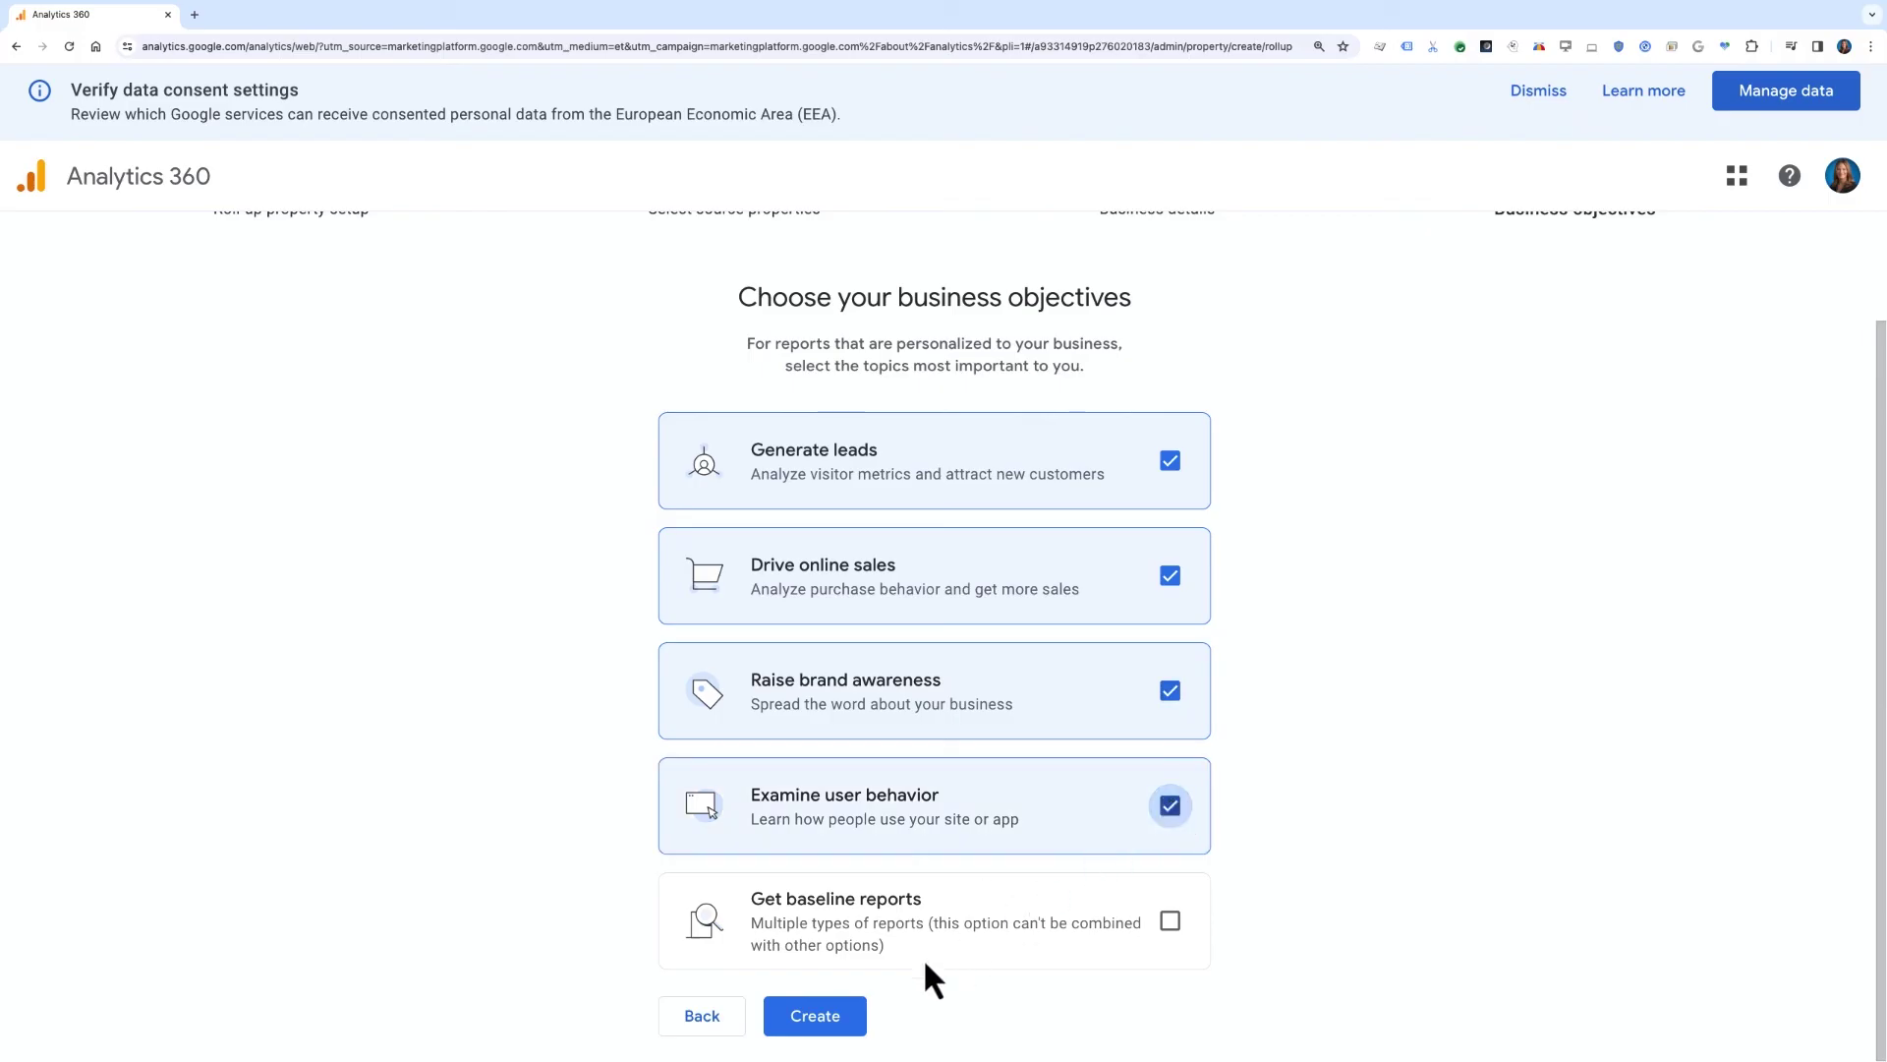